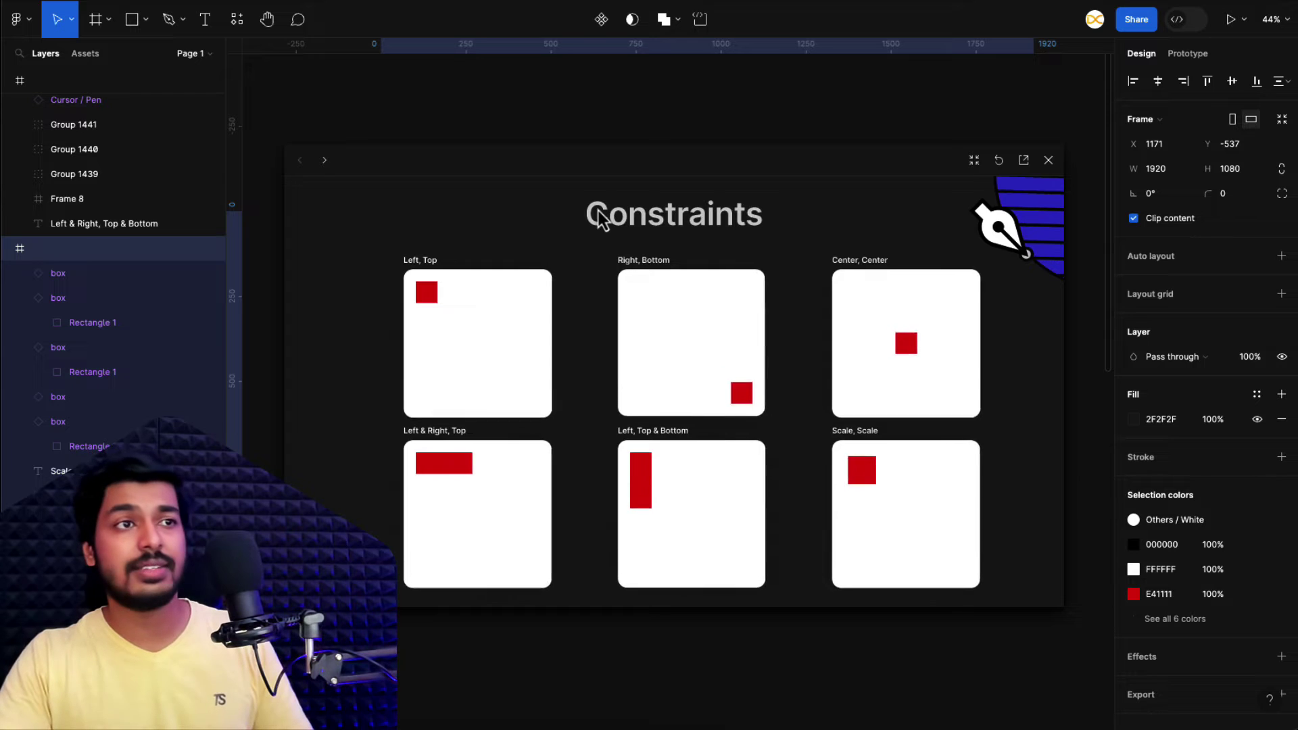
Close the prototype preview of the Constraints frame and clear the selection on the canvas.
click(1048, 159)
click(688, 178)
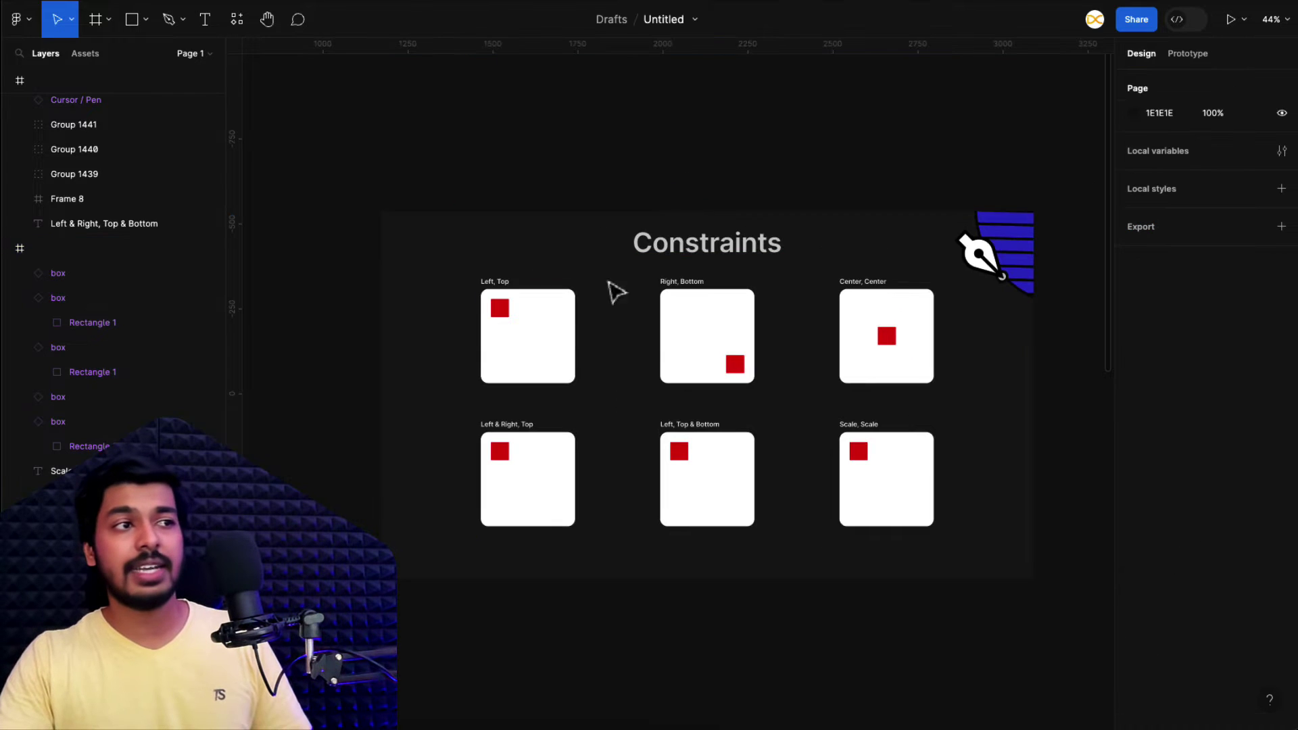
scroll(548, 366, up, 5)
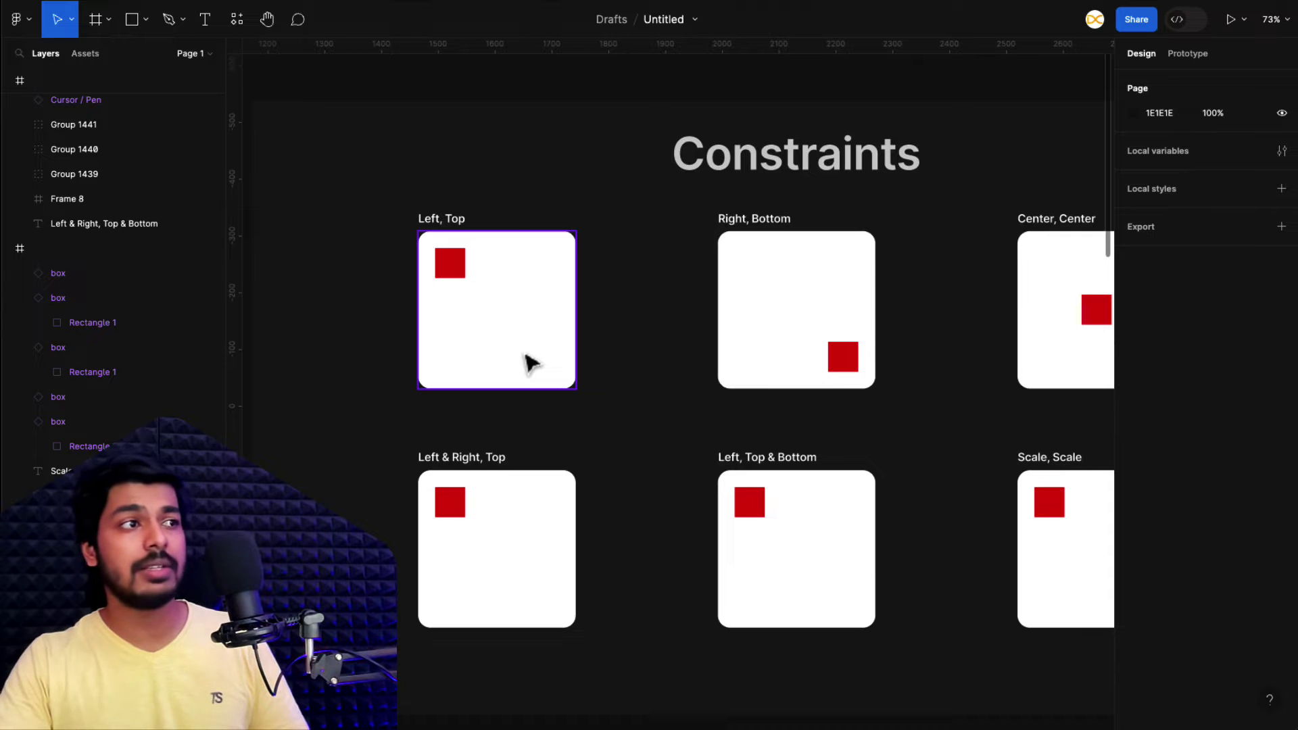
Review the horizontal and vertical constraint options of the red square in the Left, Top box, keeping Left and Top.
click(524, 284)
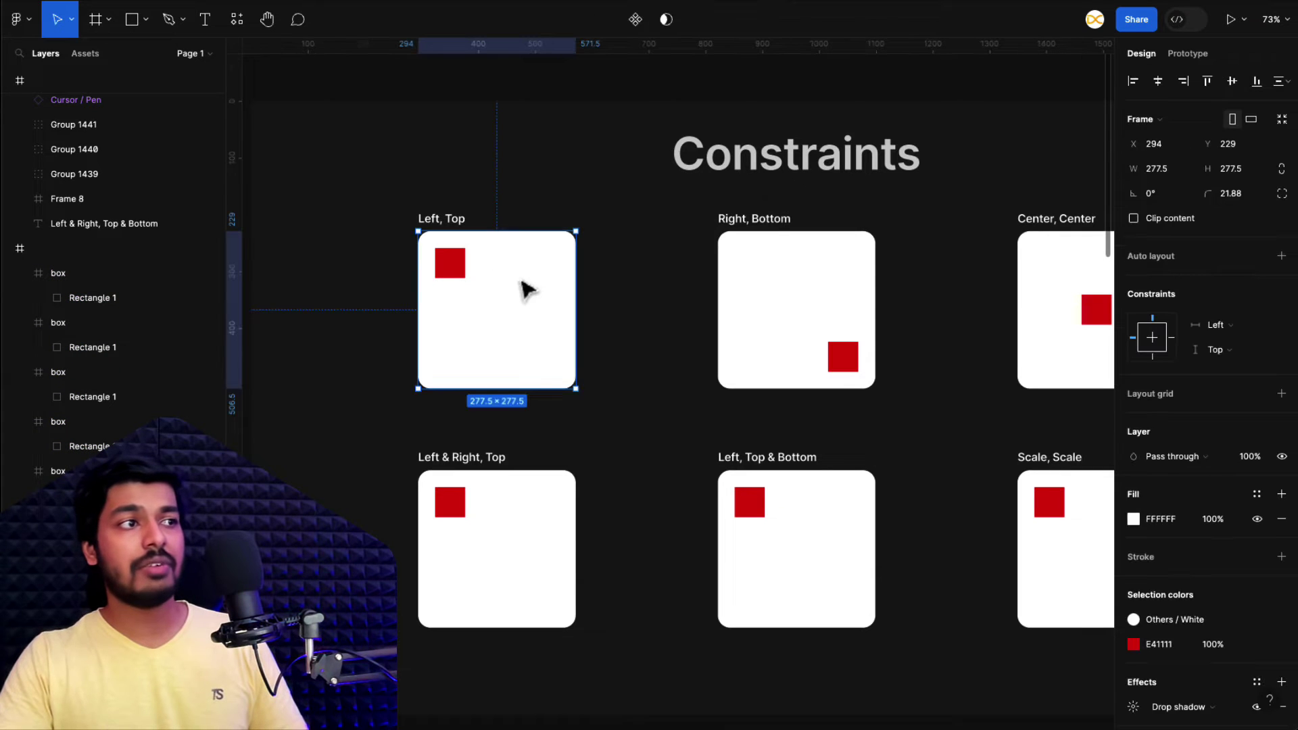
click(460, 268)
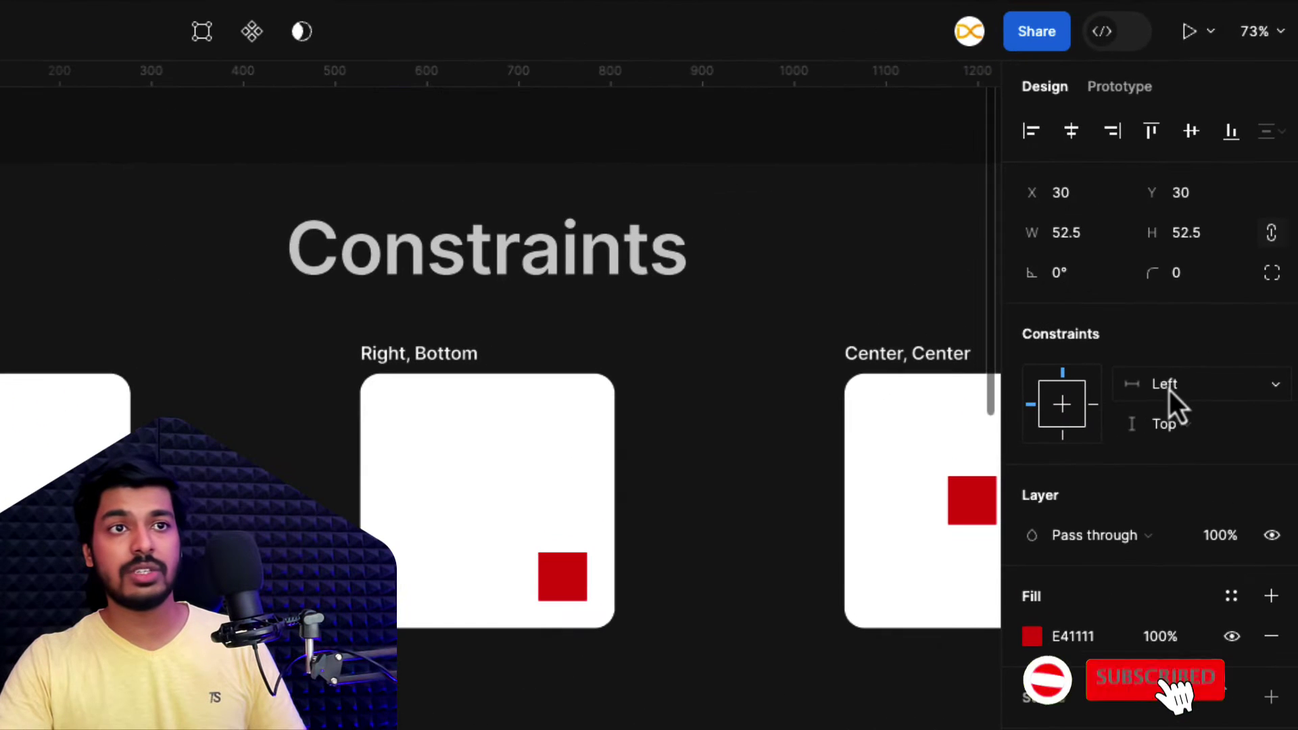
click(1218, 388)
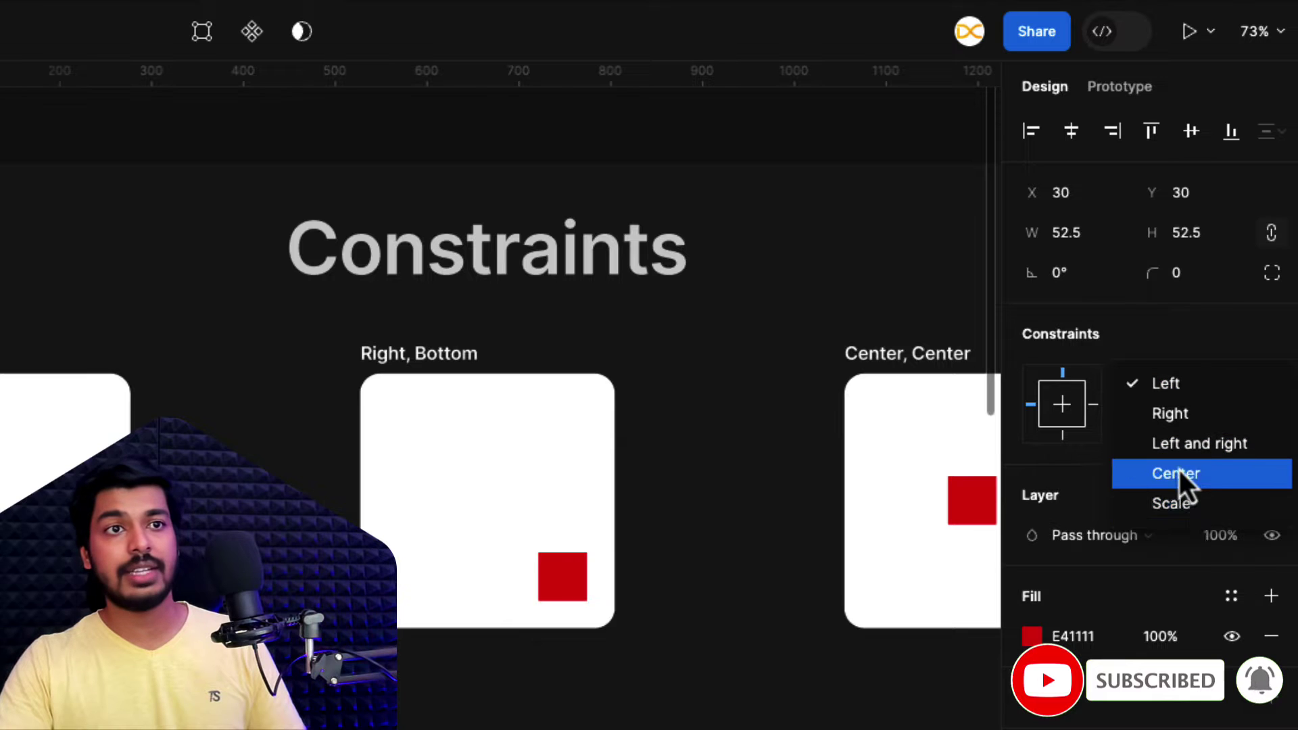
click(1195, 380)
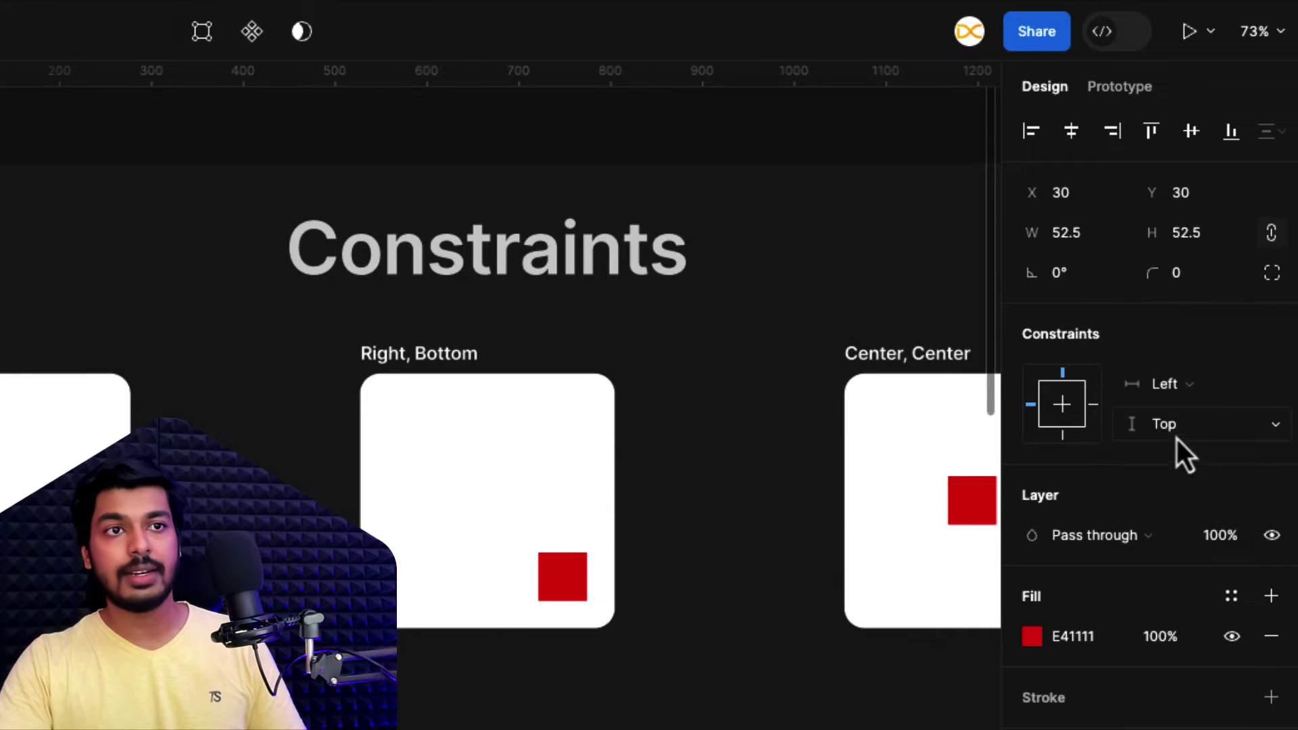
click(1174, 433)
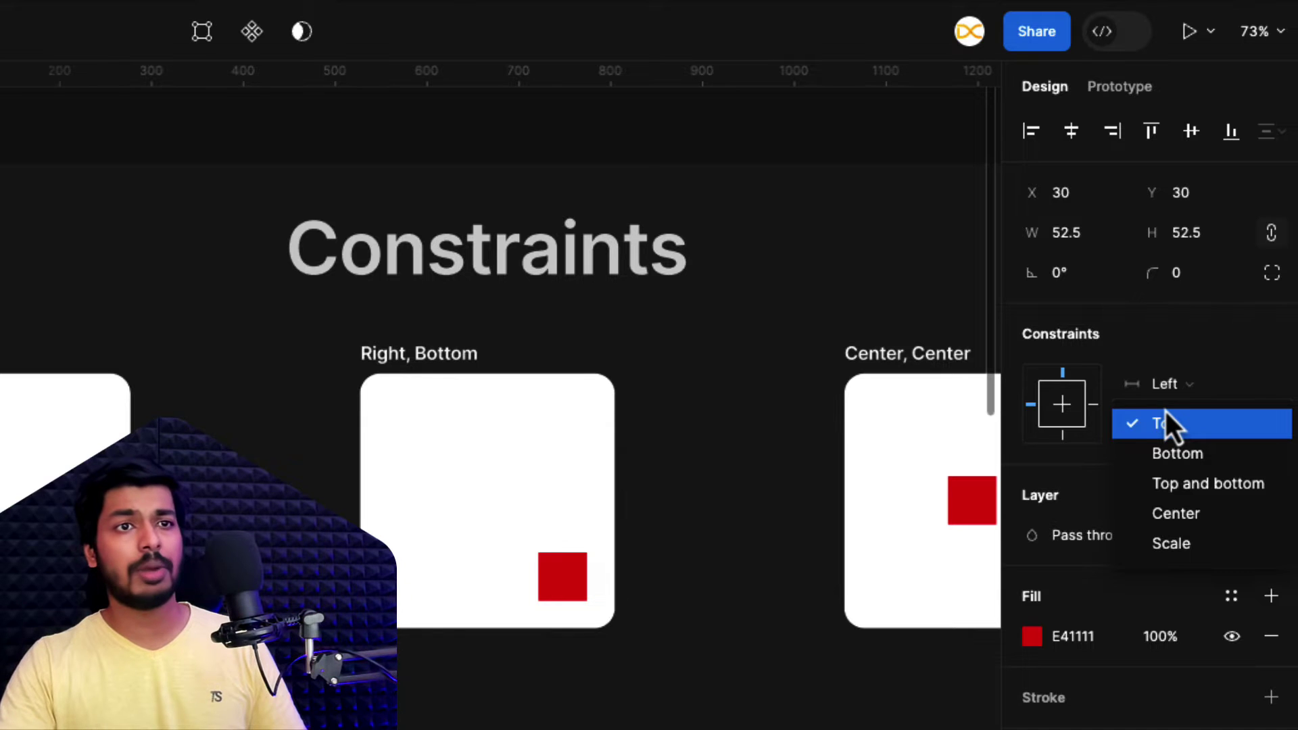
click(1122, 424)
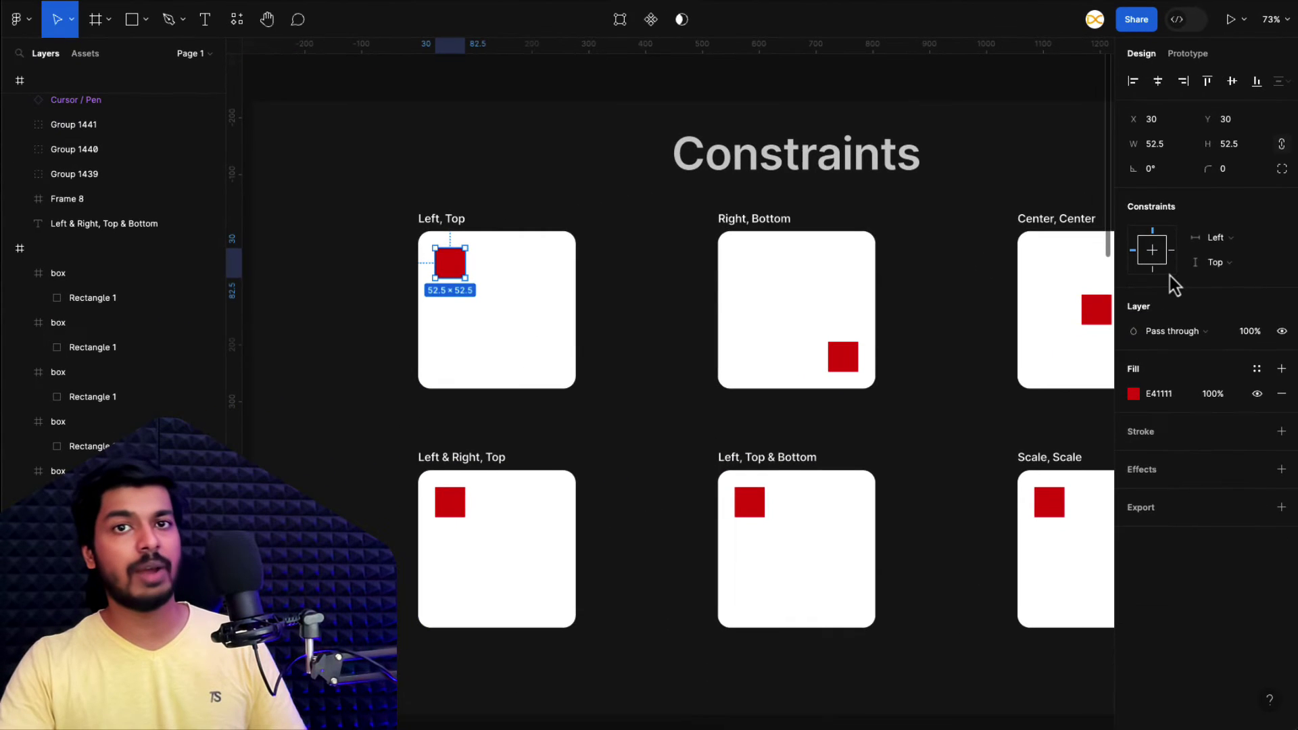
Try enlarging the Left, Top box from its lower-right corner to test its square's constraints, and undo the resize.
click(81, 470)
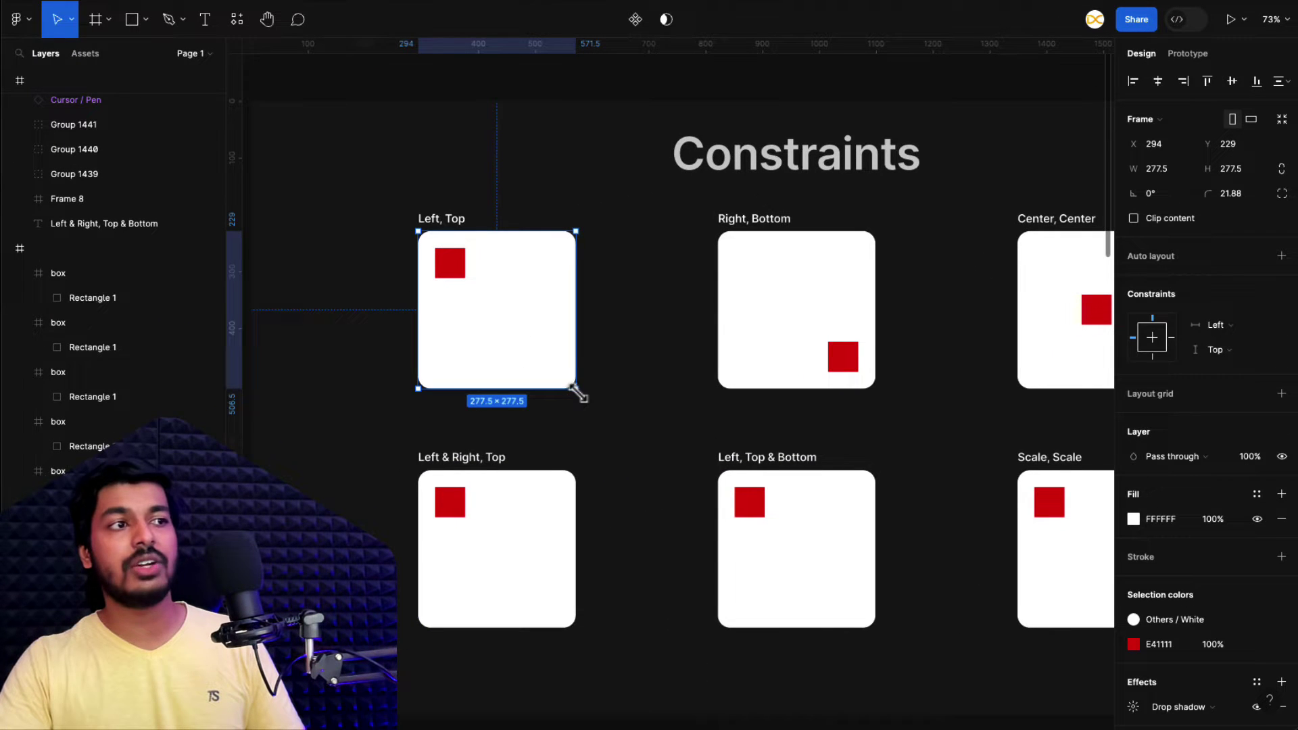
drag(576, 390, 670, 449)
key(ctrl+z)
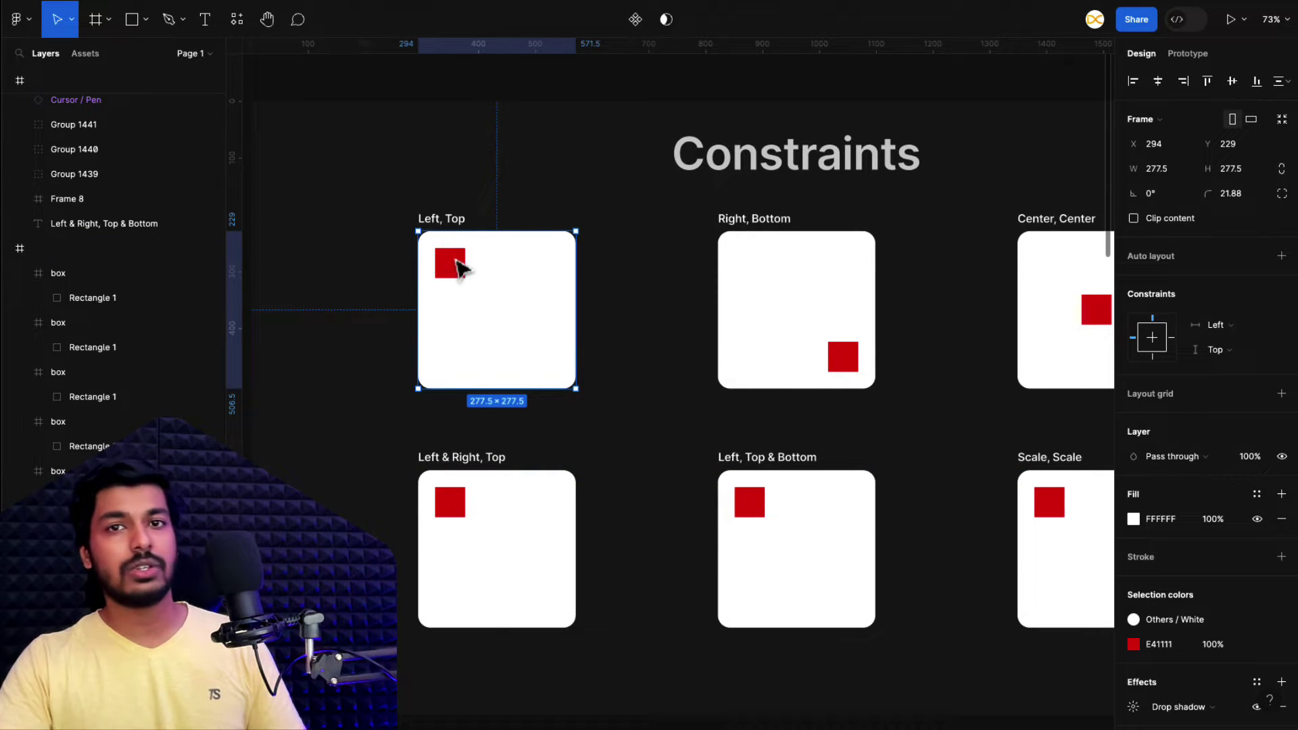
Try enlarging the Right, Bottom box to test its square's constraints, undo the resize, and select its red square.
click(839, 286)
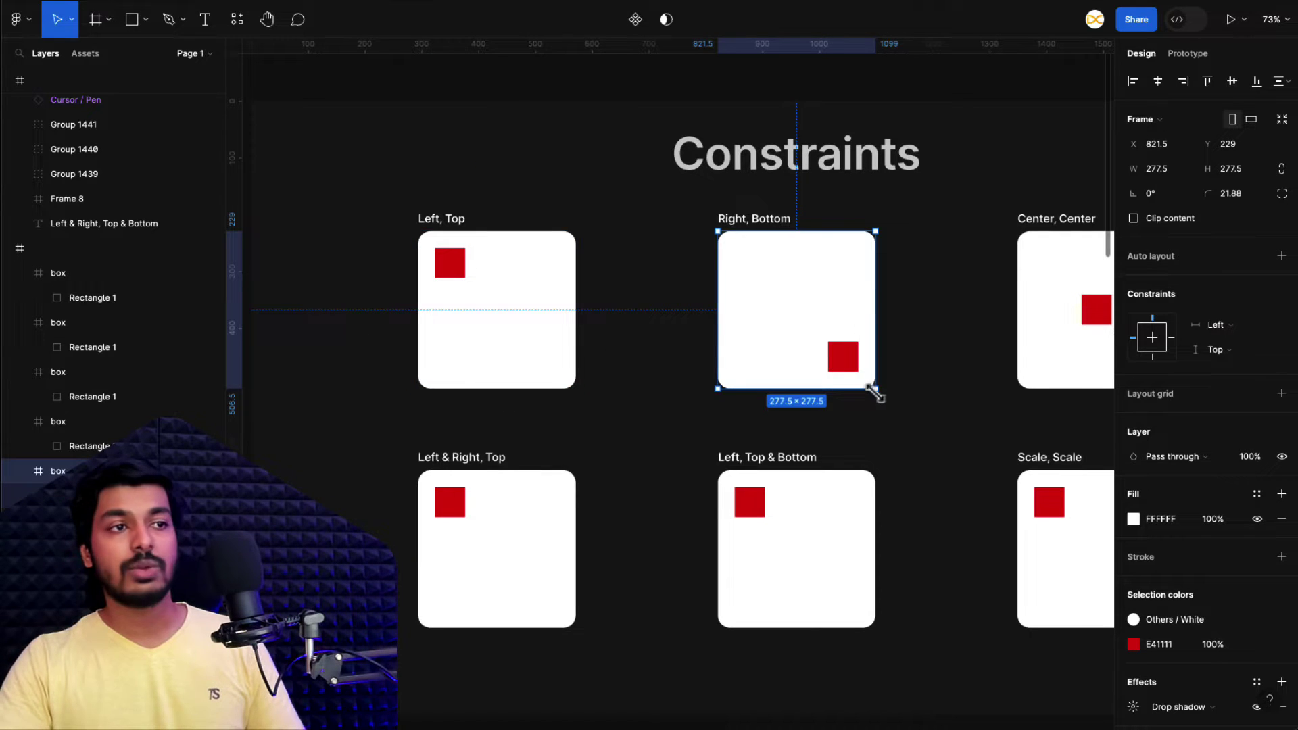
drag(876, 389, 1028, 549)
key(ctrl+z)
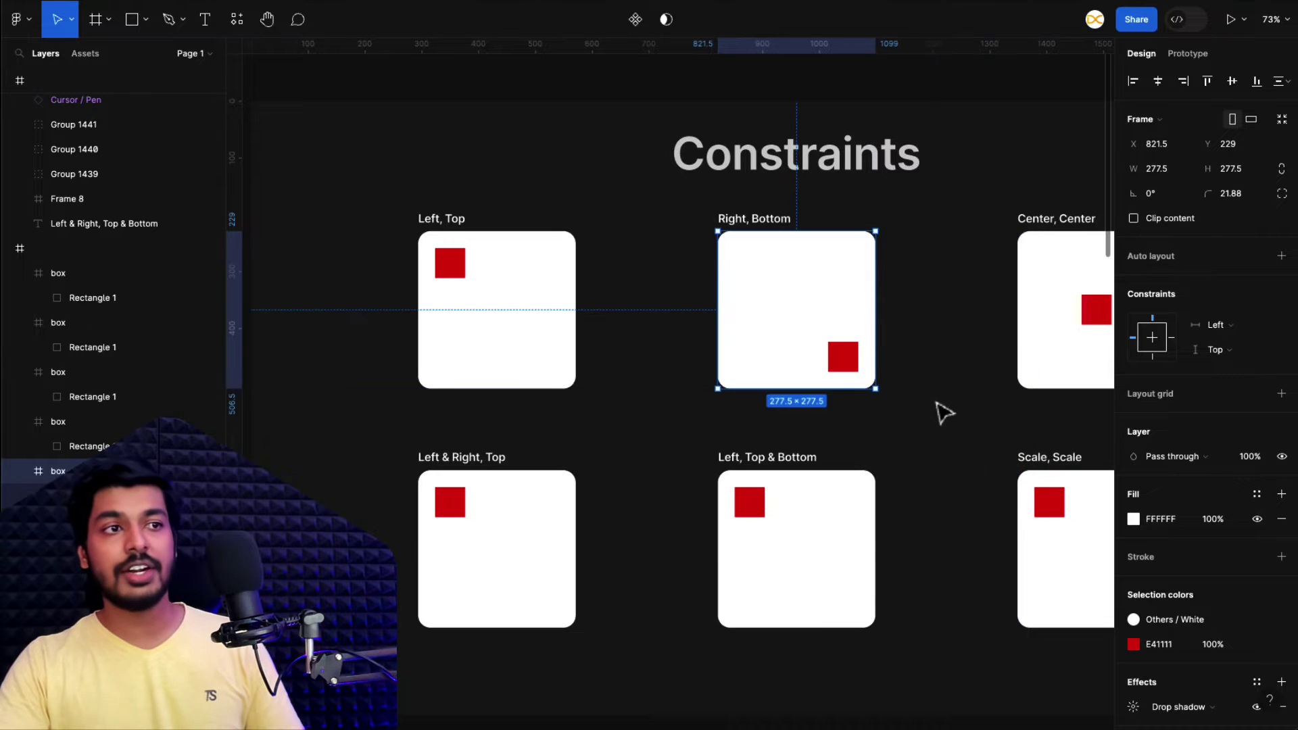
click(858, 369)
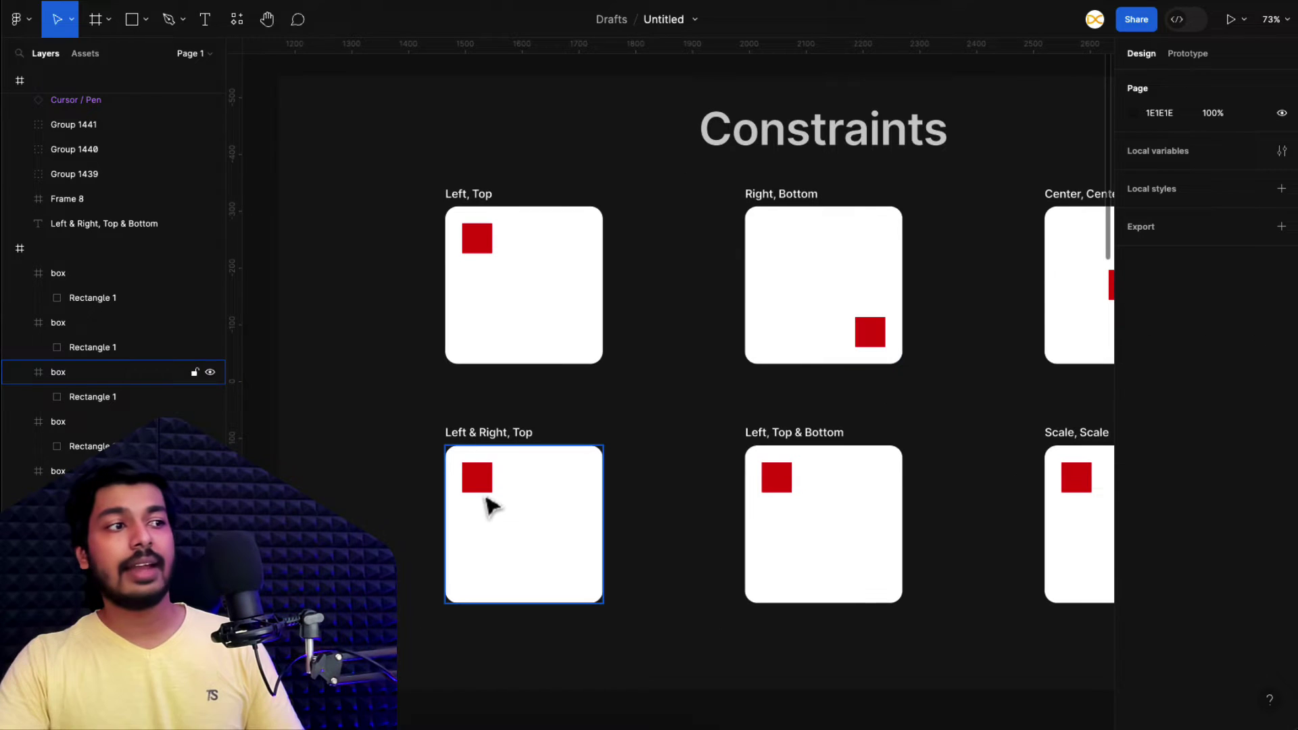
Check the constraints of the red square in the Left & Right, Top box and try enlarging that box.
click(484, 491)
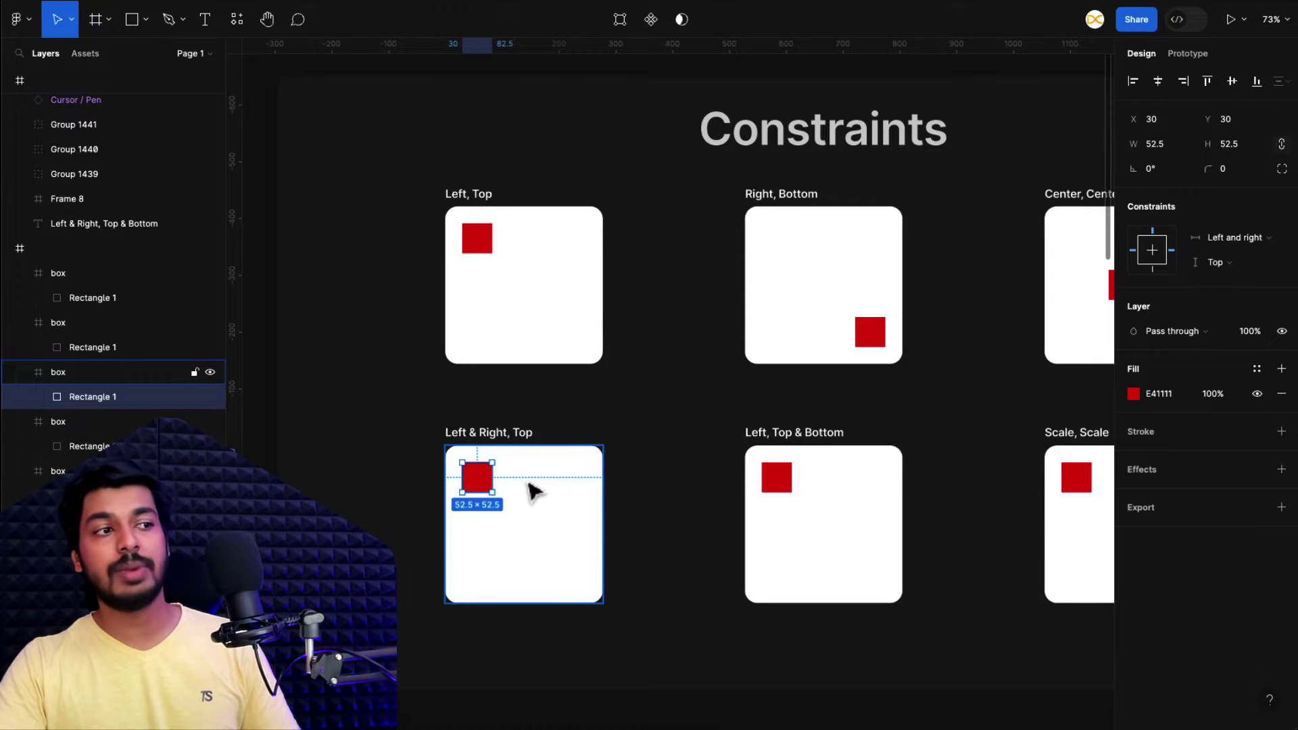
click(598, 599)
drag(597, 599, 692, 653)
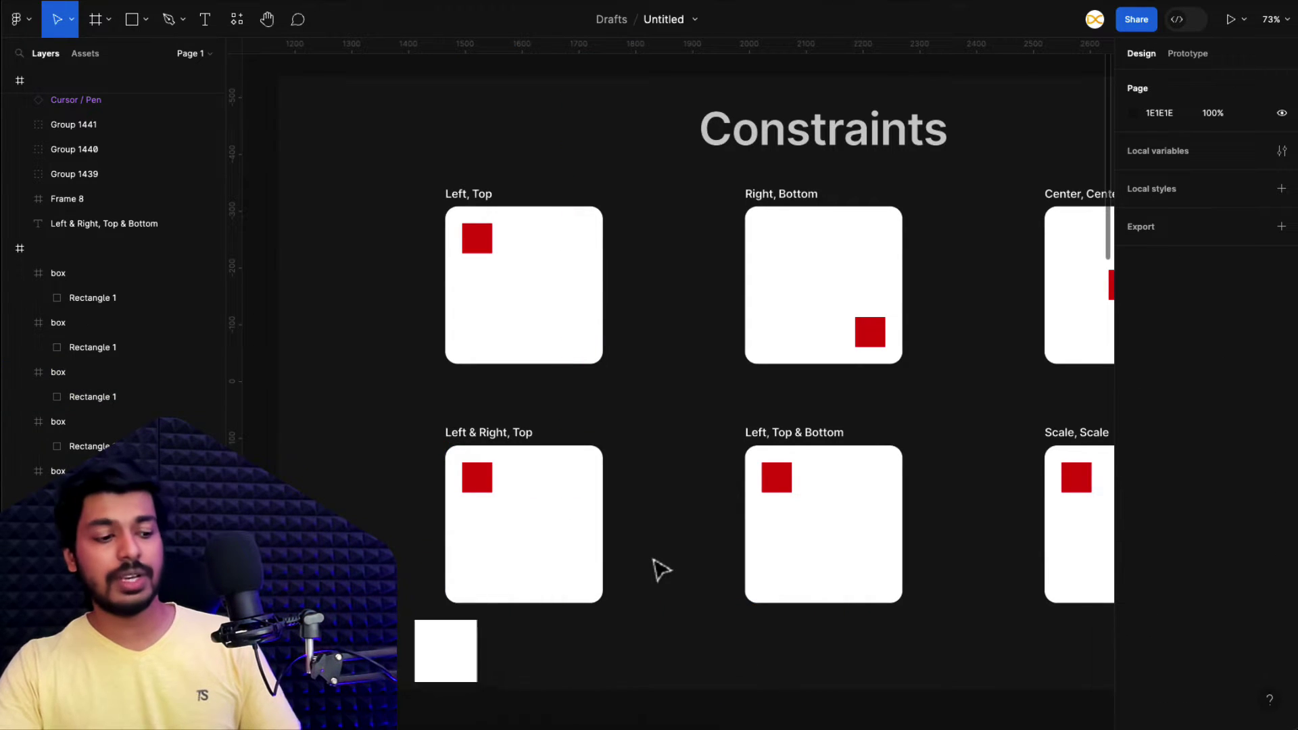
Draw a 195 × 24 gray bar from the Left & Right, Top square to the box's right edge, plus a 30 × 24 copy on its left.
key(r)
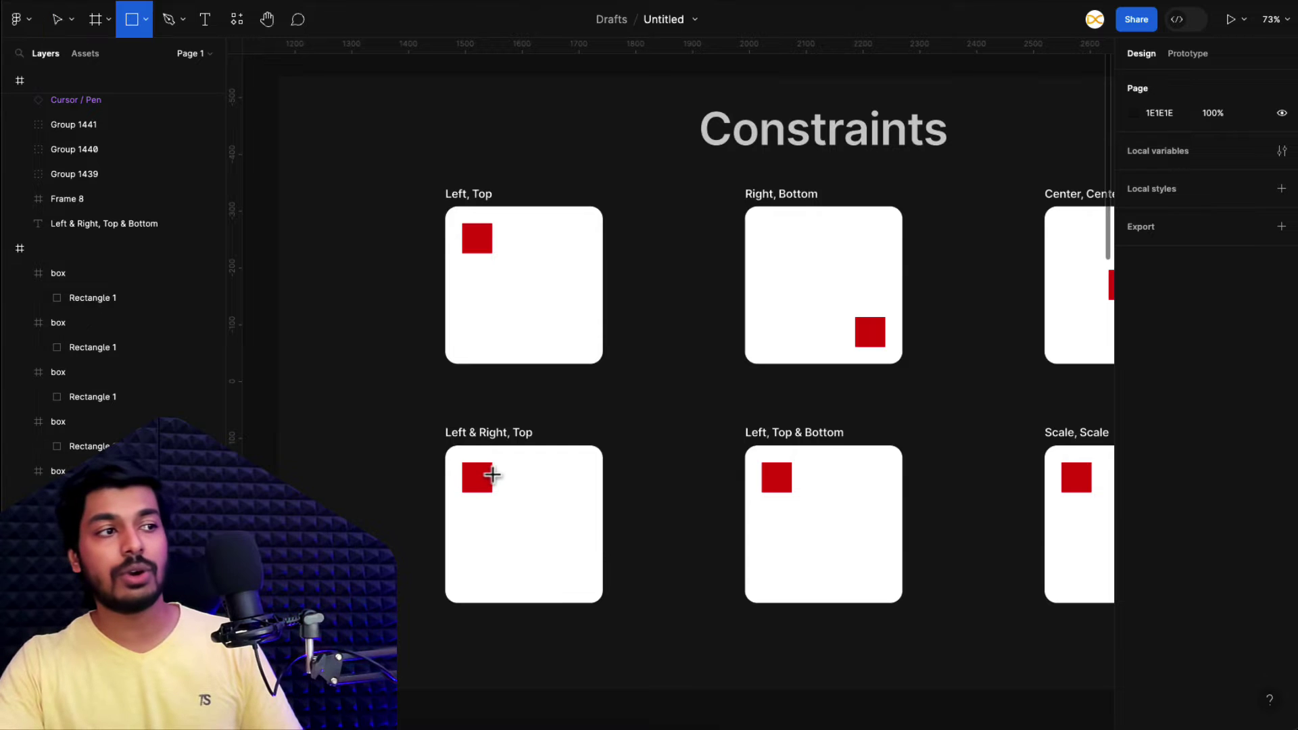
drag(492, 475, 603, 486)
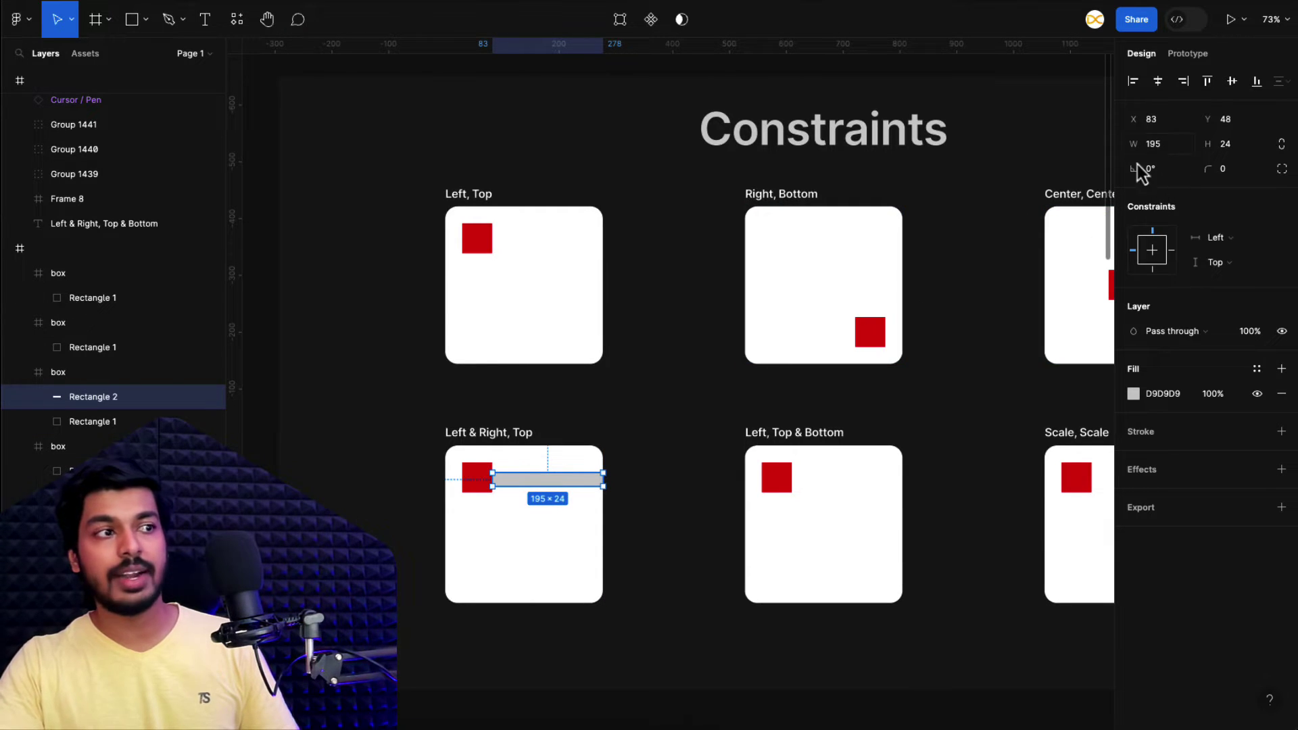
key(ctrl+d)
drag(600, 487, 465, 485)
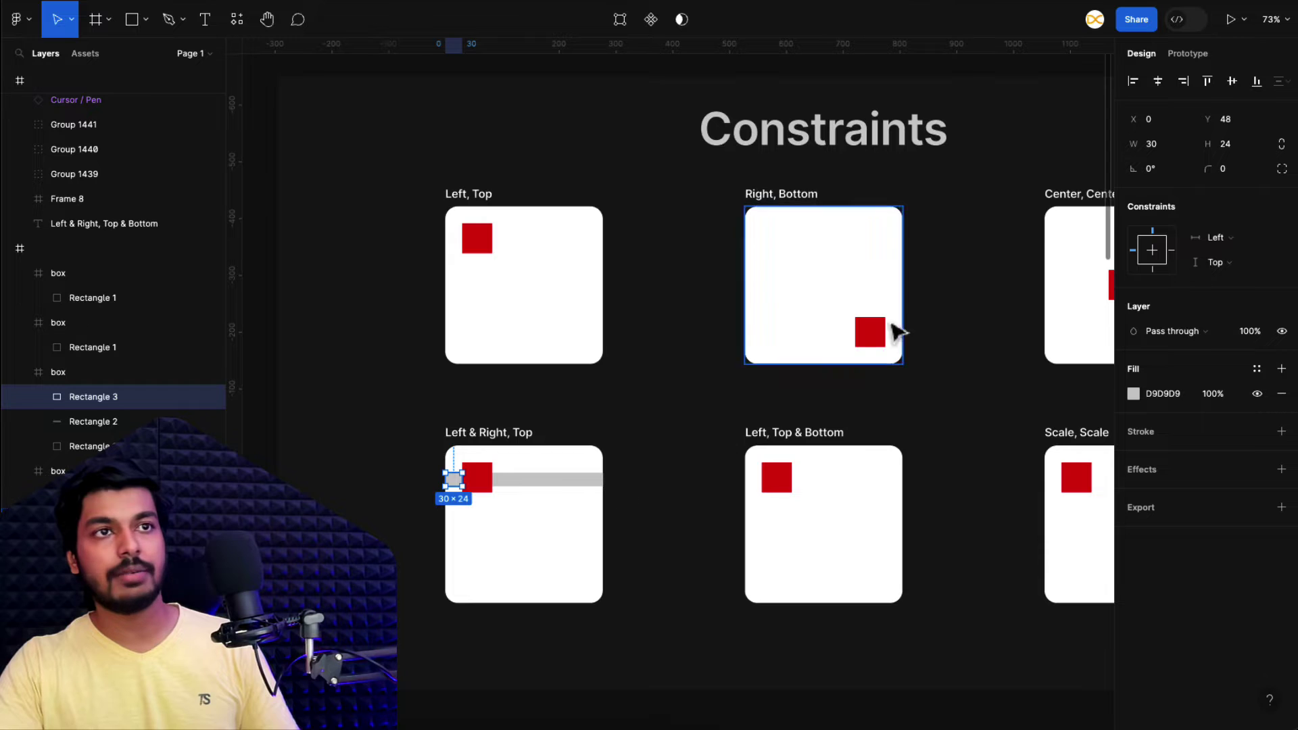
Move both gray bars together out of the Left & Right, Top box to just above its label.
click(543, 484)
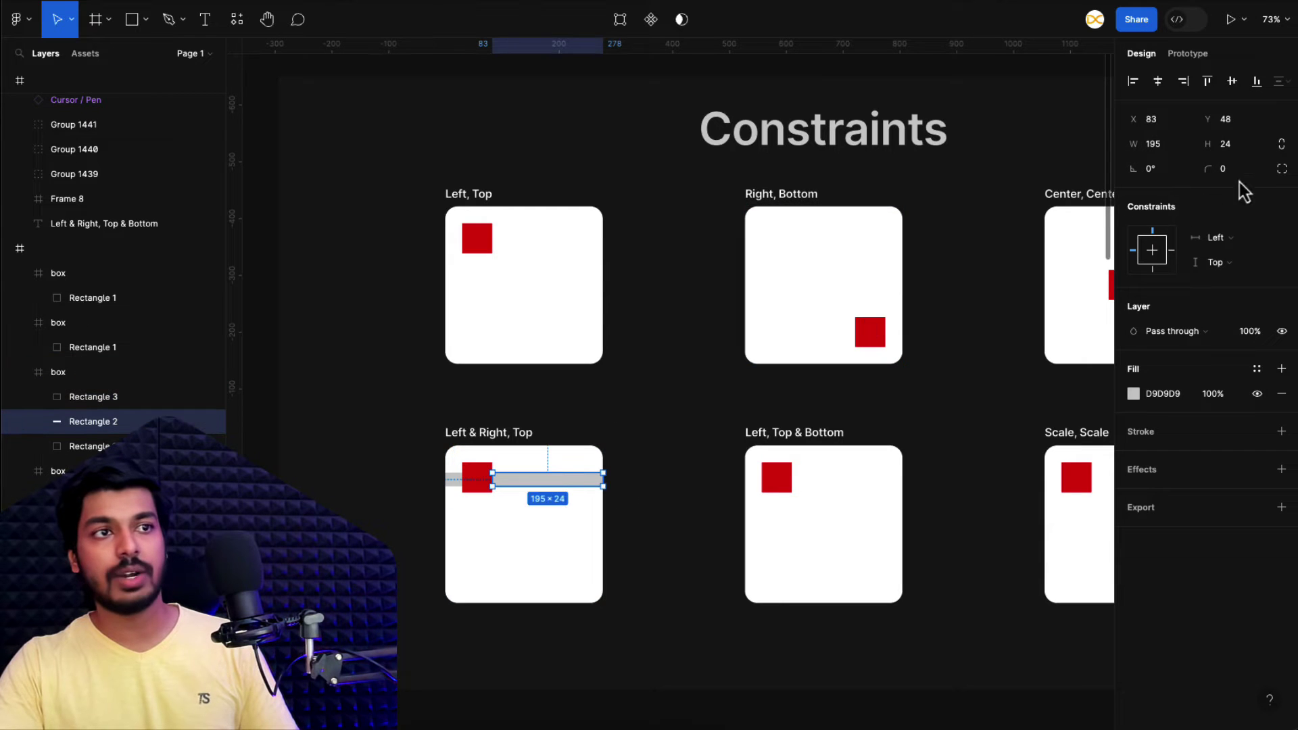
shift+click(453, 482)
drag(539, 484, 539, 417)
Widen the Left & Right, Top box to about 478 px to test the stretching constraint.
click(565, 535)
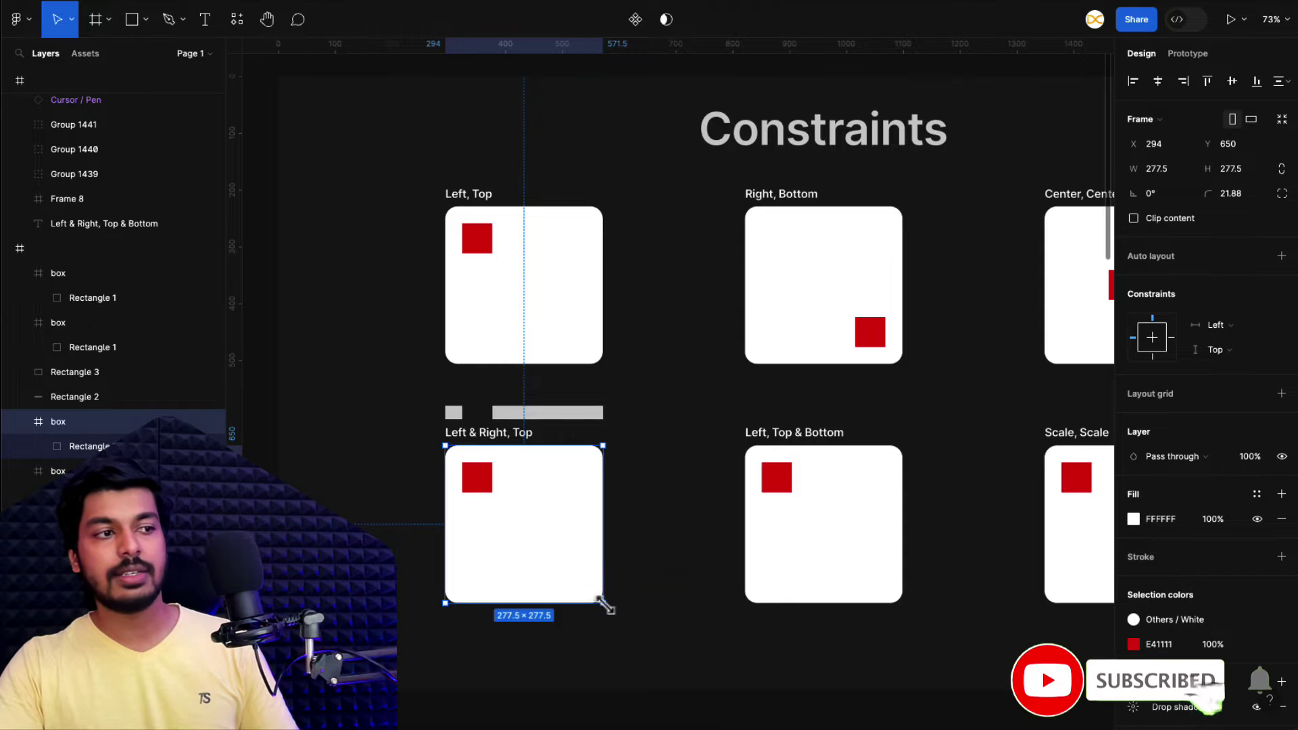
drag(604, 604, 716, 618)
click(687, 436)
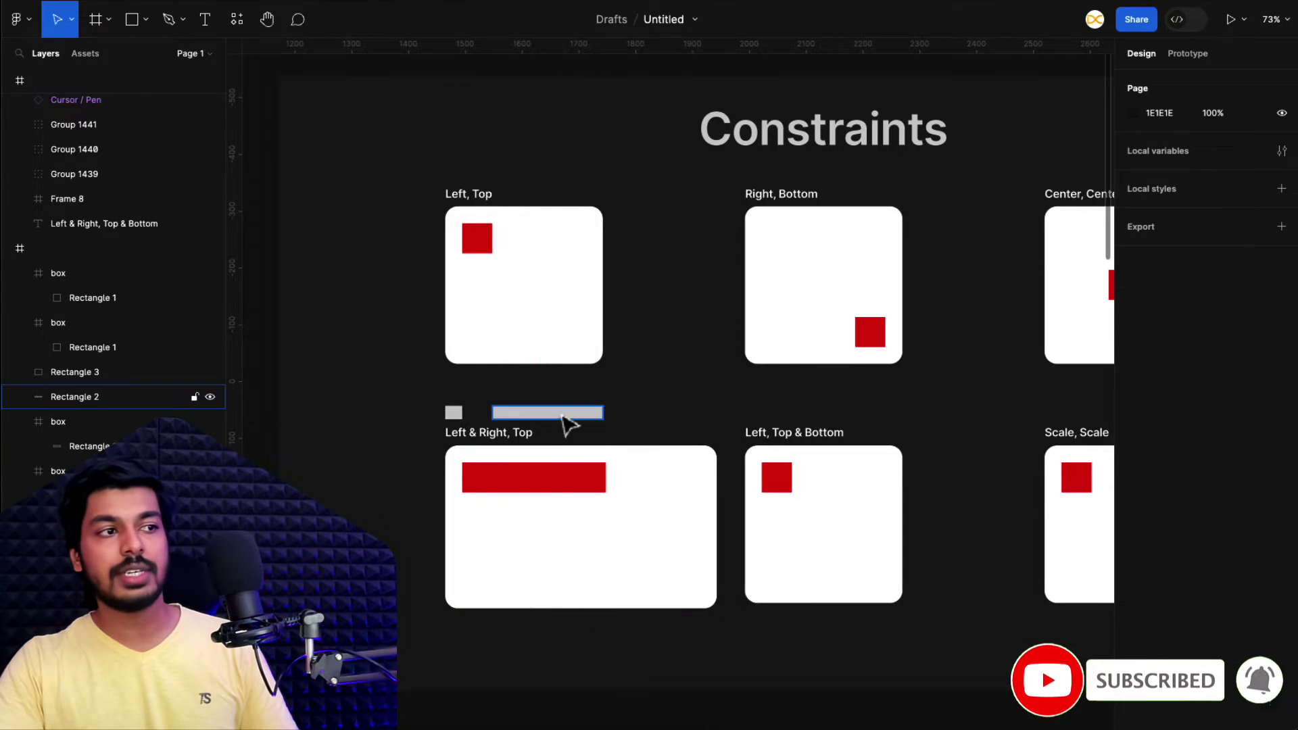
Place the wide gray bar between the stretched red rectangle and the box's right edge, and the small bar against its left edge.
drag(564, 418, 679, 486)
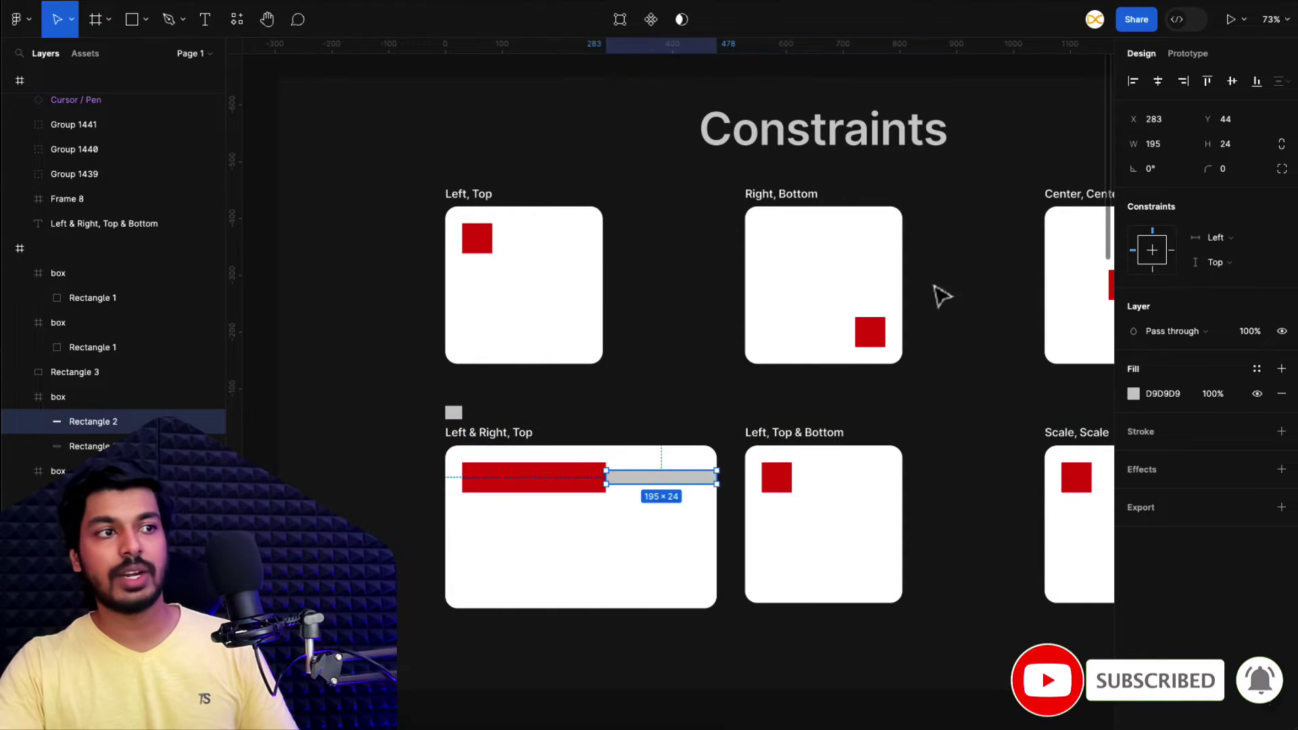
click(454, 413)
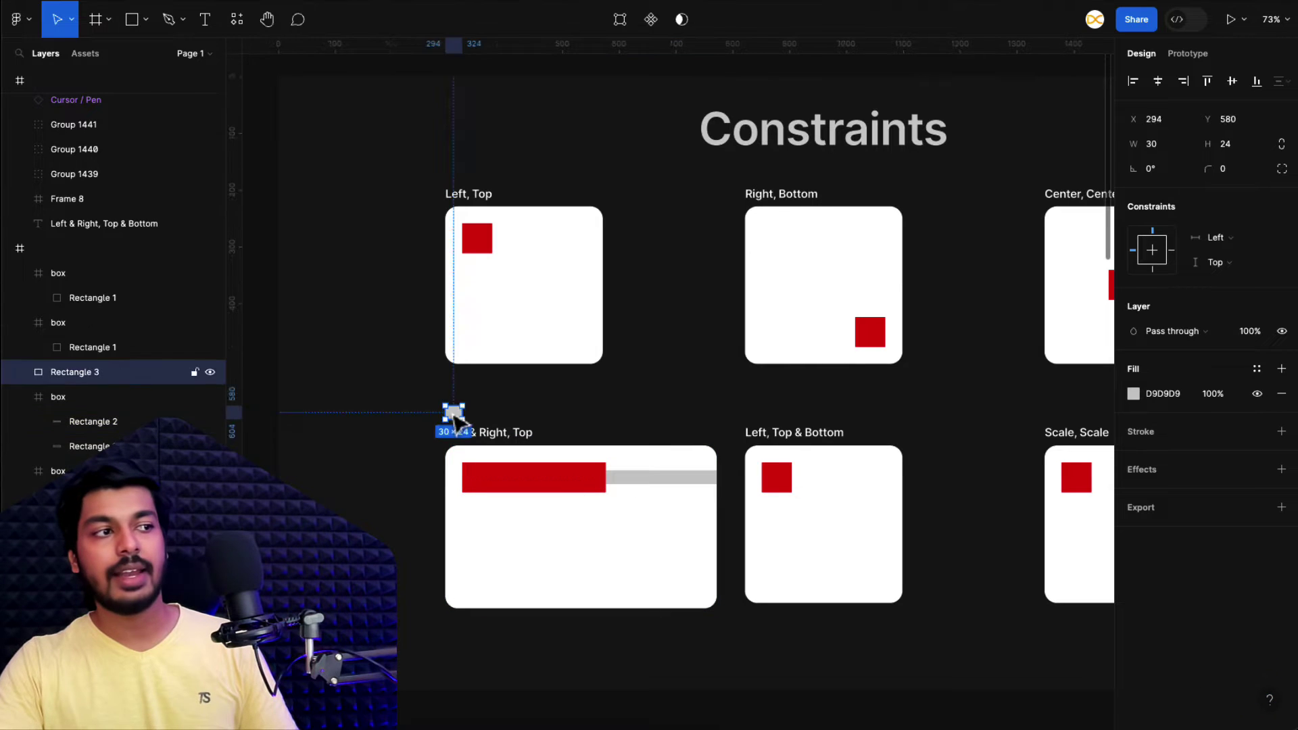
drag(454, 415, 456, 481)
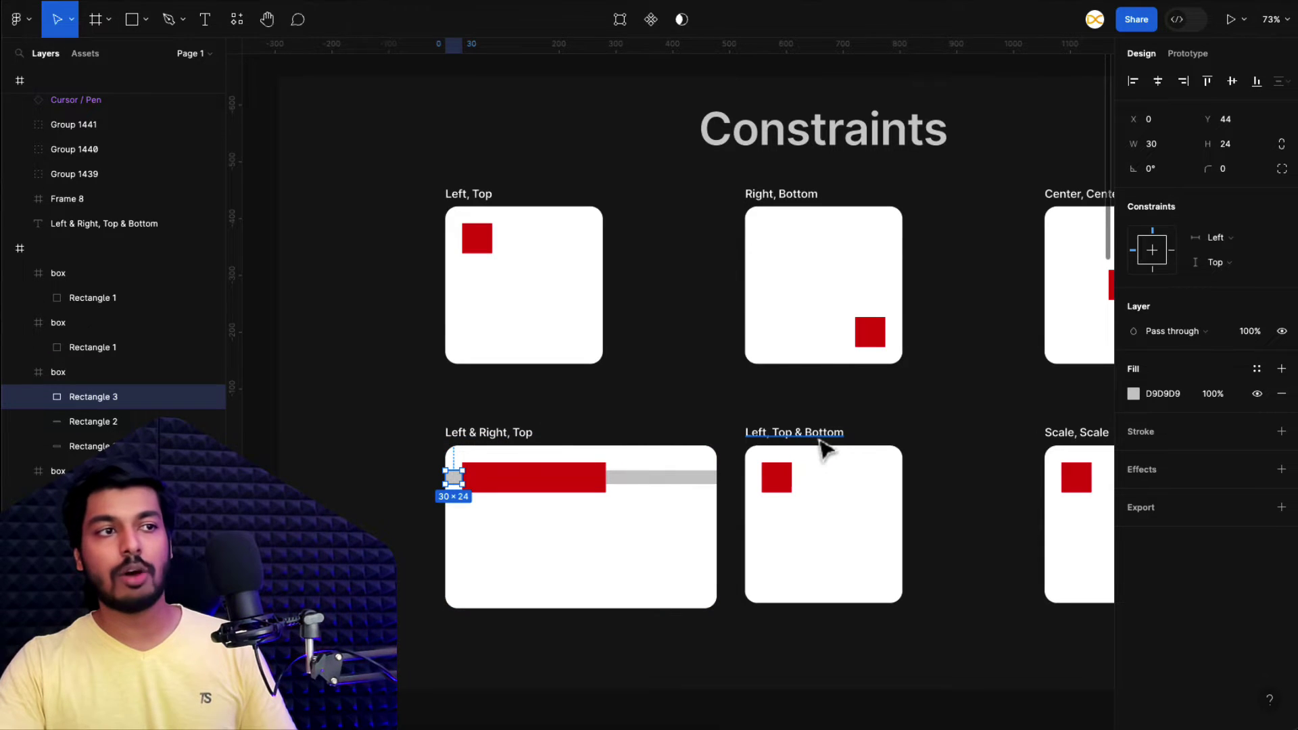
Check the constraints of the square in the Left, Top & Bottom box and enlarge that box to about 358 × 309 px.
scroll(822, 449, down, 2)
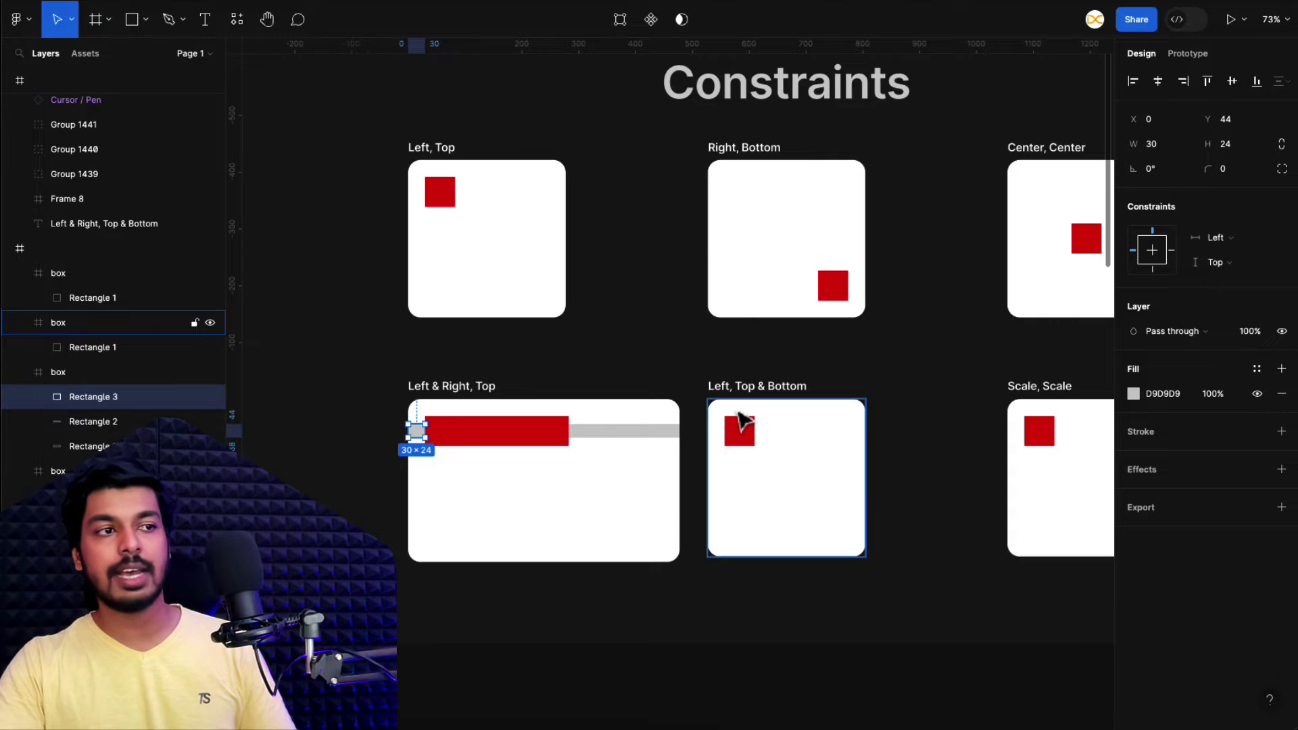
click(748, 436)
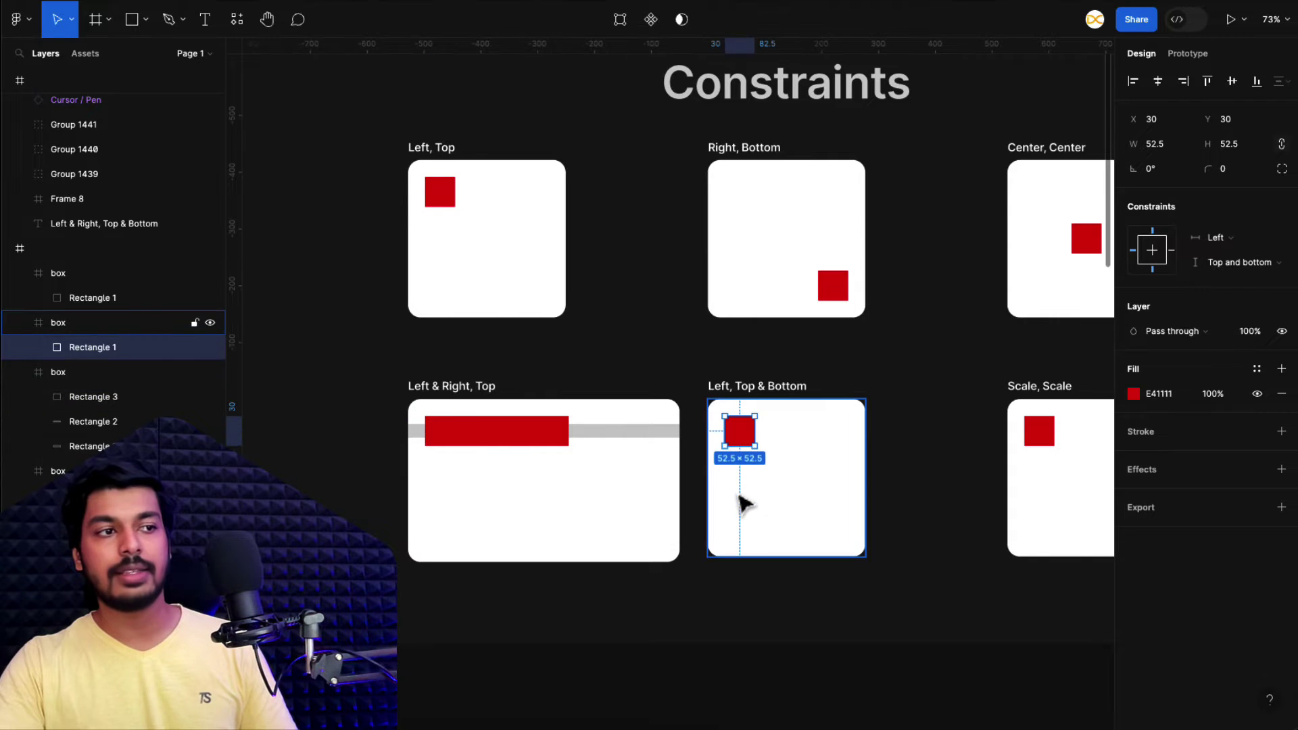
click(858, 556)
drag(864, 559, 912, 576)
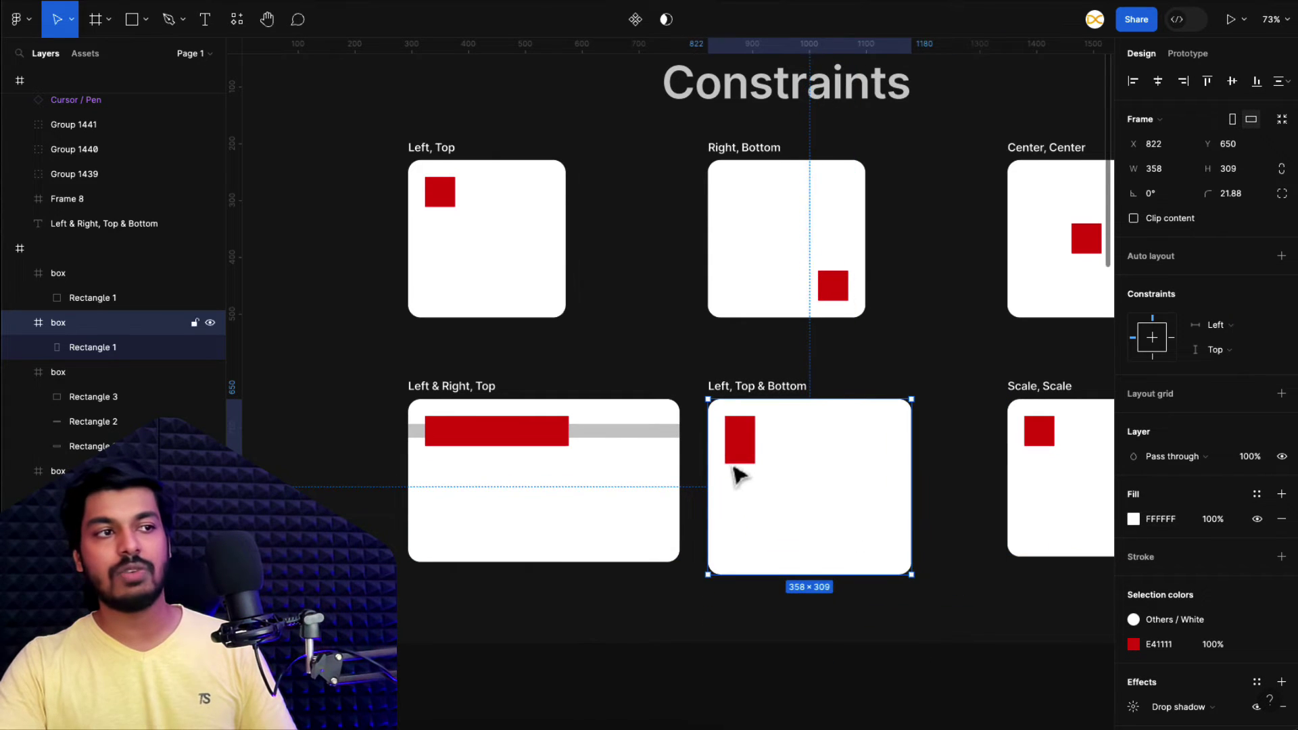
Test the centered square by enlarging the Center, Center box, and reshape the box to a portrait format about 353 px high.
scroll(639, 348, right, 3)
scroll(639, 348, right, 3)
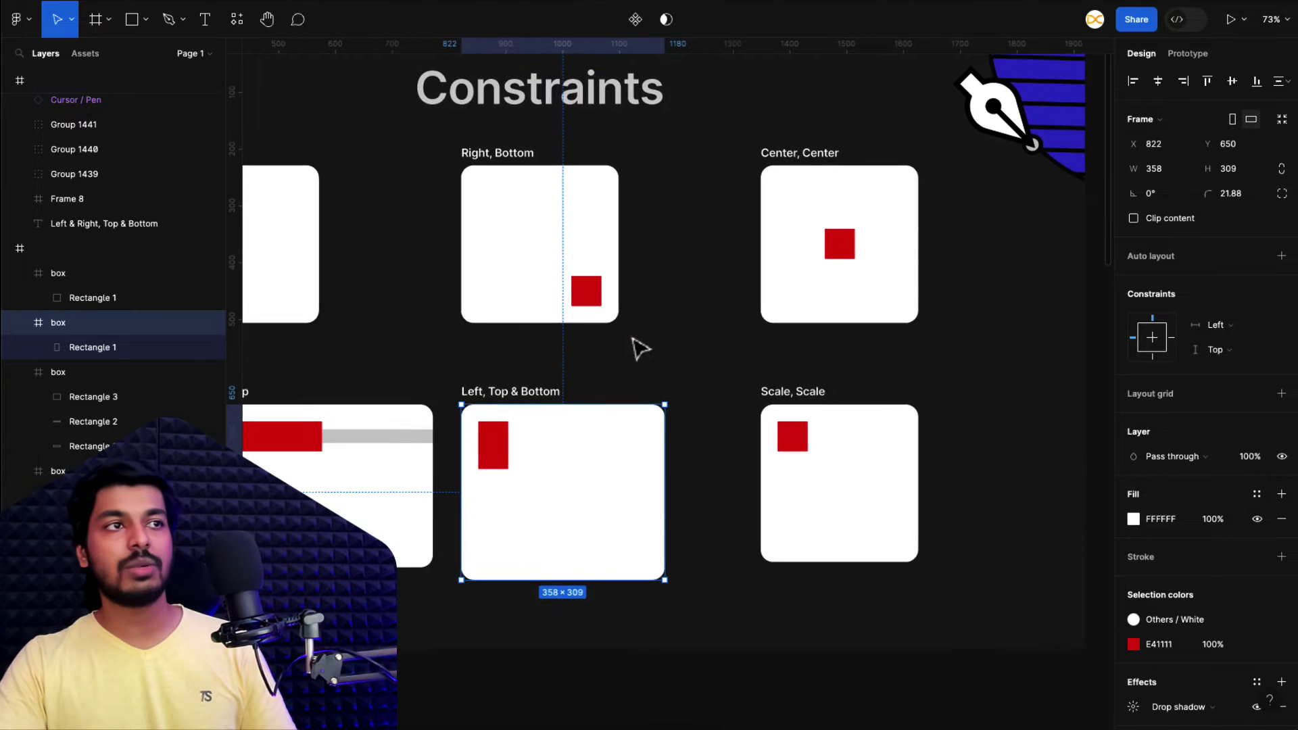
scroll(807, 169, right, 1)
scroll(818, 216, right, 1)
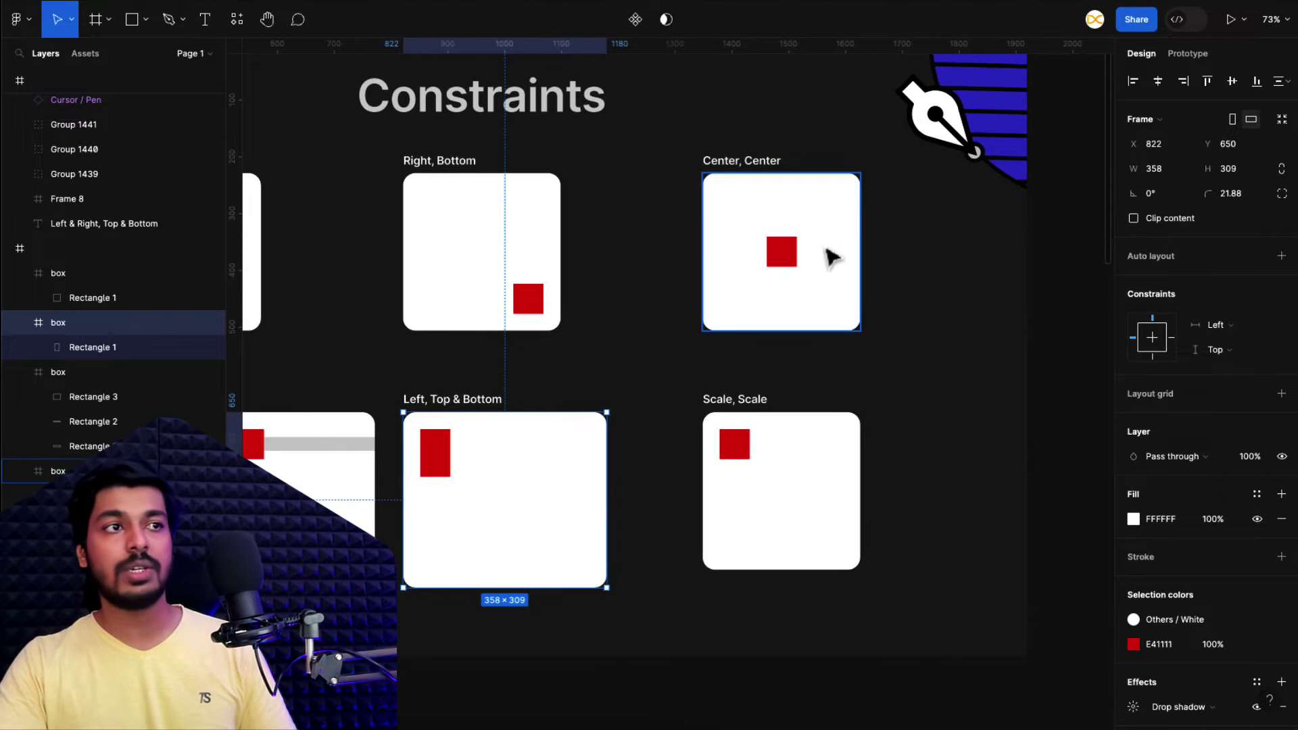
click(793, 255)
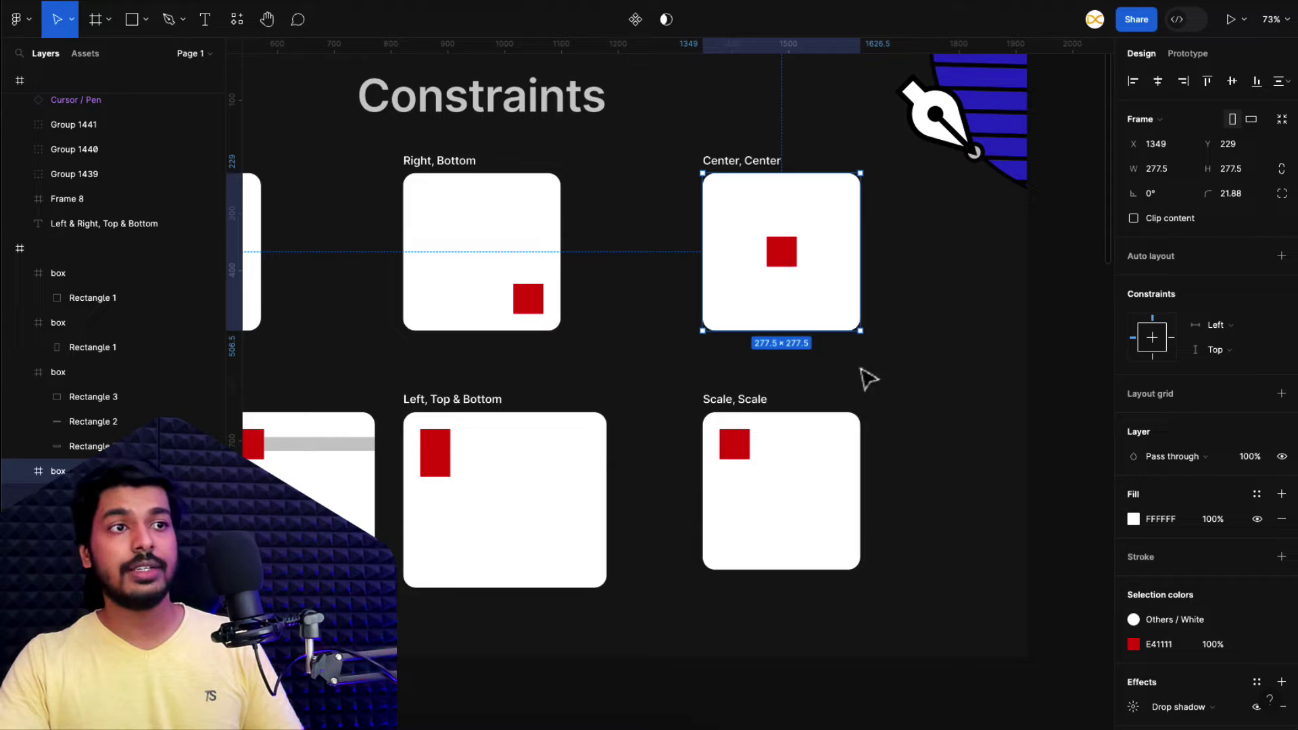
drag(859, 332, 981, 379)
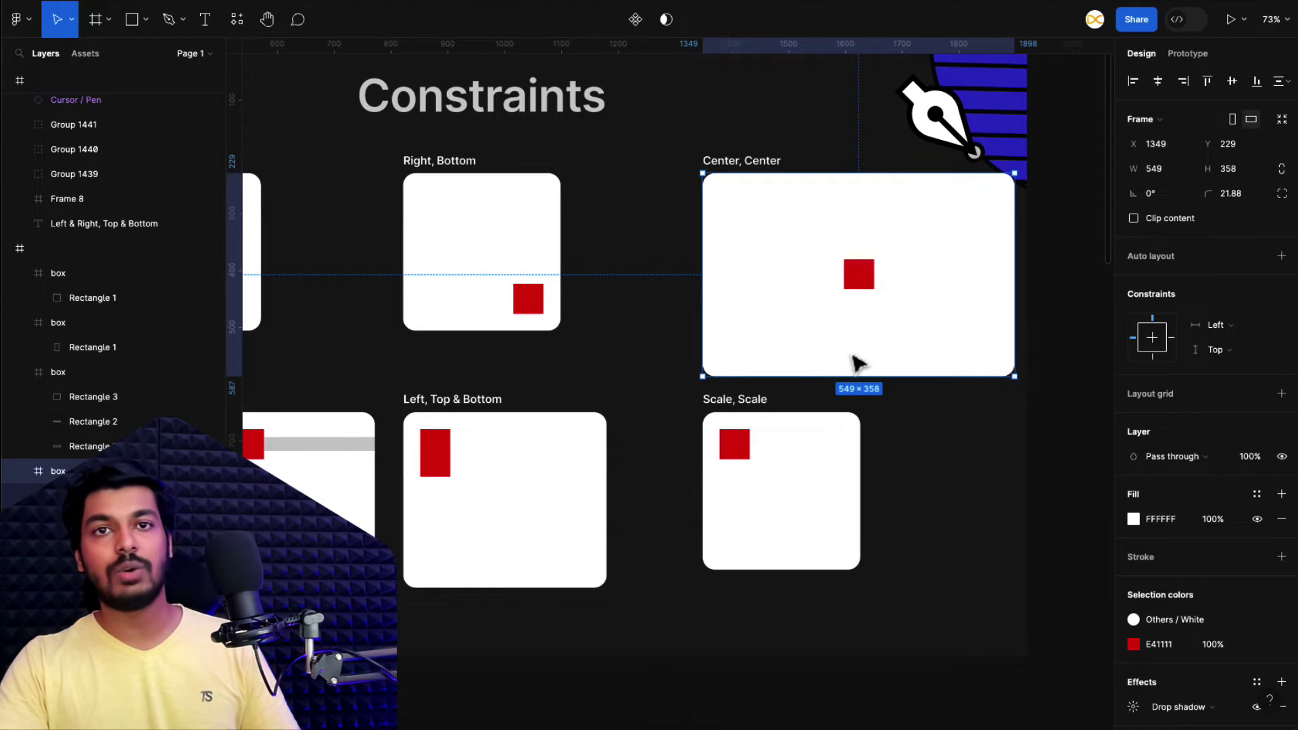
mouse_move(868, 380)
mouse_down()
mouse_move(884, 377)
mouse_move(869, 374)
mouse_up()
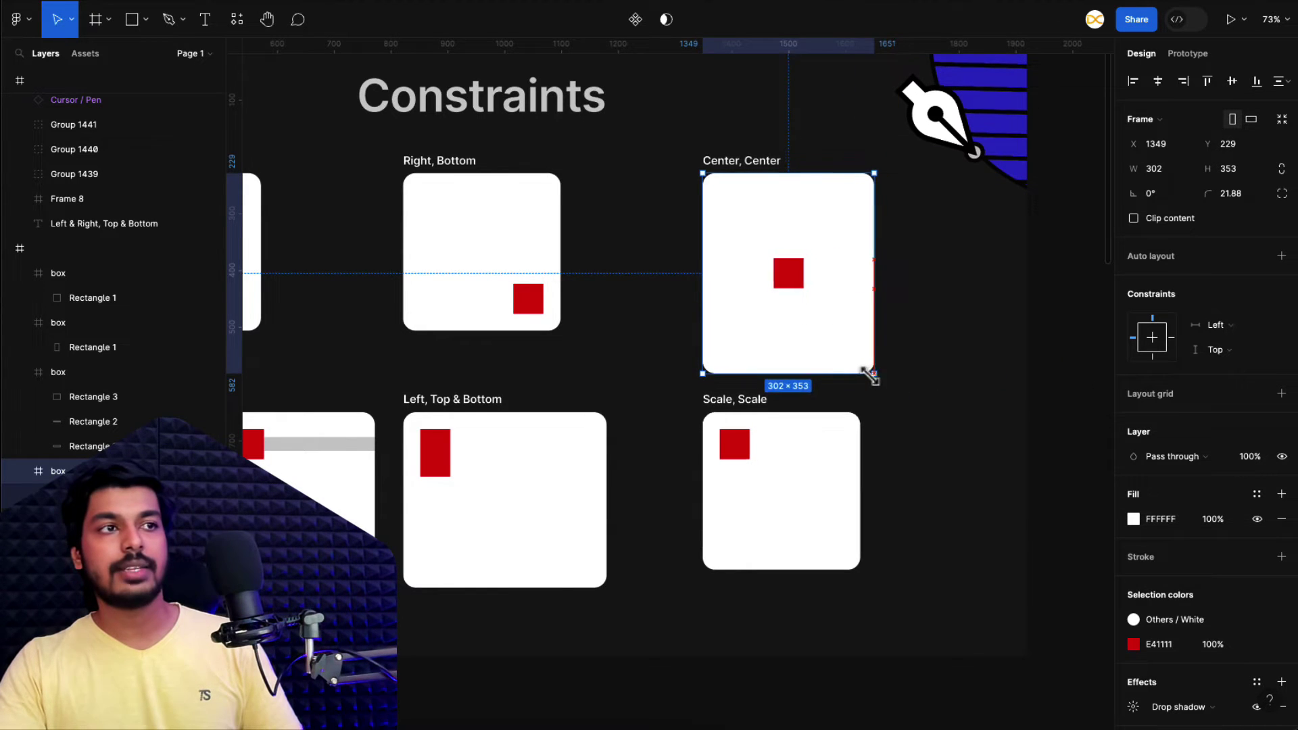
Select the red square inside the Scale, Scale box and inspect its horizontal and vertical constraints.
click(736, 405)
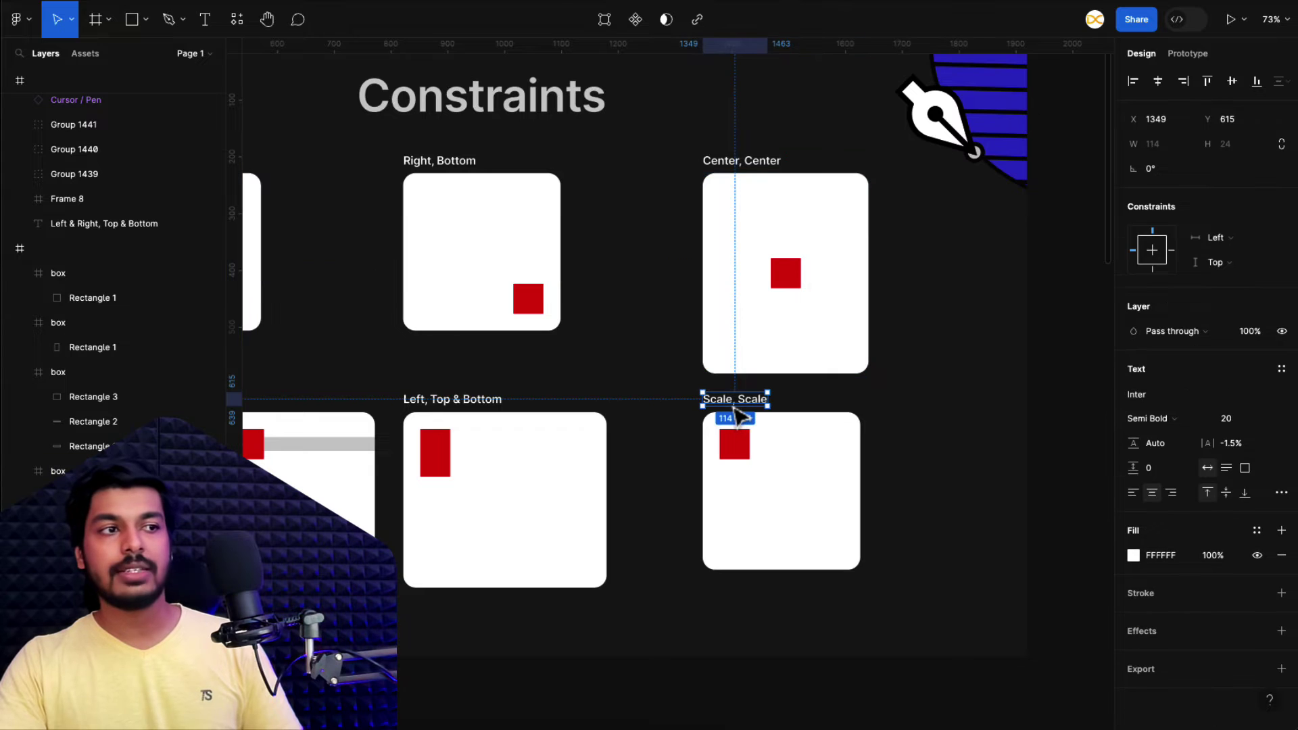
click(767, 449)
scroll(771, 451, down, 2)
scroll(771, 452, right, 2)
scroll(778, 466, down, 1)
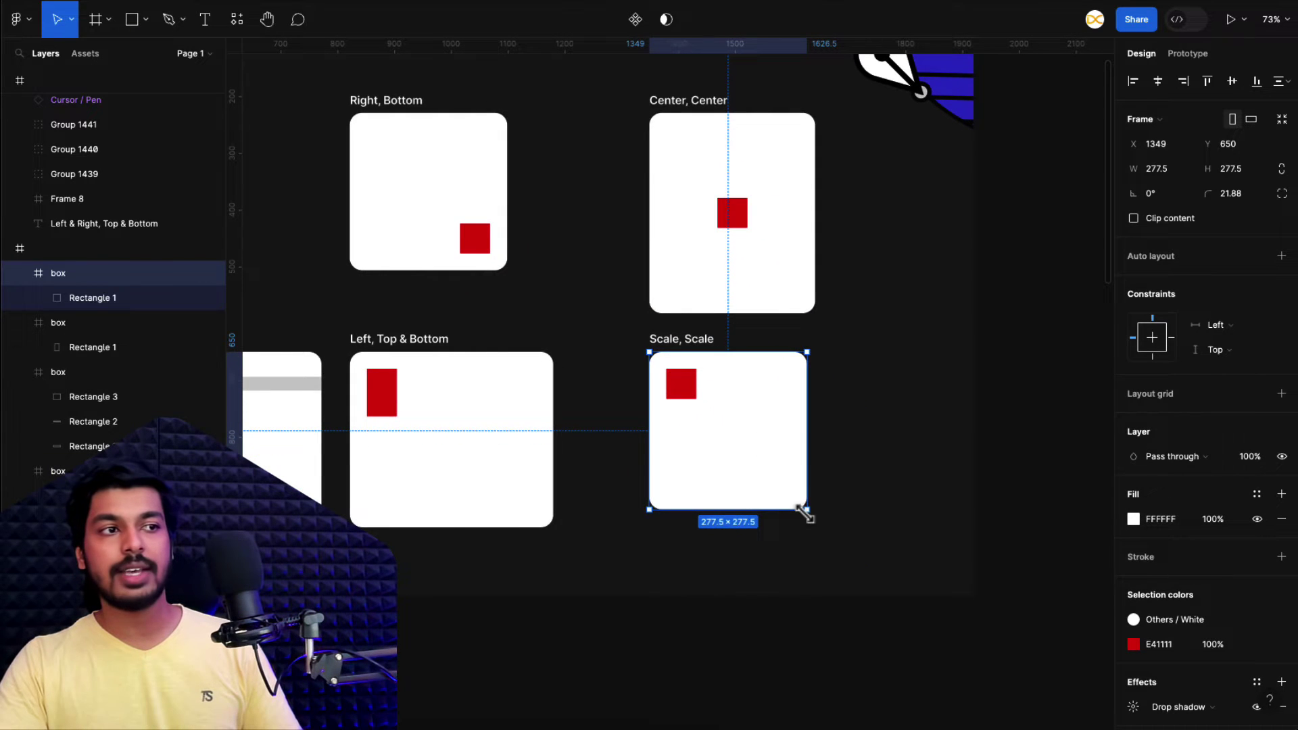
click(689, 396)
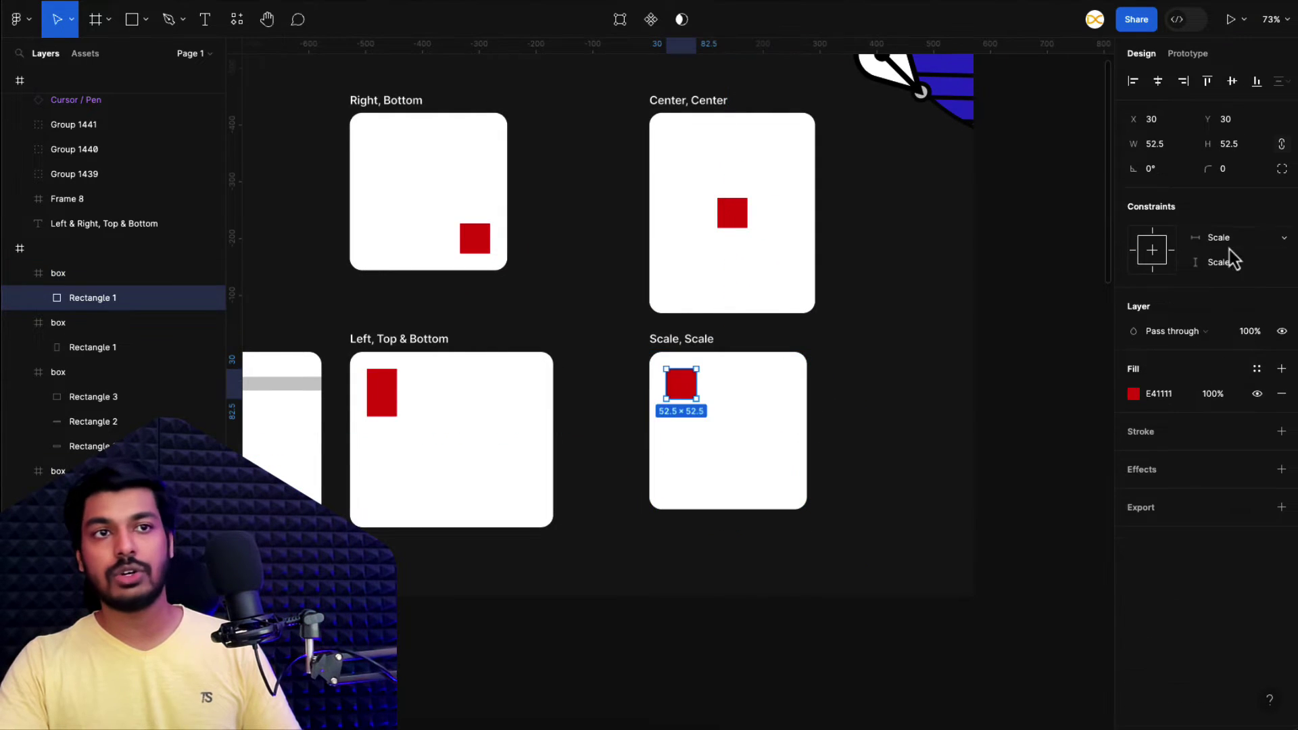
Enlarge the Scale, Scale box into a wide landscape format to test how its red square scales.
click(805, 477)
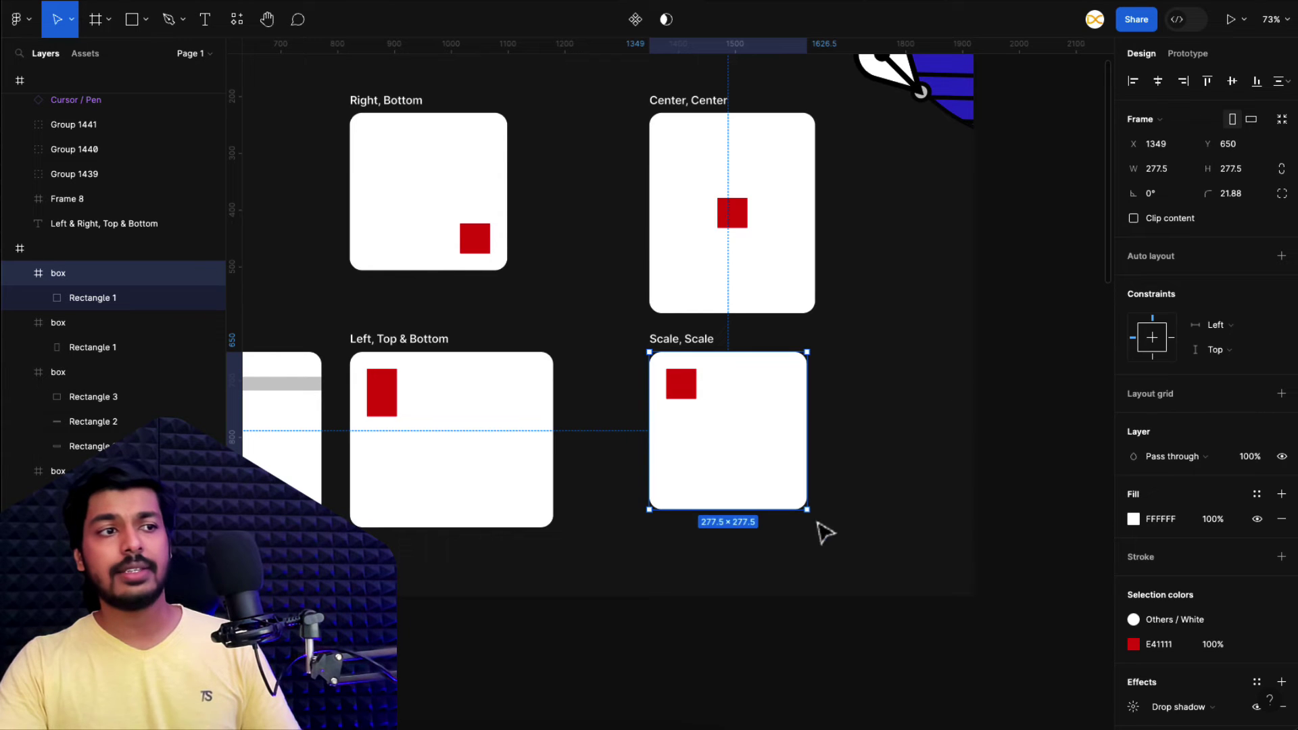
drag(806, 512, 951, 568)
scroll(777, 600, left, 3)
click(777, 600)
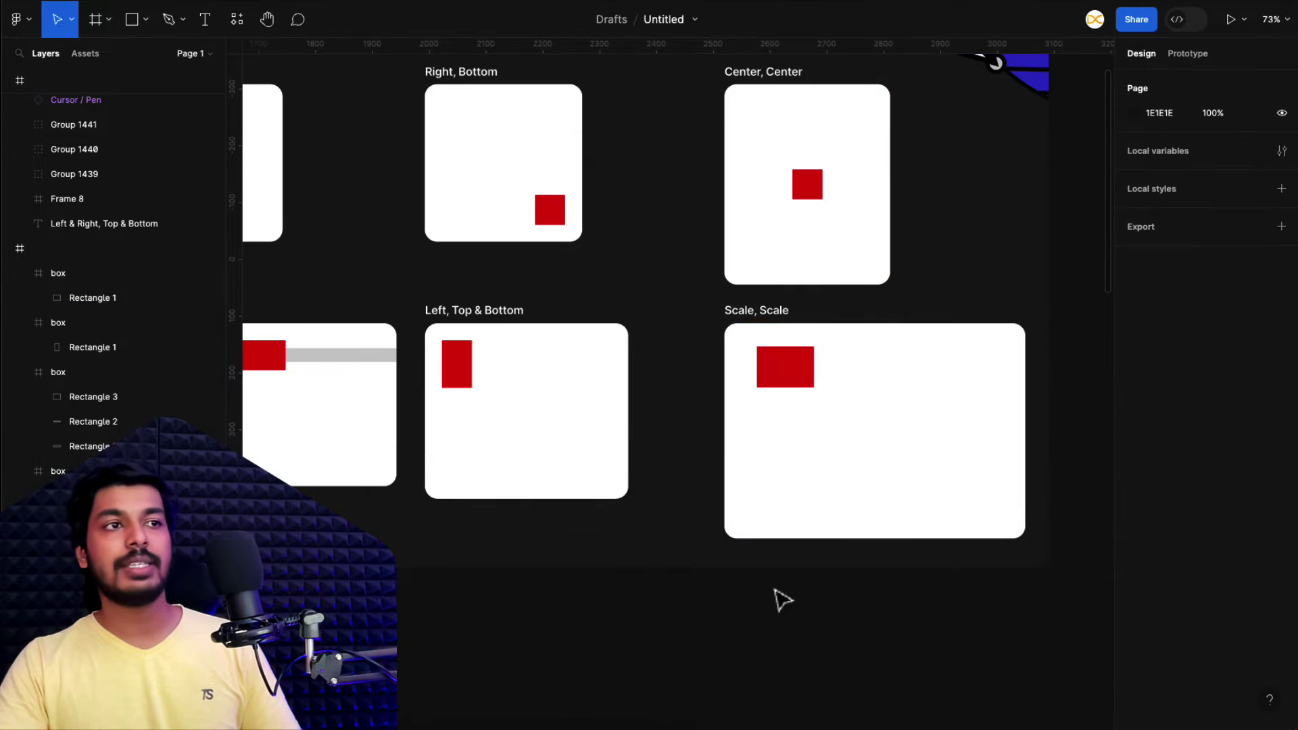
Try widening the Select field in the Left, Right, Top, Bottom frame to test its chevron's constraints.
scroll(781, 600, right, 3)
scroll(782, 599, down, 3)
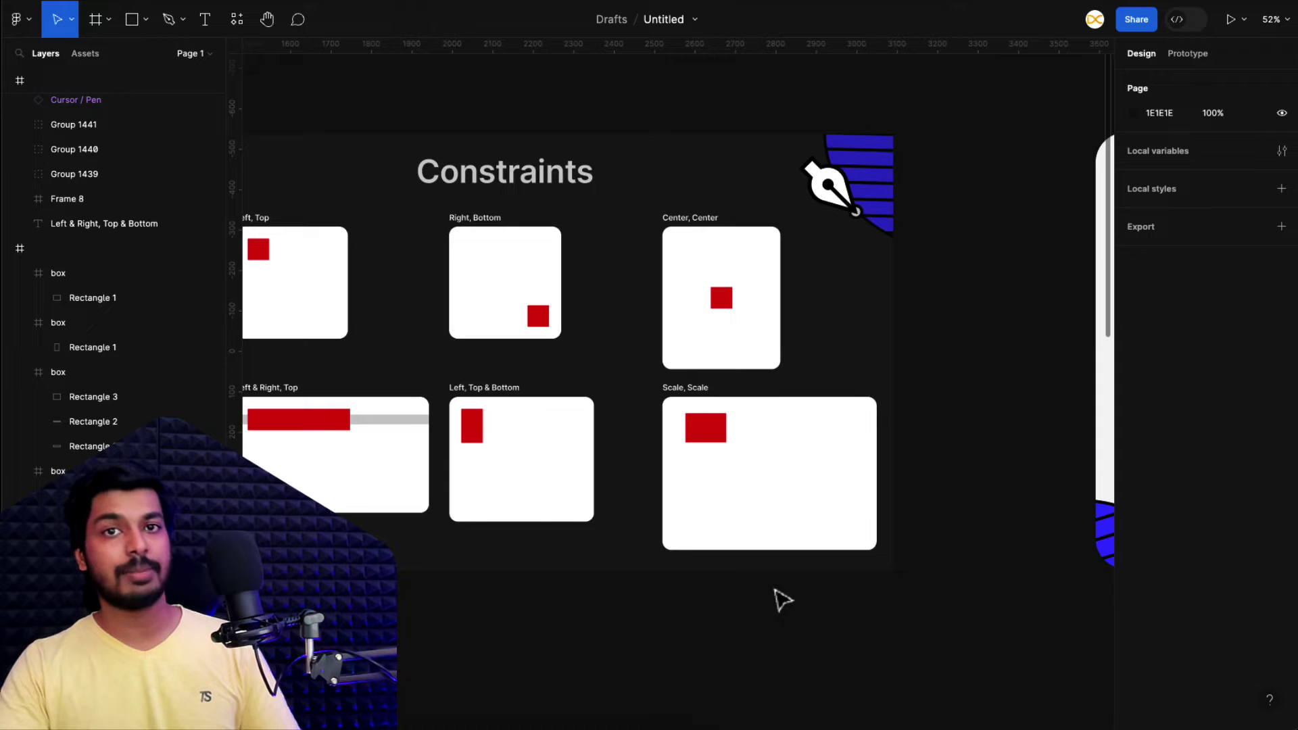
key(n)
scroll(782, 598, down, 3)
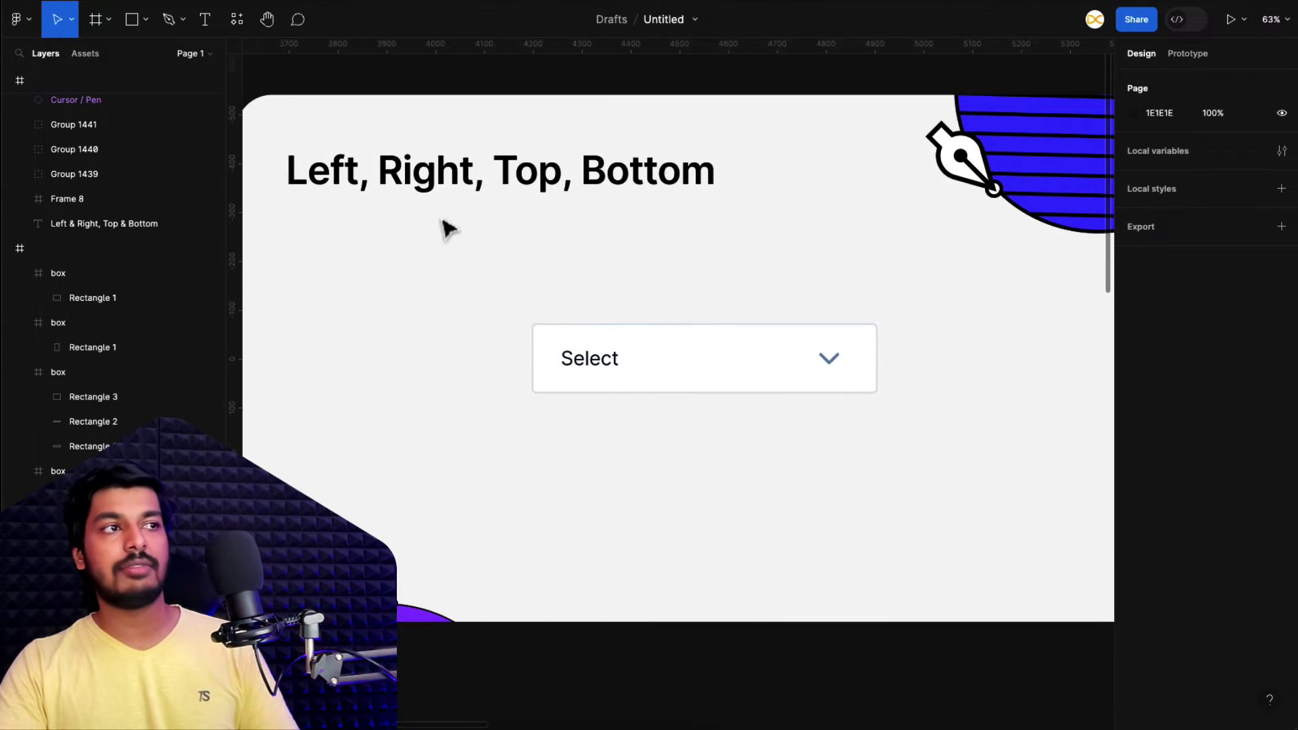
click(710, 368)
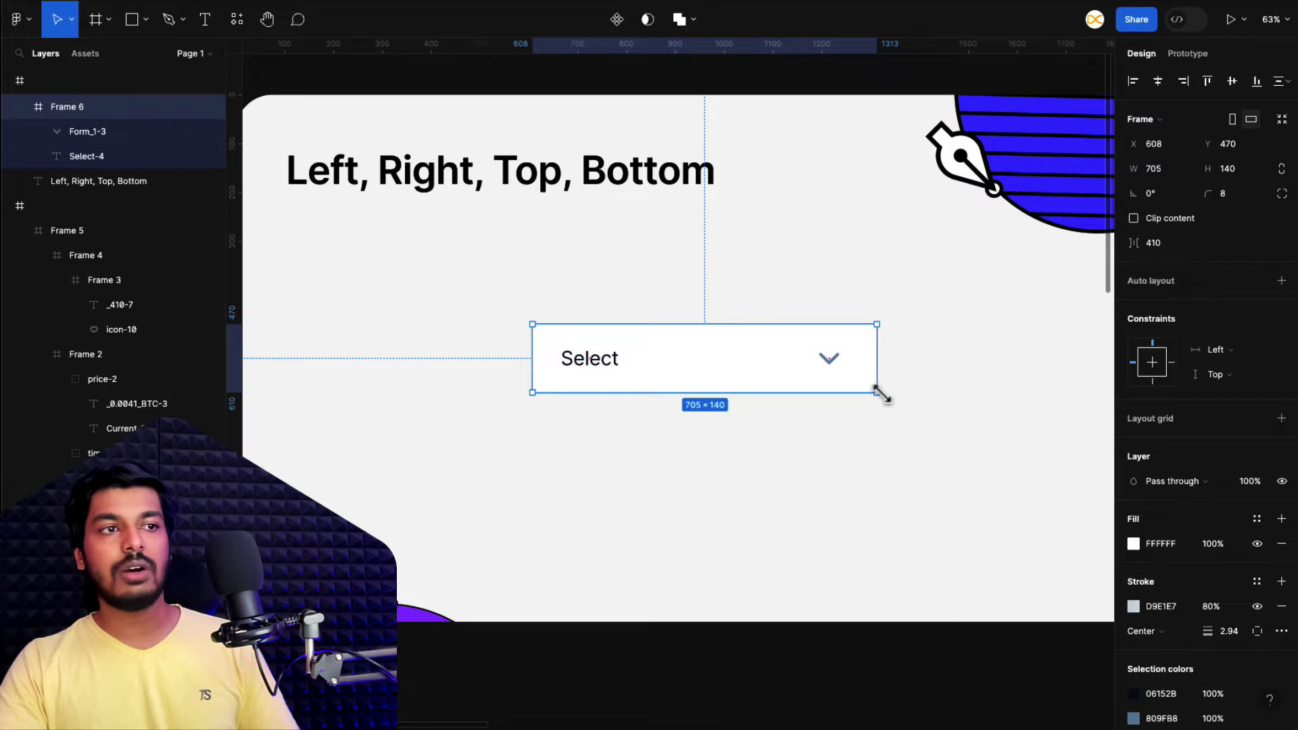
drag(877, 384, 1011, 374)
click(1005, 444)
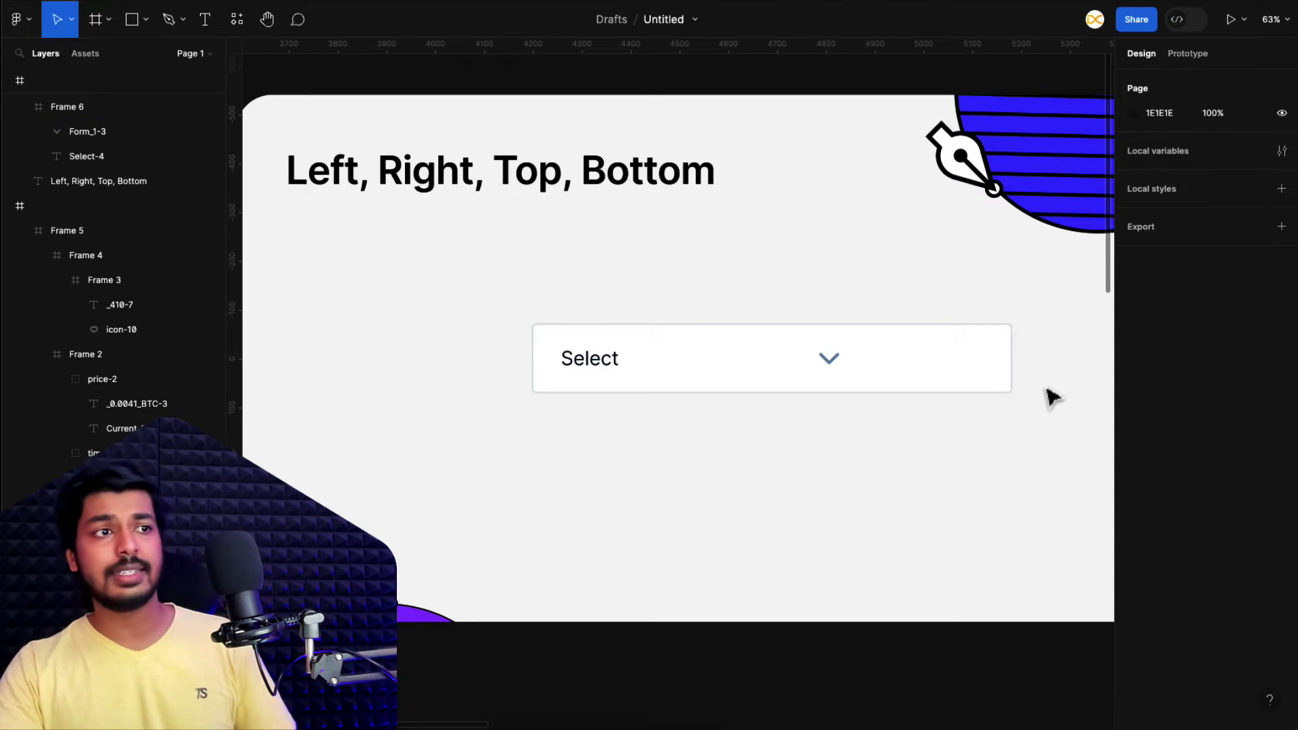
Inspect the constraints of the chevron and the Select text, and try enlarging the field in both directions.
click(834, 368)
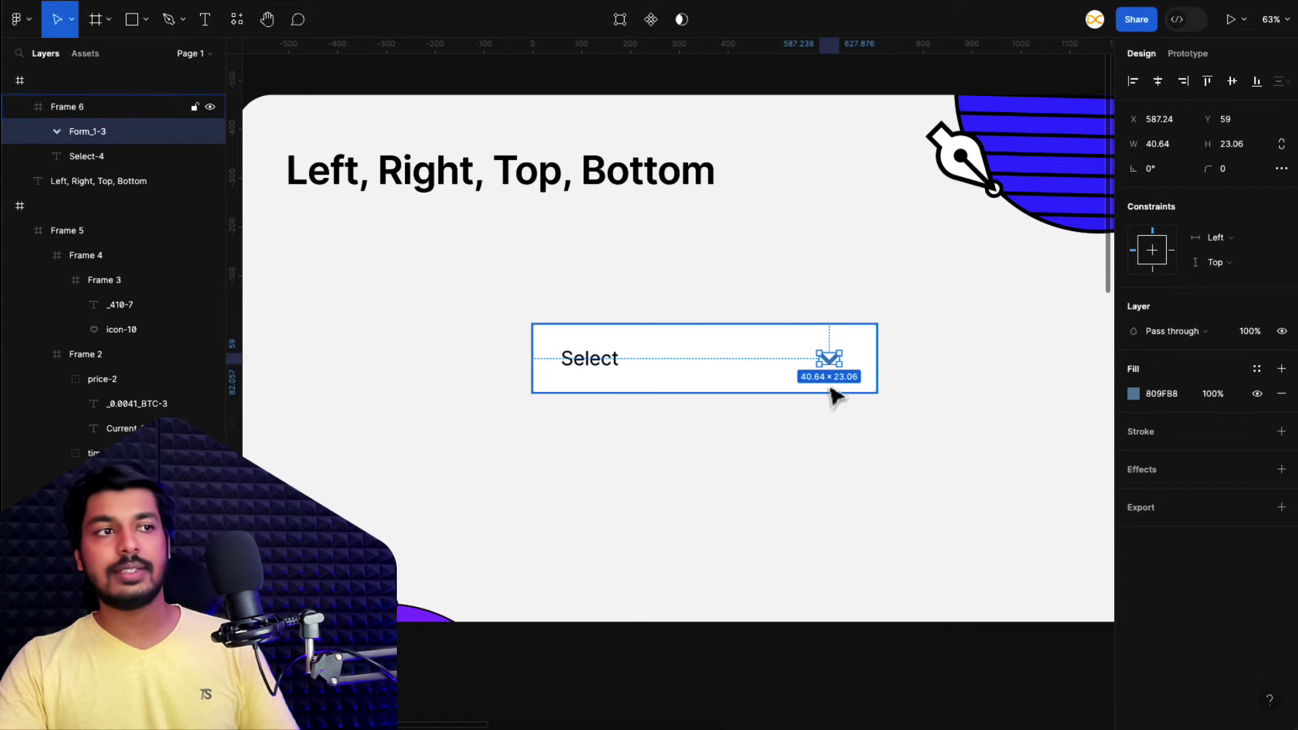
click(614, 374)
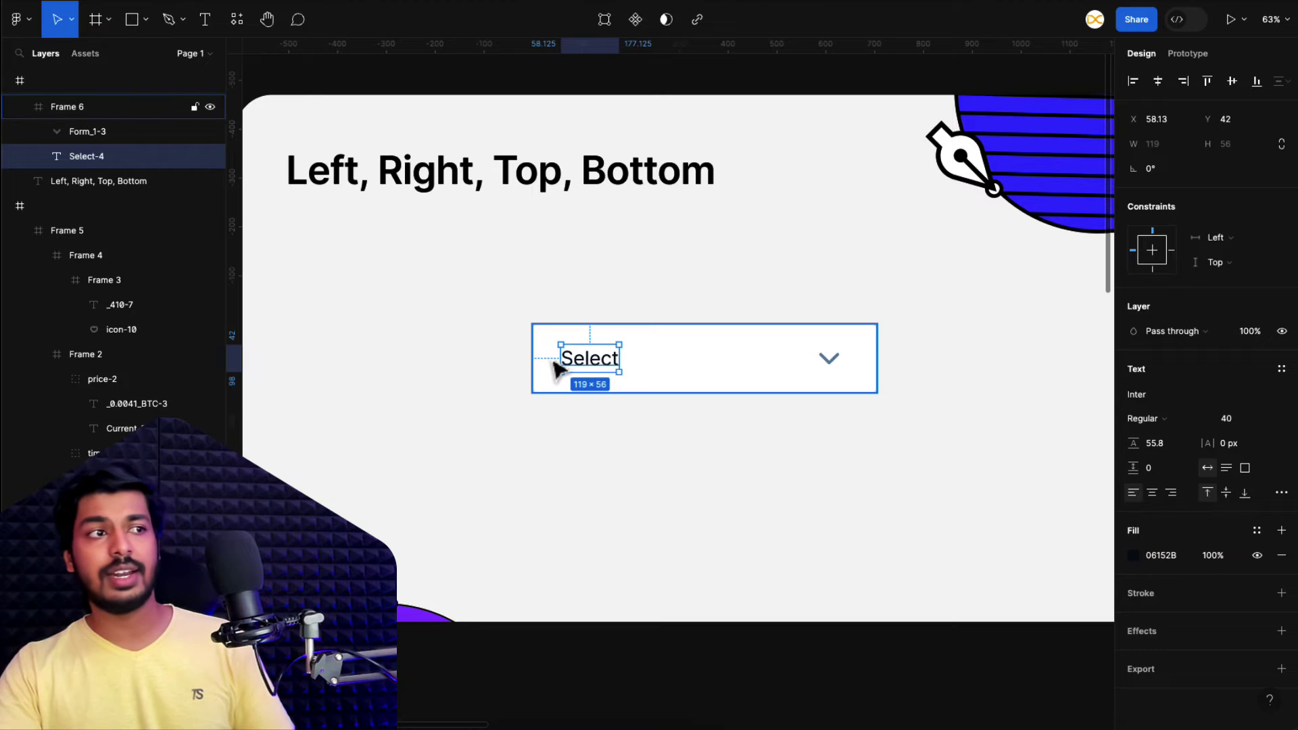
click(738, 384)
drag(878, 393, 947, 496)
key(ctrl+z)
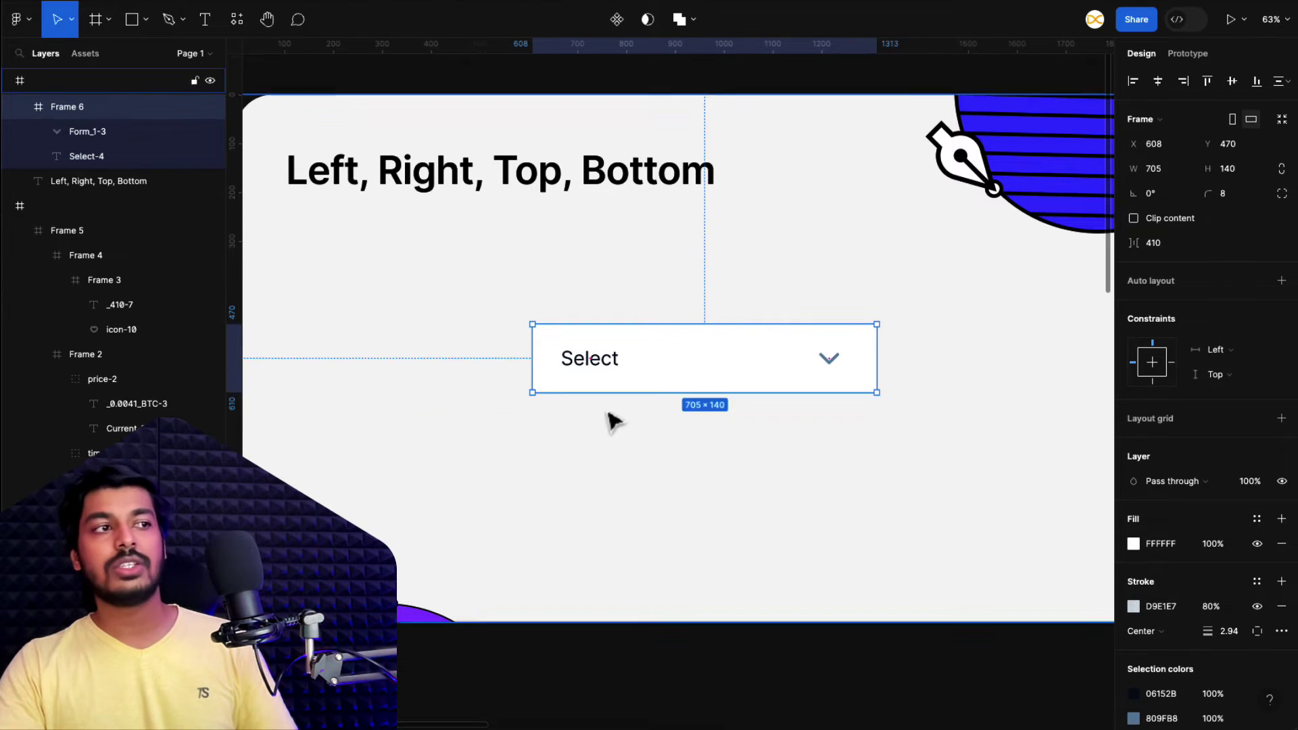
Set the vertical constraint of the Select text to Center.
click(608, 449)
click(598, 367)
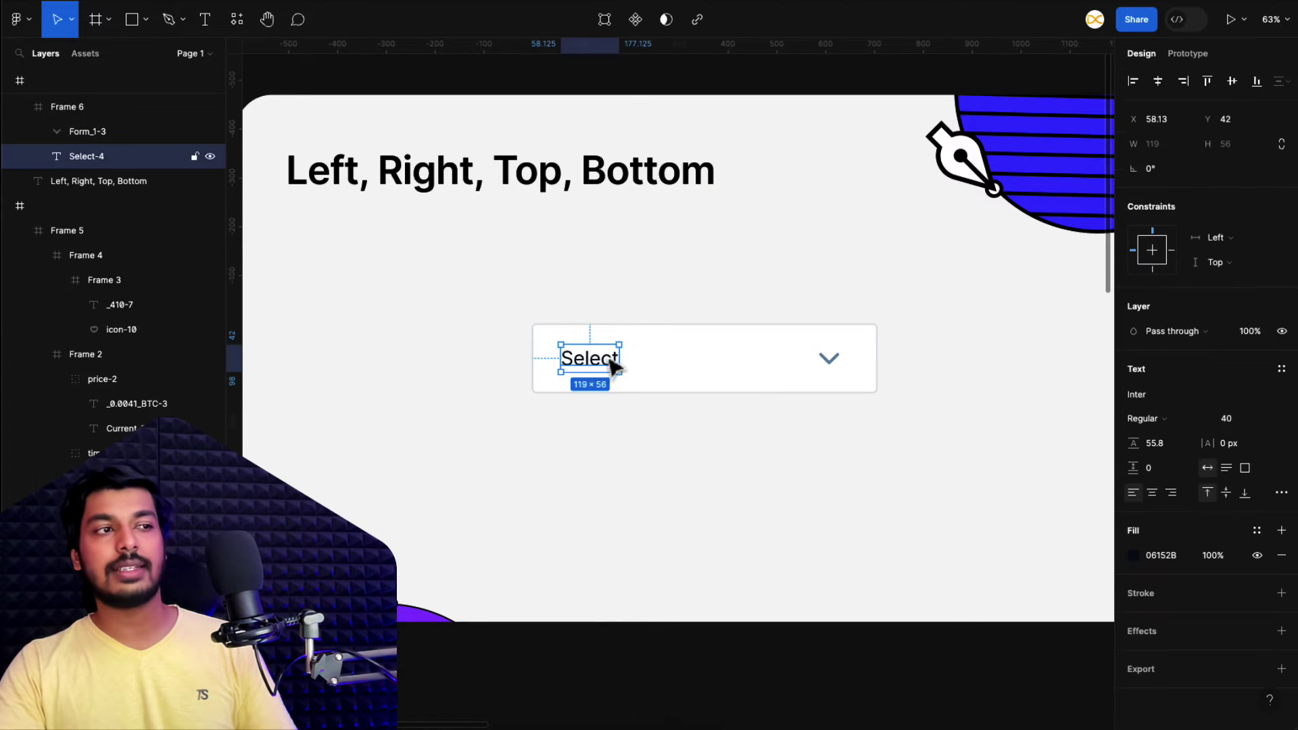
click(1225, 270)
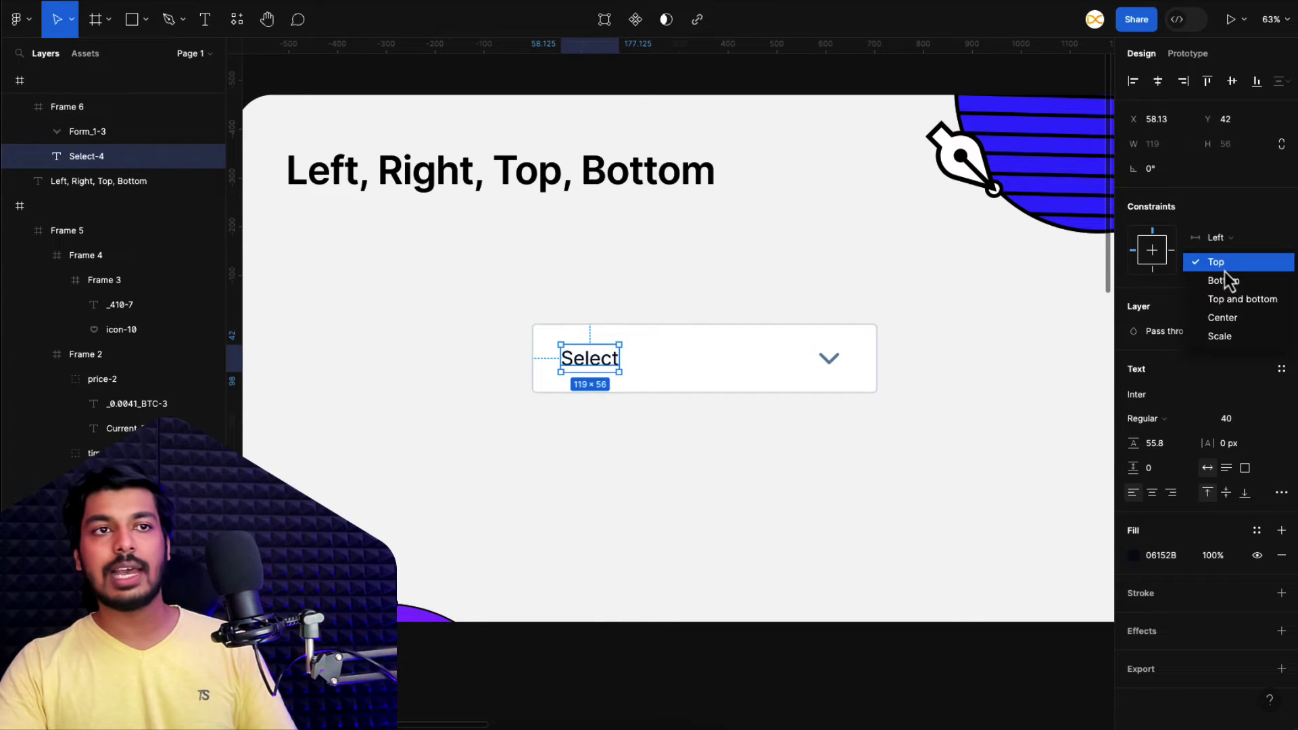
click(1217, 318)
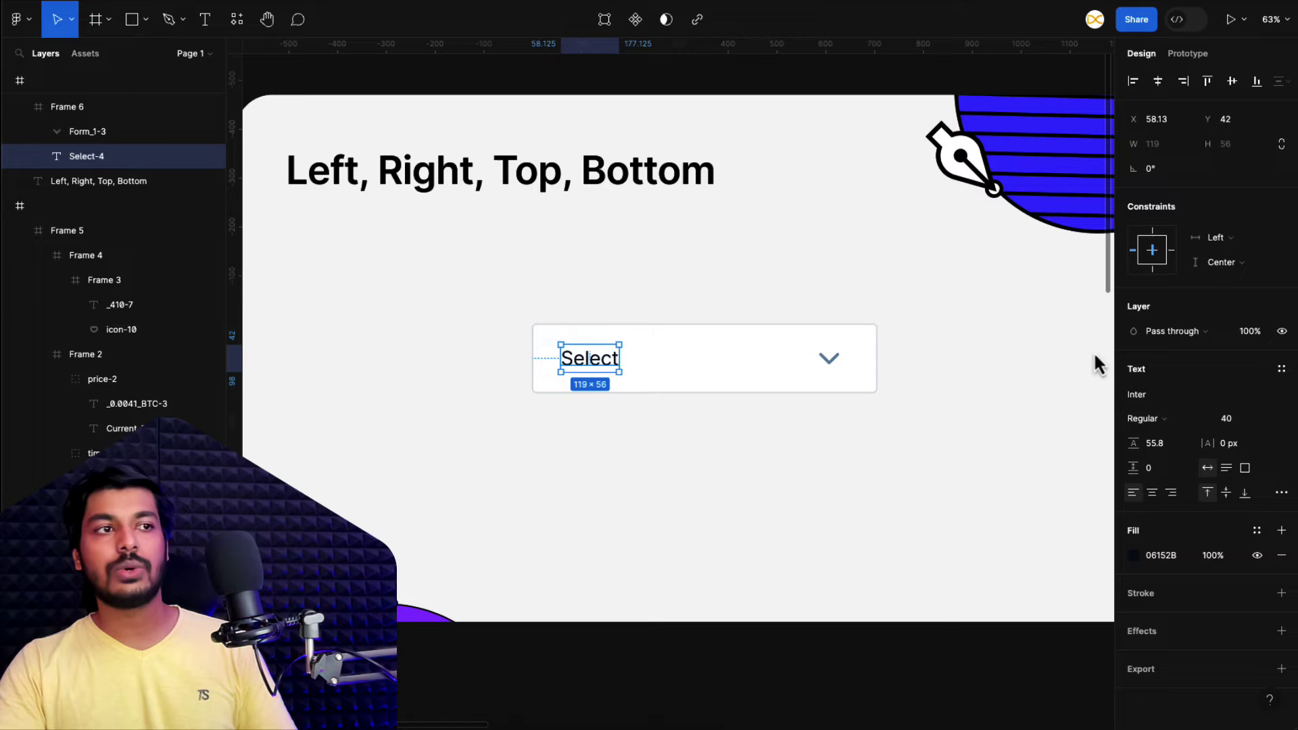
Try stretching the Select field to a height of 347 px to test the text's centered constraint.
click(793, 446)
click(789, 377)
drag(798, 393, 768, 491)
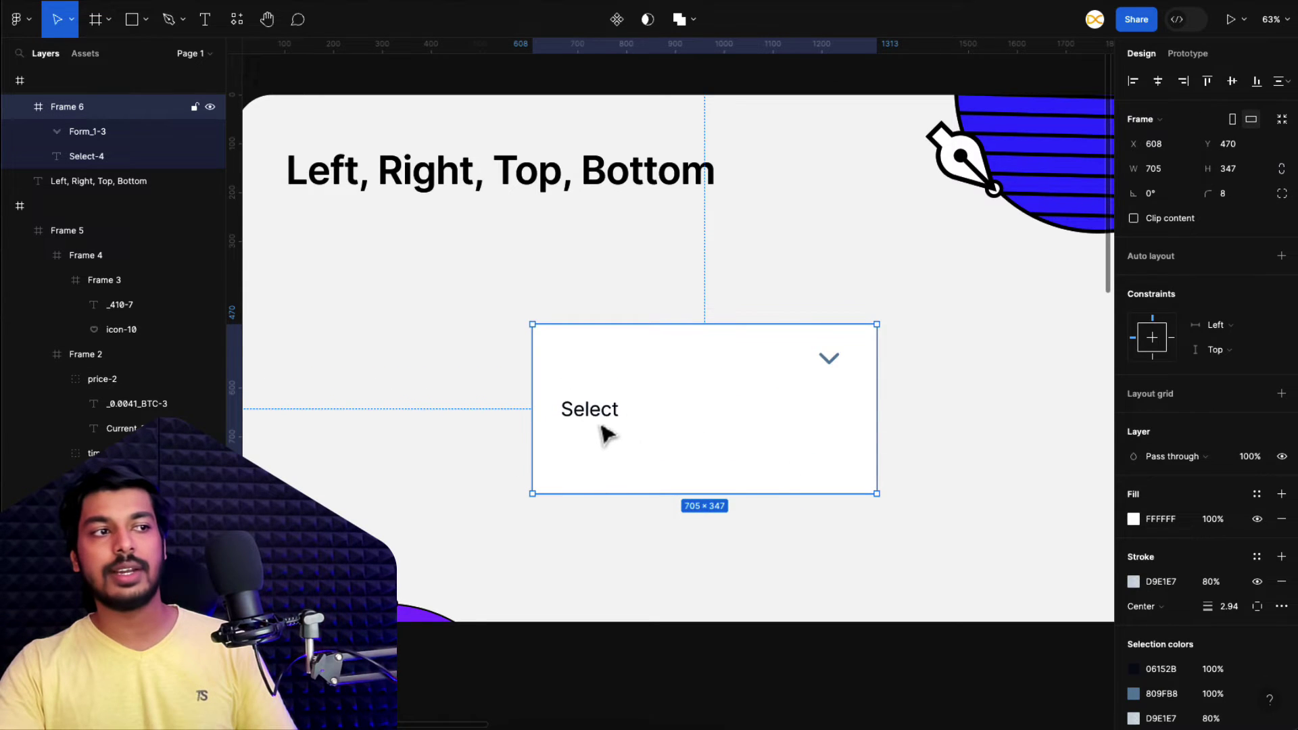
key(ctrl+z)
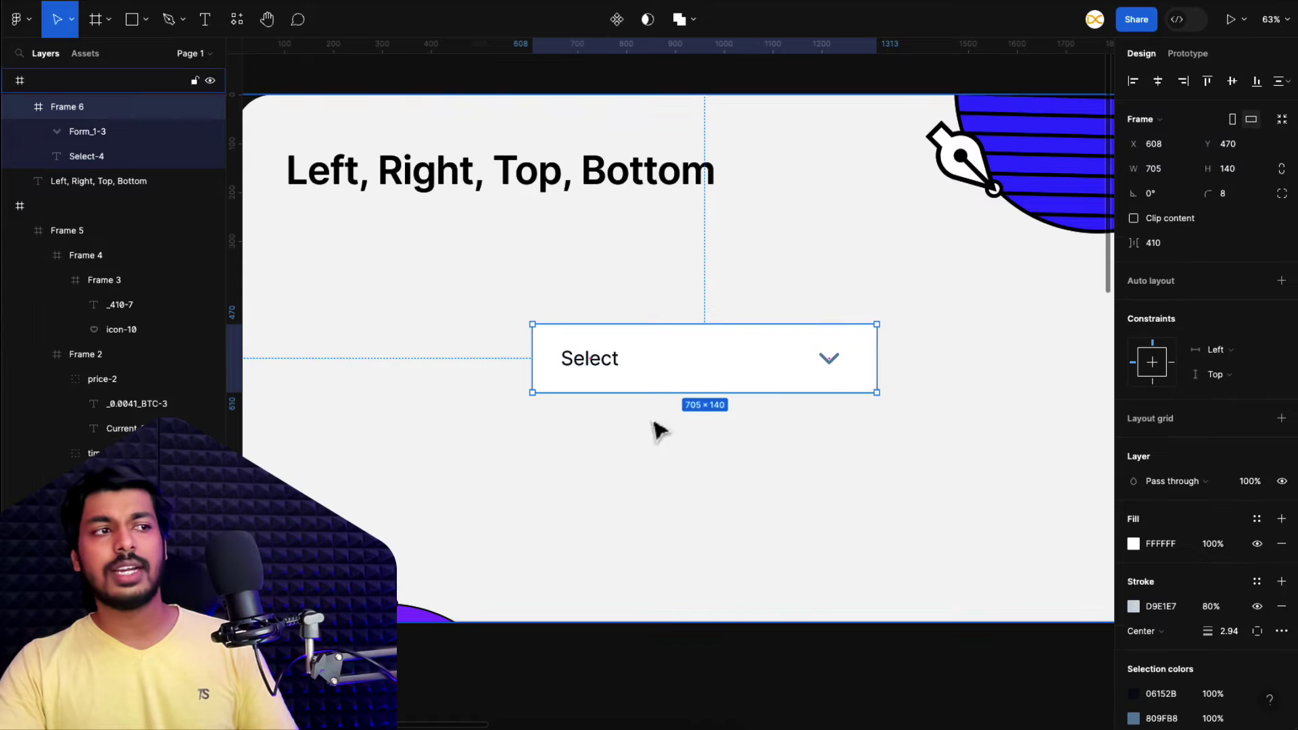
Set the chevron icon's constraints to Right horizontally and Center vertically.
click(830, 370)
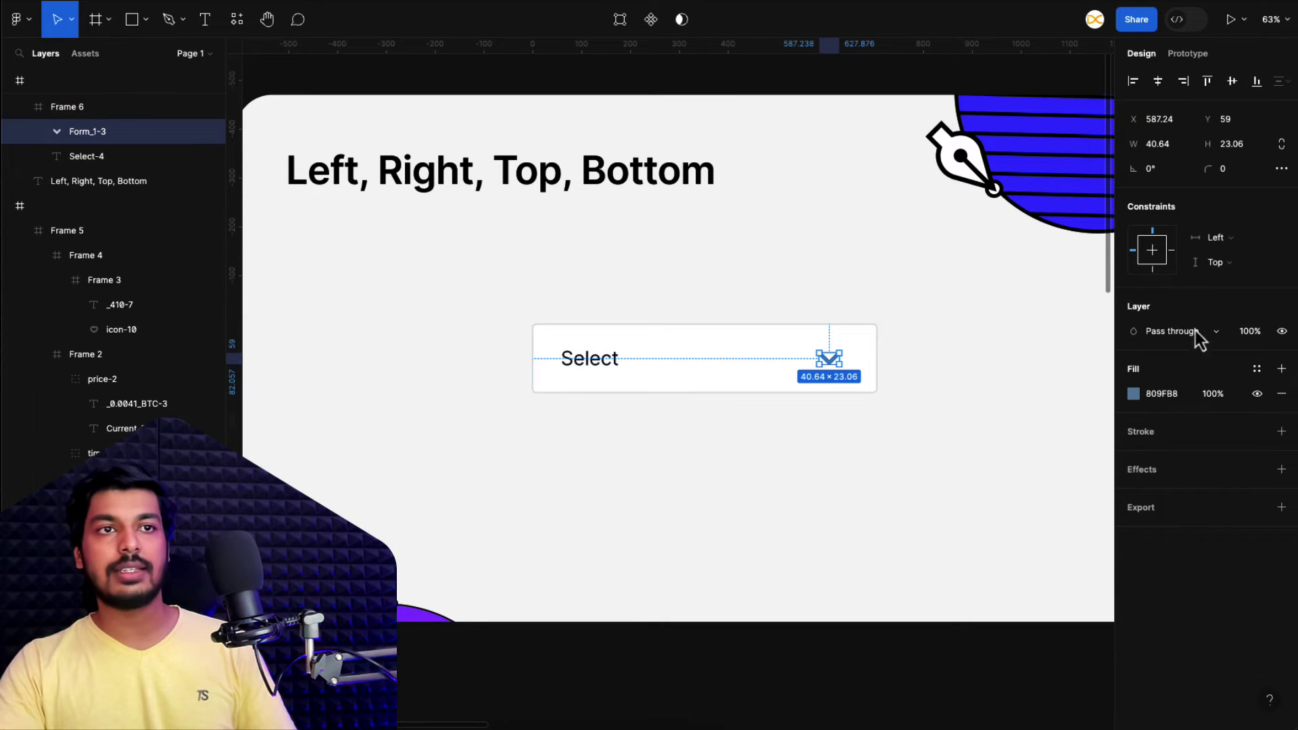
click(1239, 244)
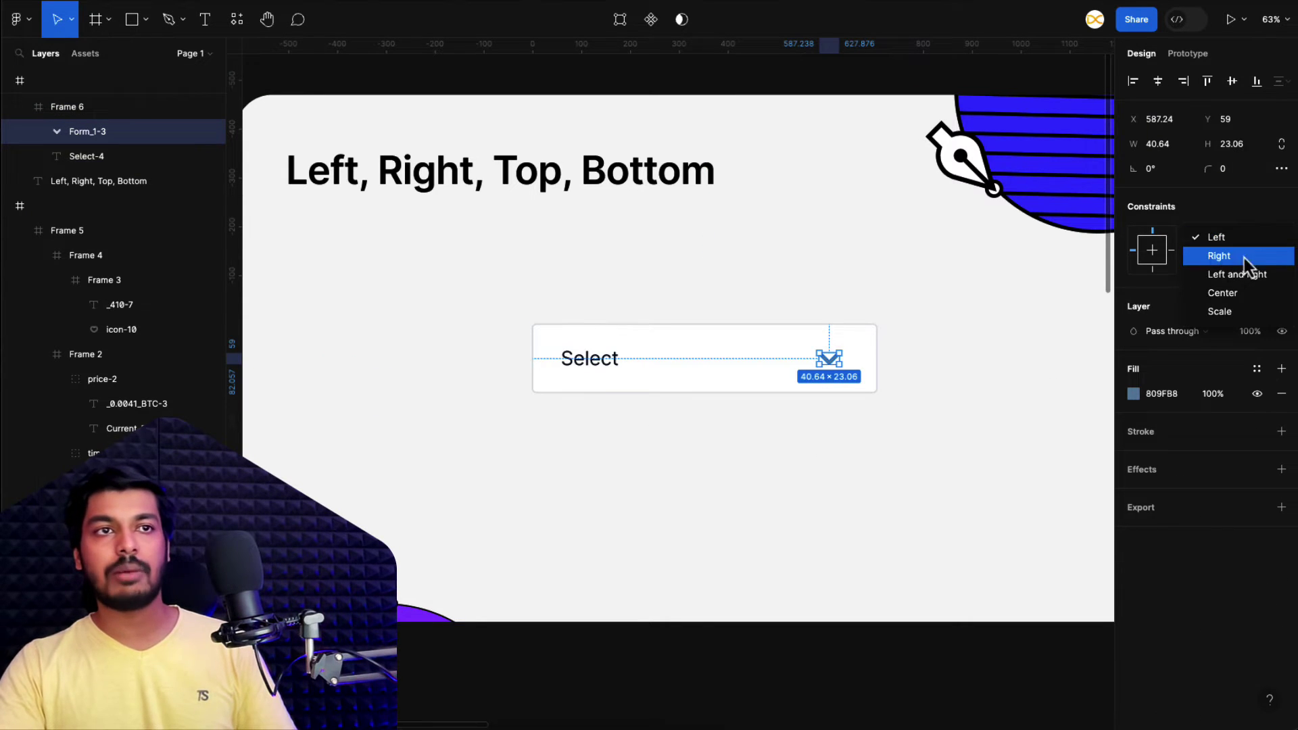
click(1238, 259)
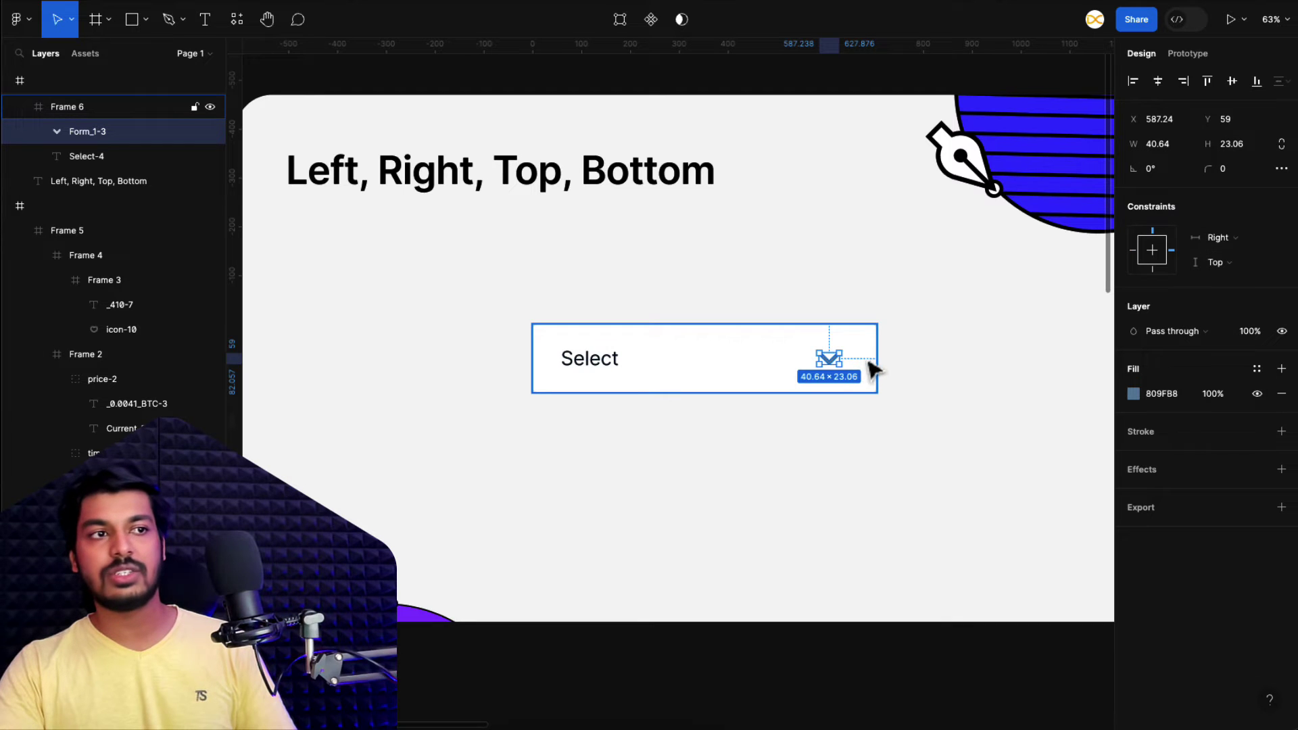
click(1215, 263)
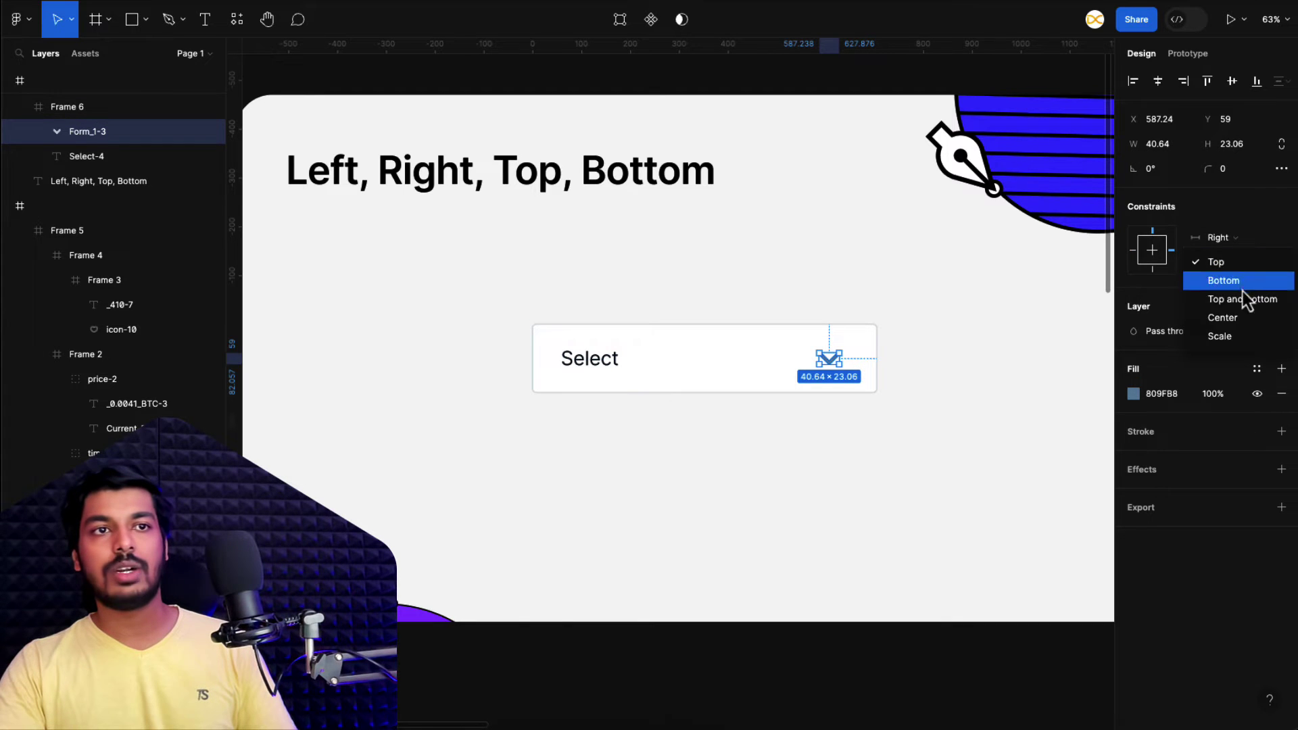
click(1221, 322)
click(863, 407)
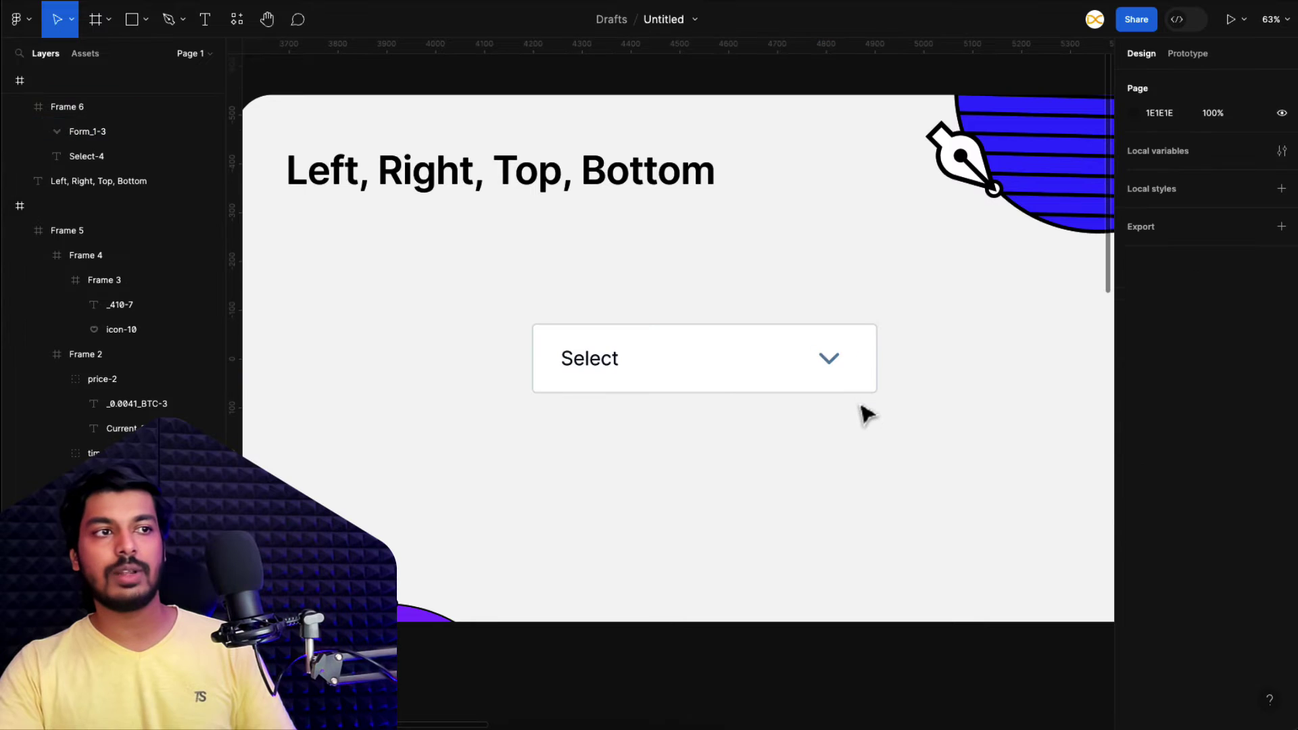
Duplicate the Select field below the original, enlarge the copy in both directions, and duplicate it again.
click(760, 368)
key(ctrl+d)
drag(751, 368, 752, 458)
drag(881, 451, 933, 574)
key(ctrl+d)
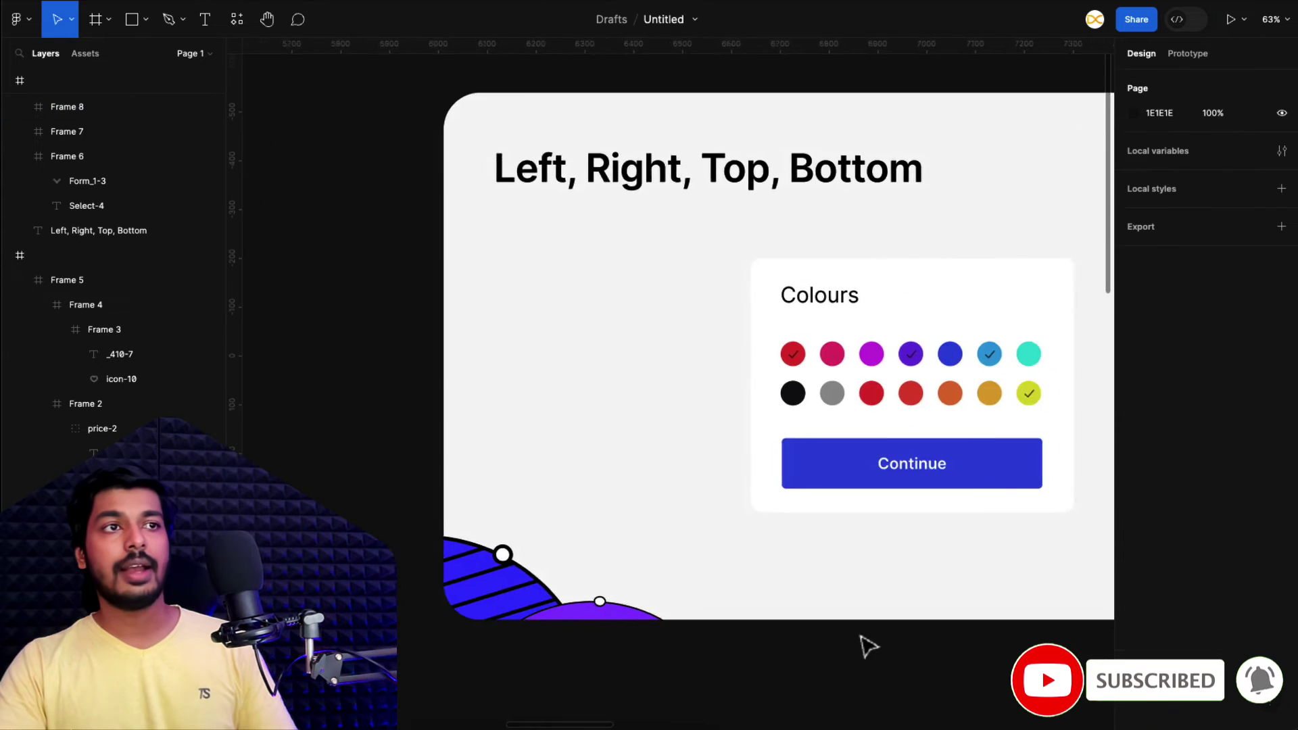
Try stretching the Colours card to 664 × 689 px to test the Continue button's default constraints.
scroll(867, 646, right, 3)
scroll(868, 645, right, 2)
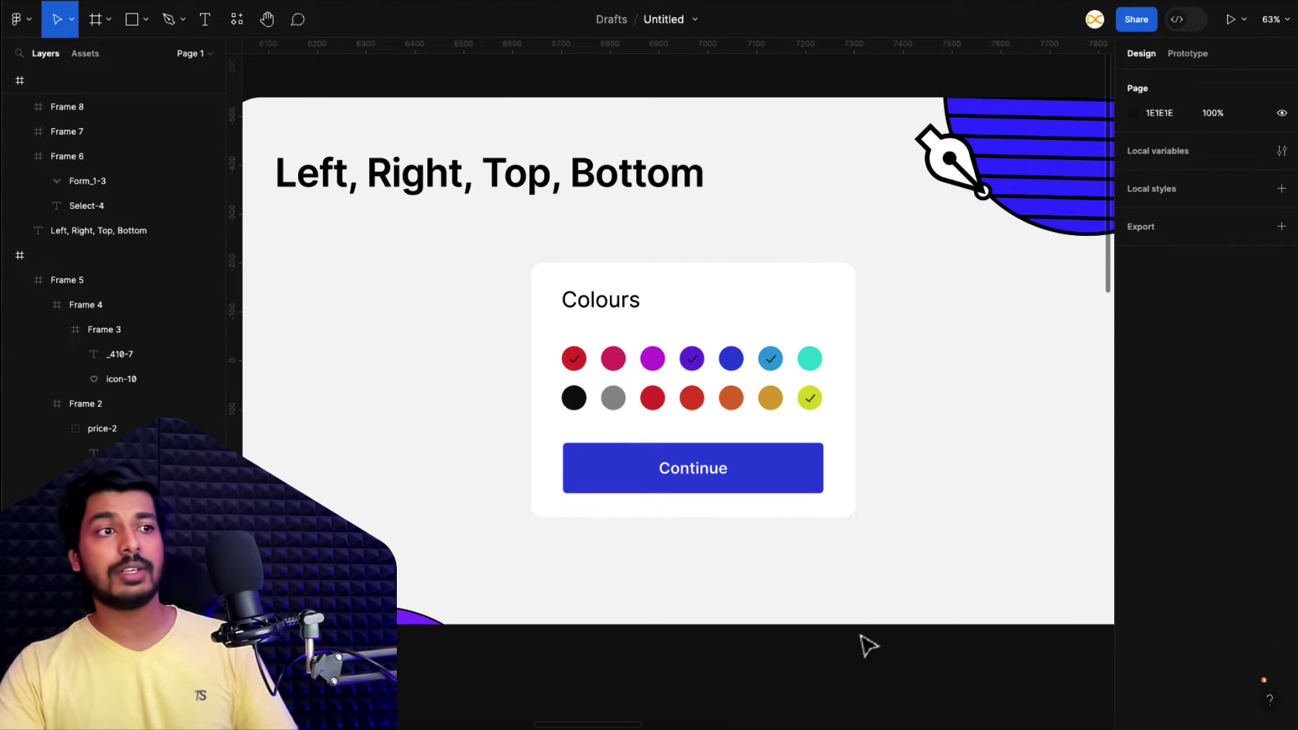
click(853, 511)
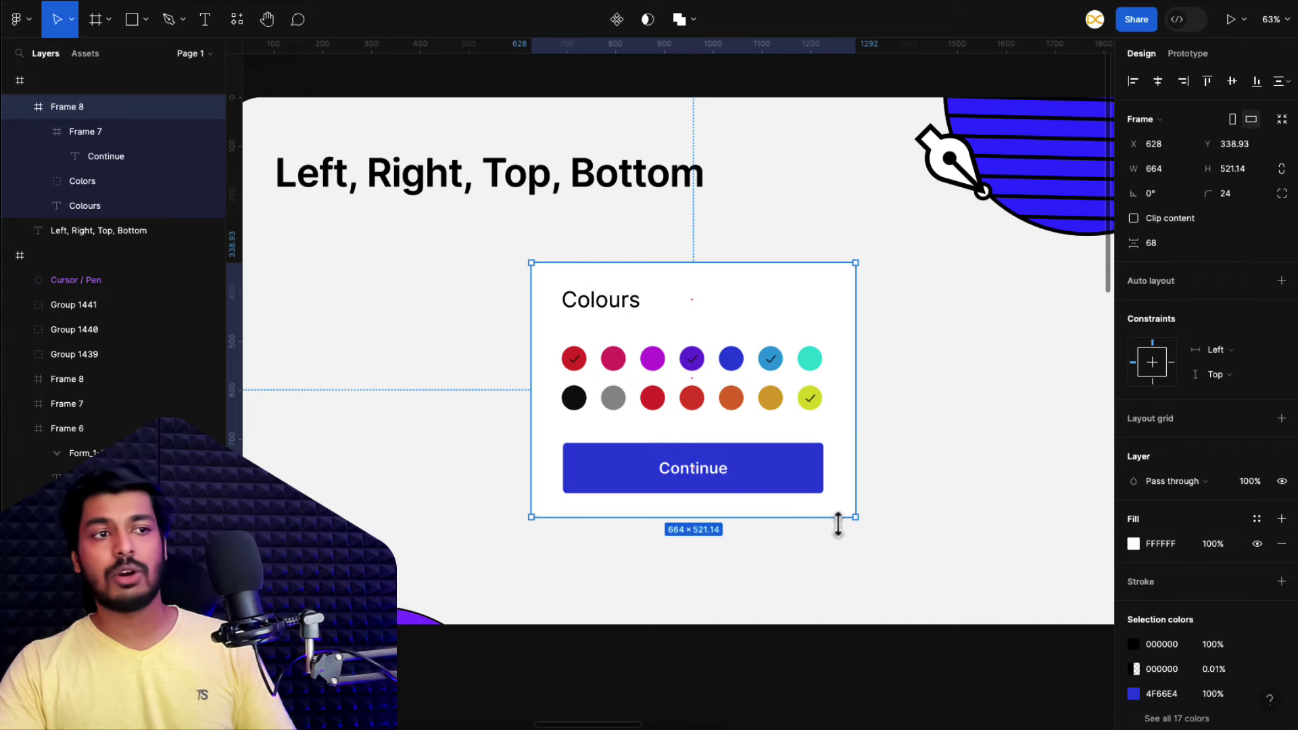
drag(834, 519, 832, 599)
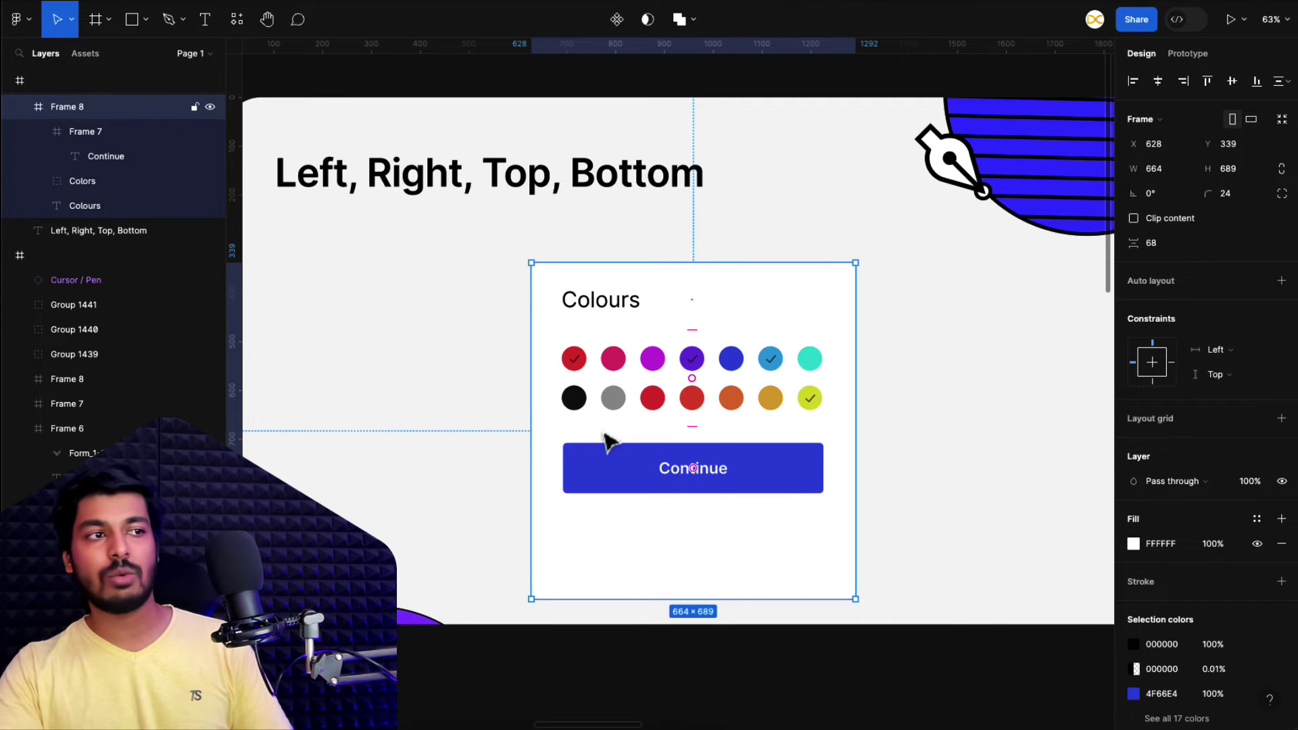
drag(832, 599, 917, 524)
Set the Continue button's vertical constraint to Bottom and stretch the Colours card to a height of 672 px.
click(801, 483)
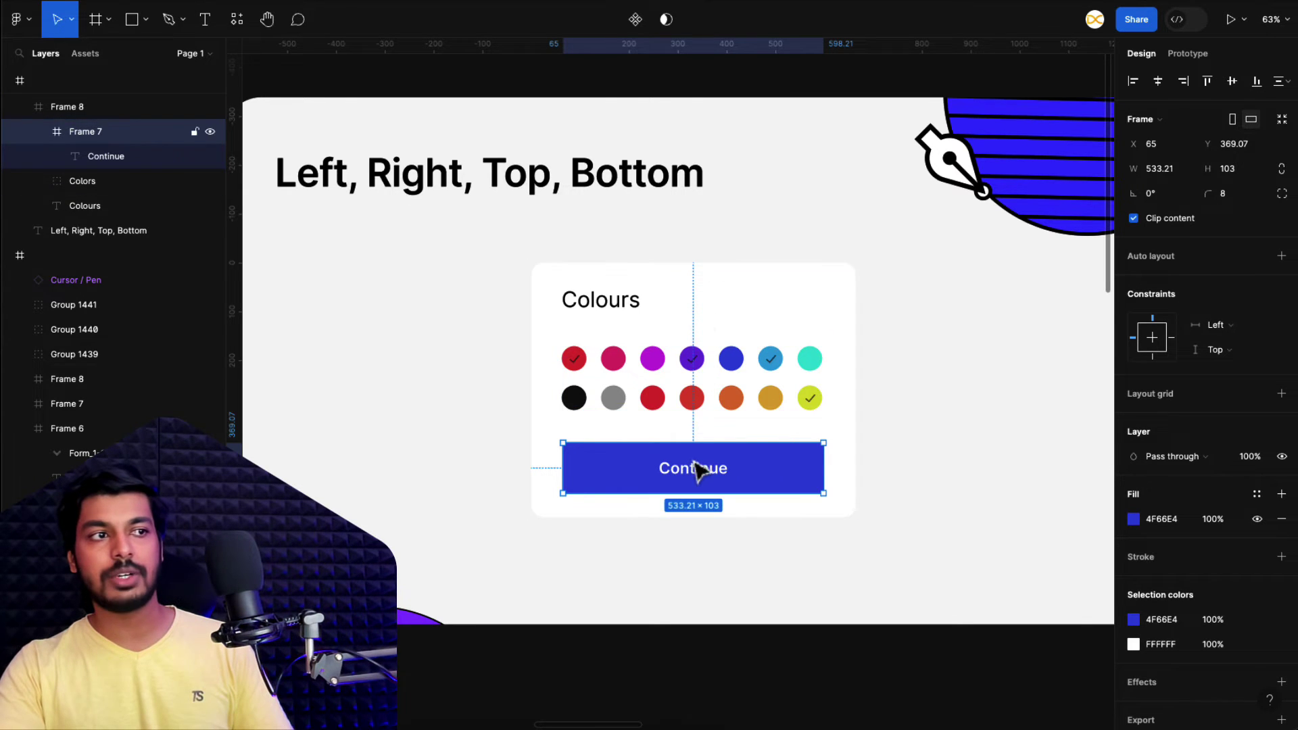
click(1228, 359)
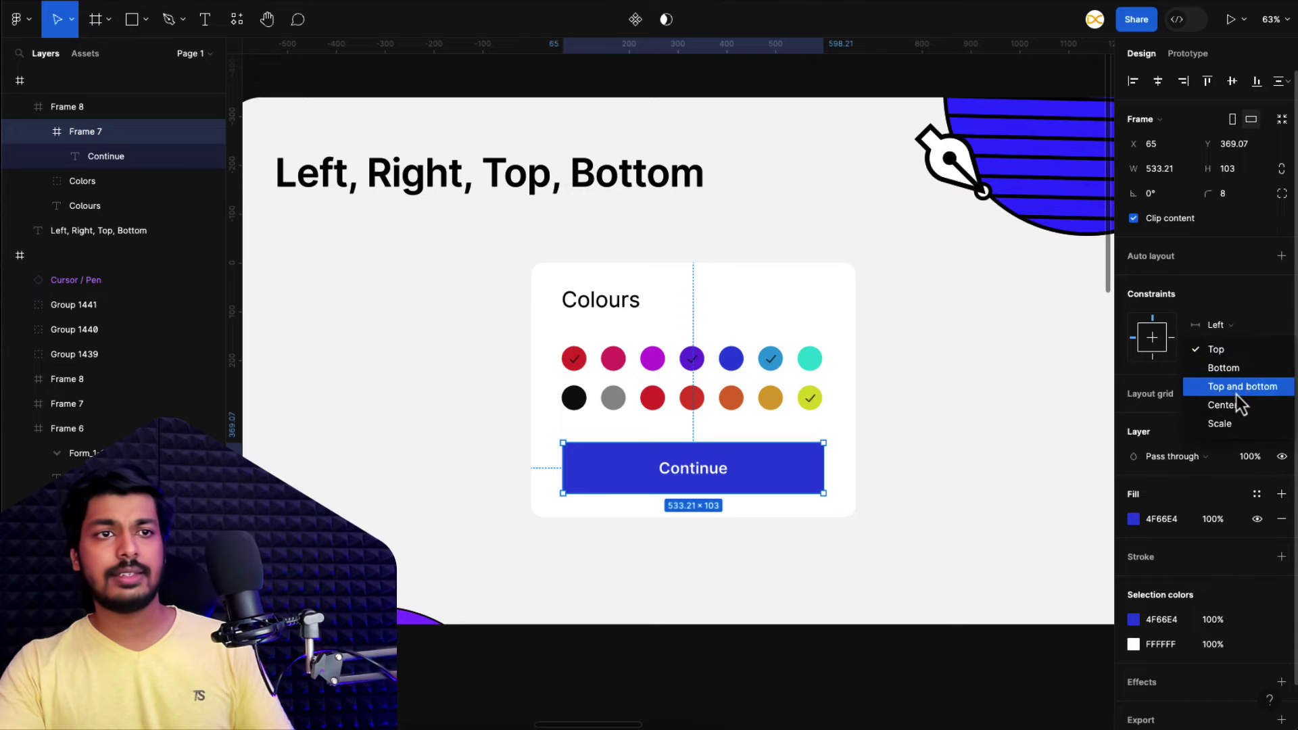
click(1225, 376)
click(898, 528)
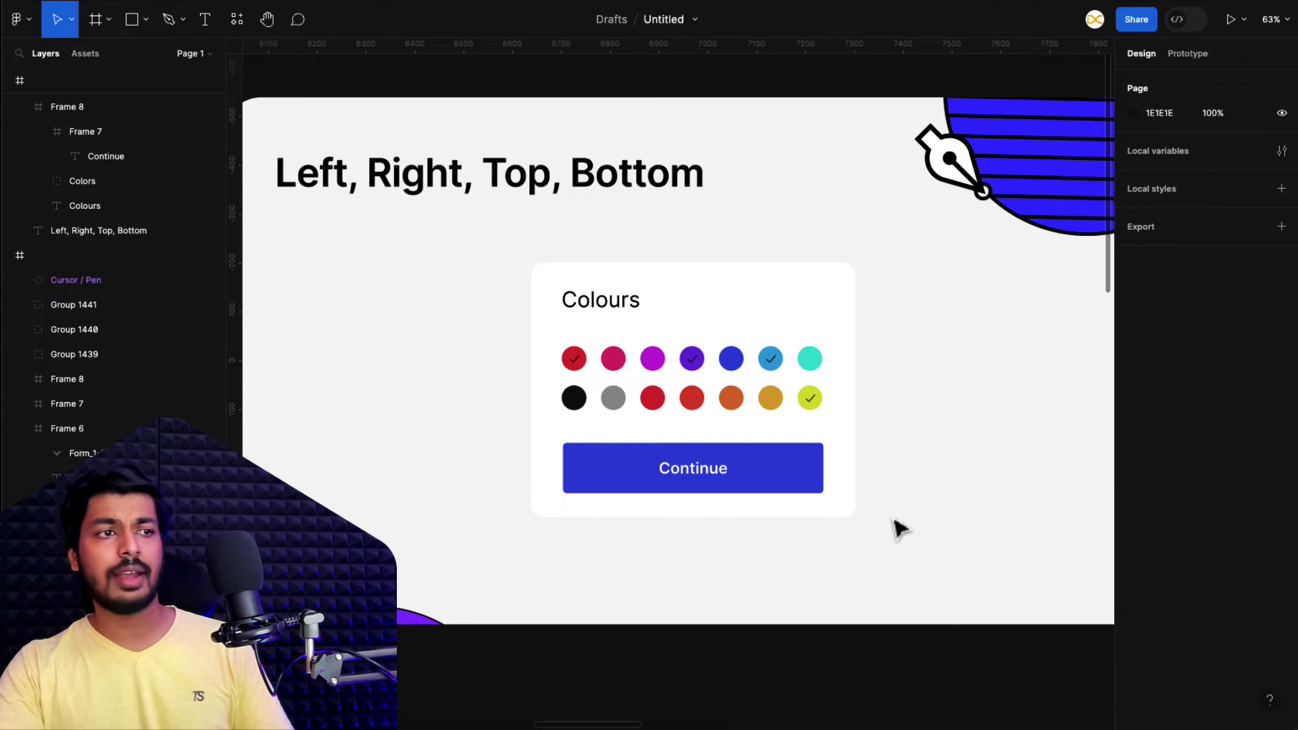
click(845, 517)
drag(831, 518, 835, 591)
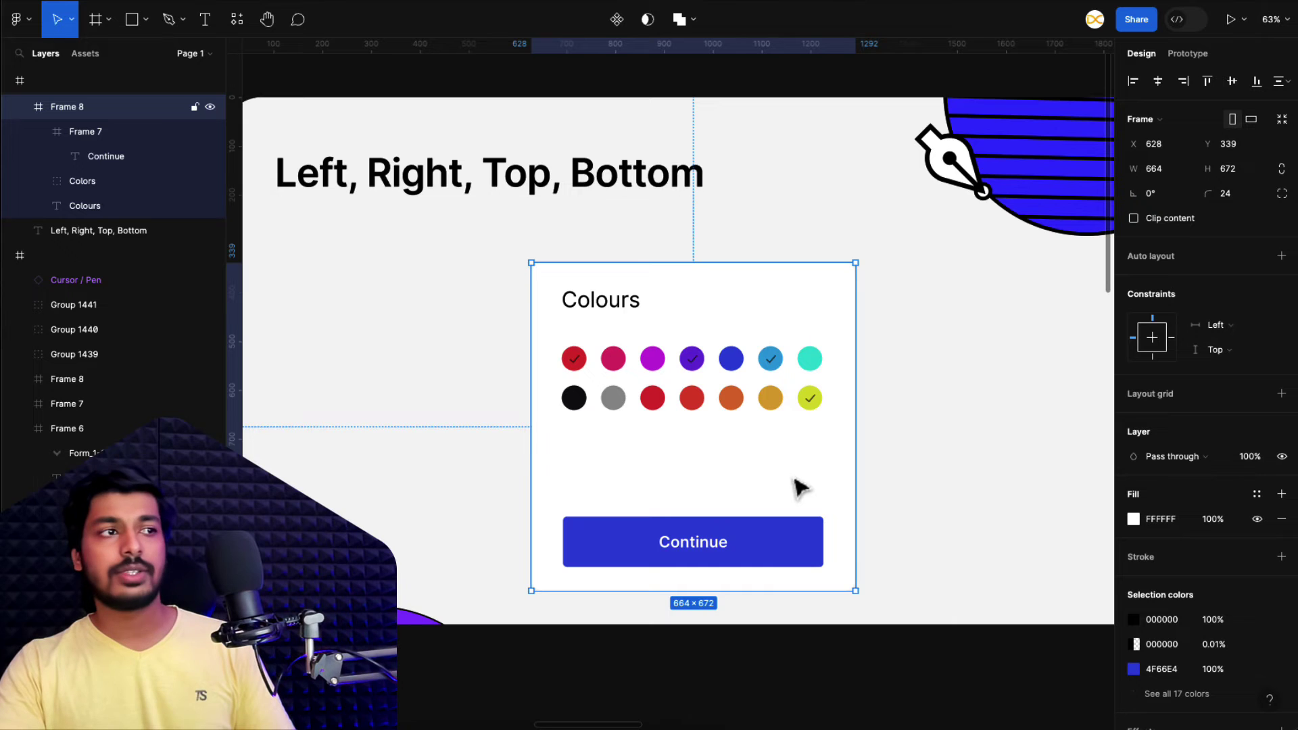
Try widening the Colours card in the Left & Right, Top & Bottom frame to 961 px.
scroll(800, 487, right, 10)
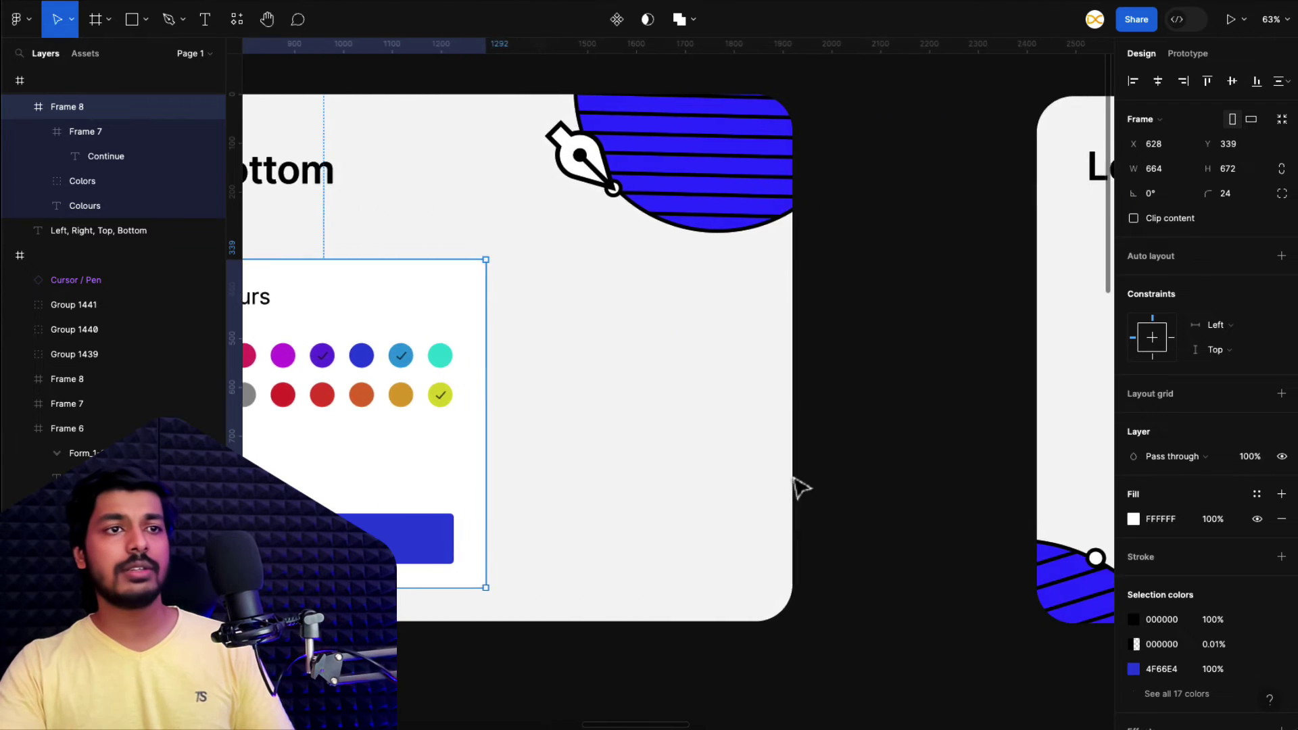
scroll(800, 487, right, 20)
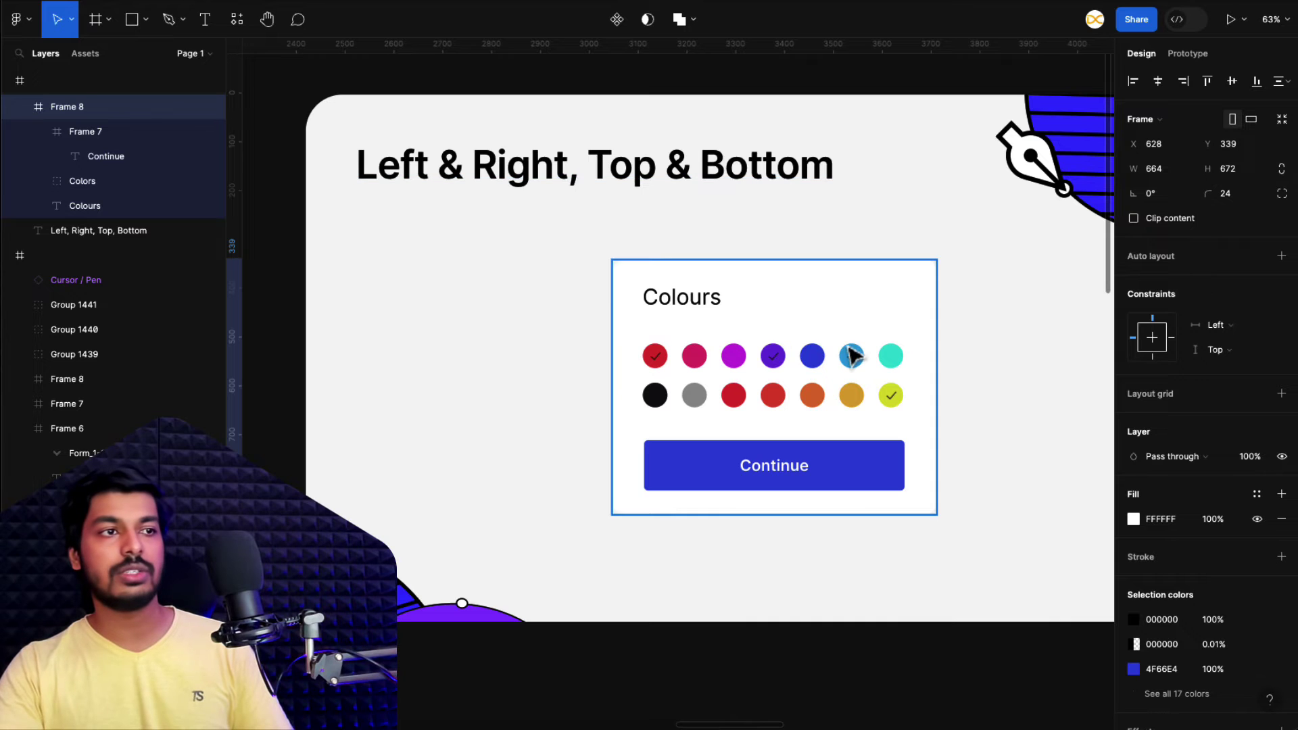
scroll(853, 355, right, 1)
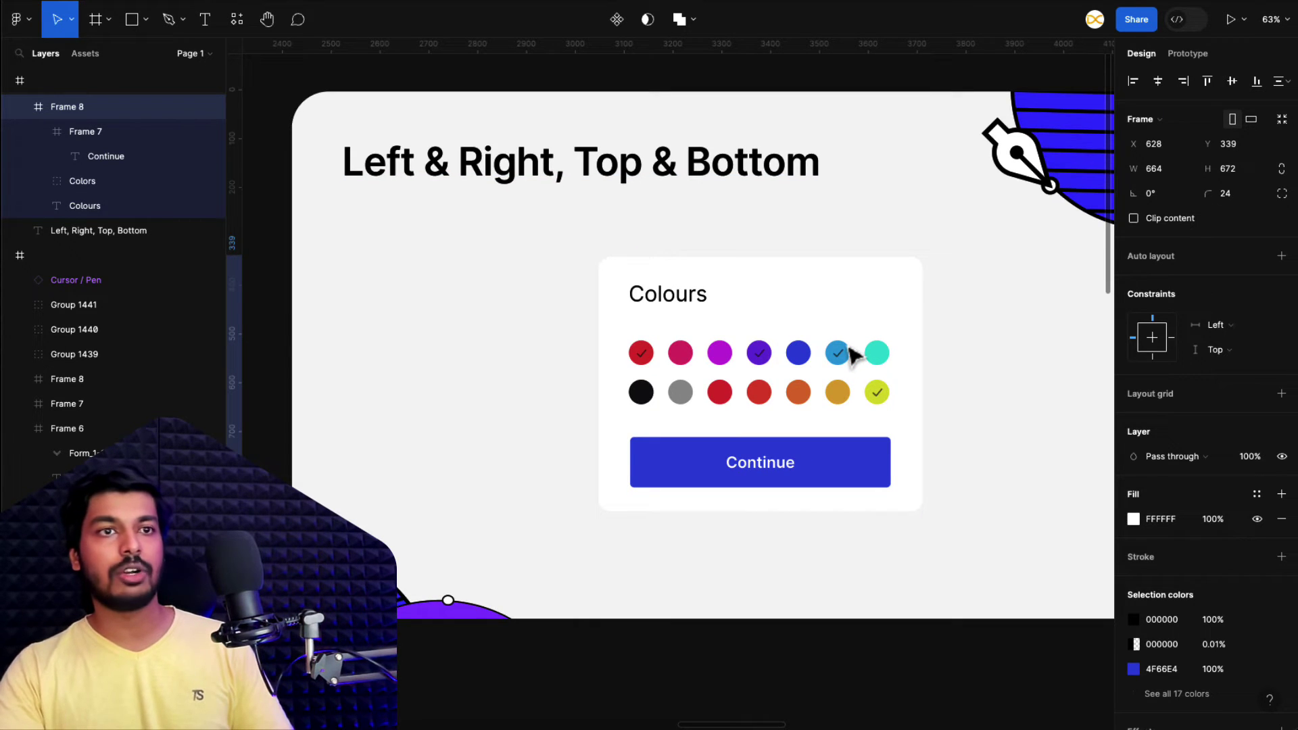
scroll(854, 354, right, 1)
click(901, 427)
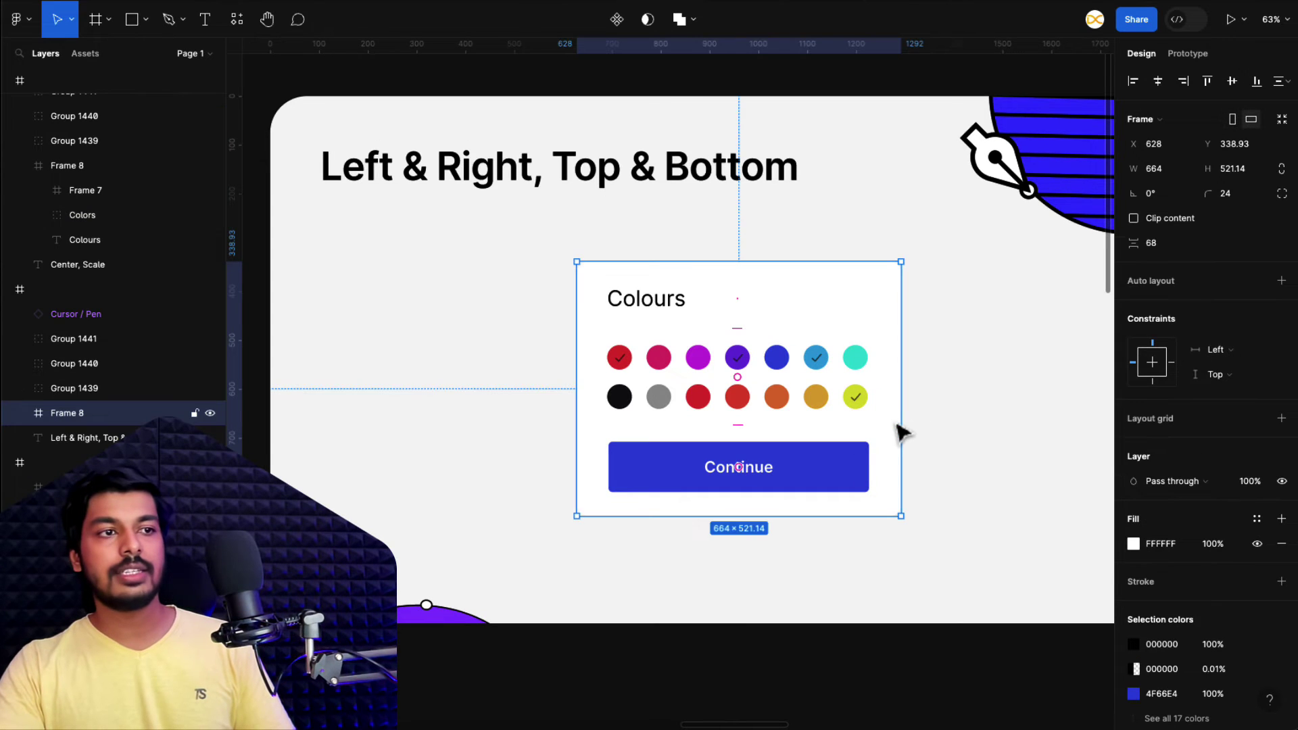
drag(900, 438, 1046, 423)
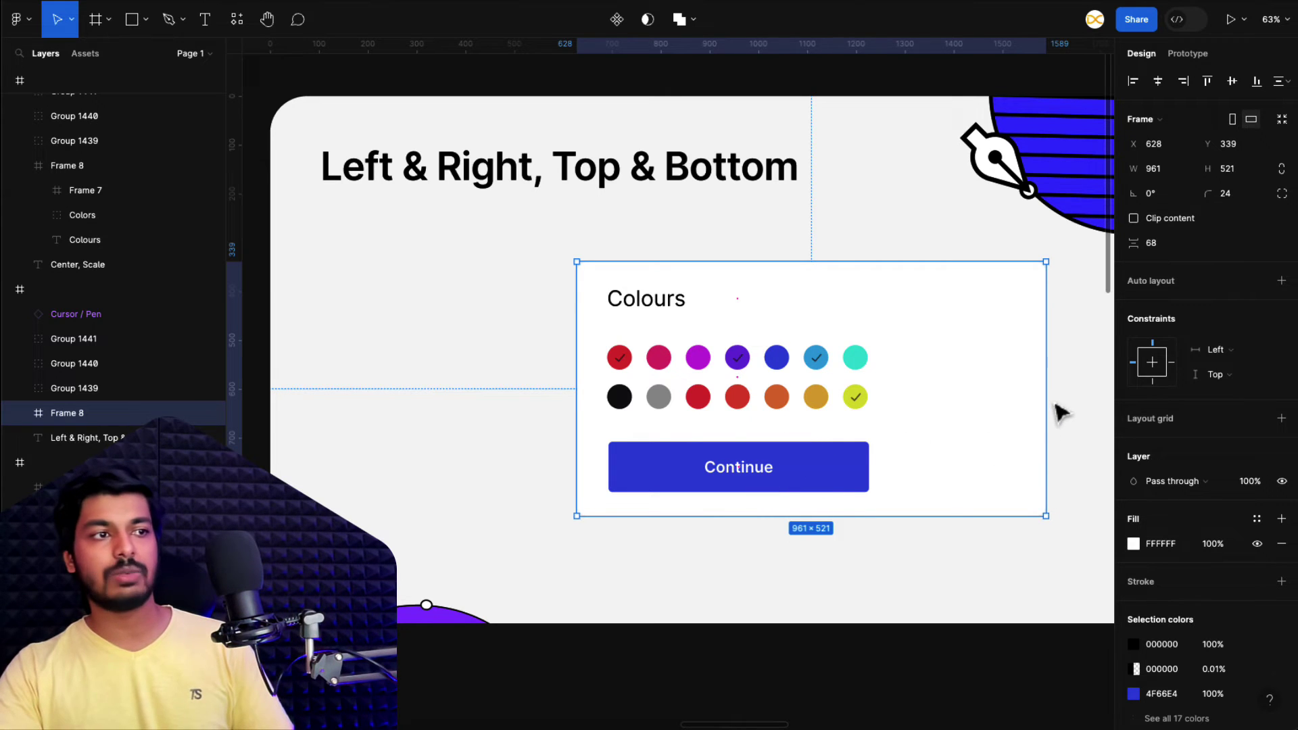
key(ctrl+z)
Set this card's Continue button to the Left and right horizontal constraint and select the Colours card.
click(837, 482)
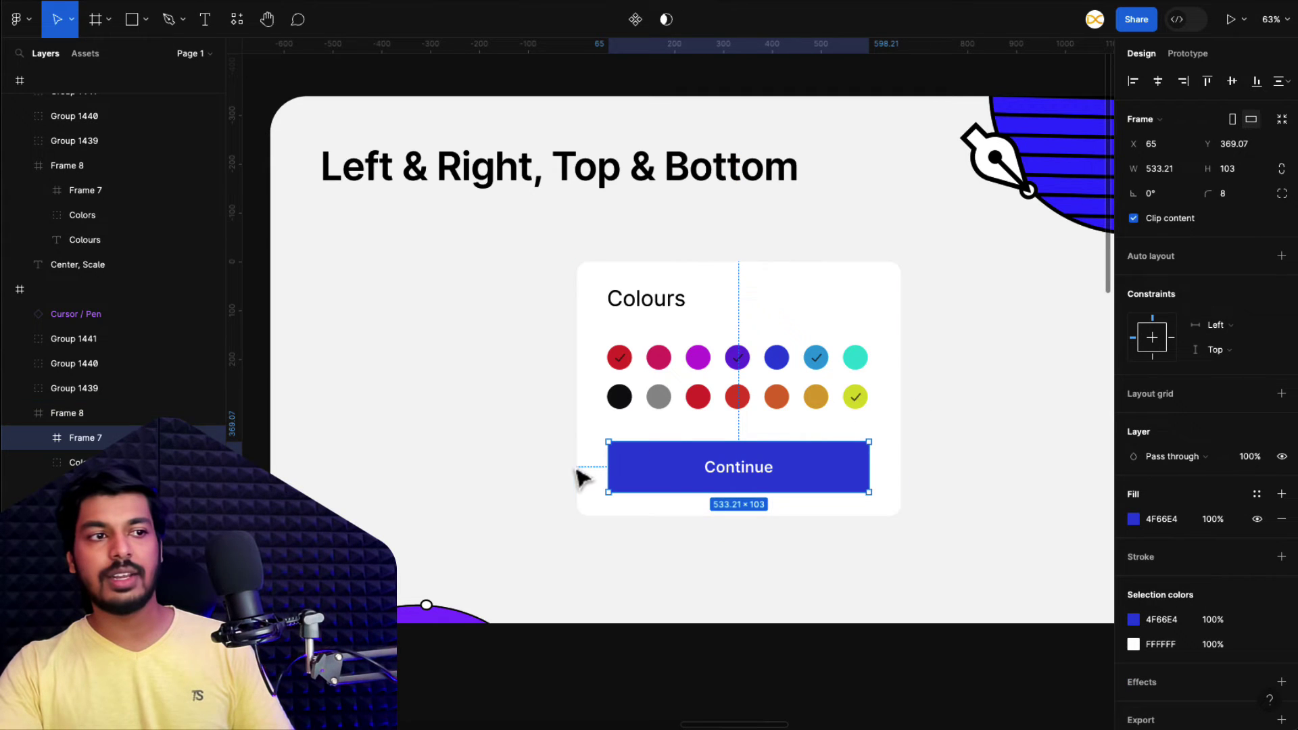
click(1217, 326)
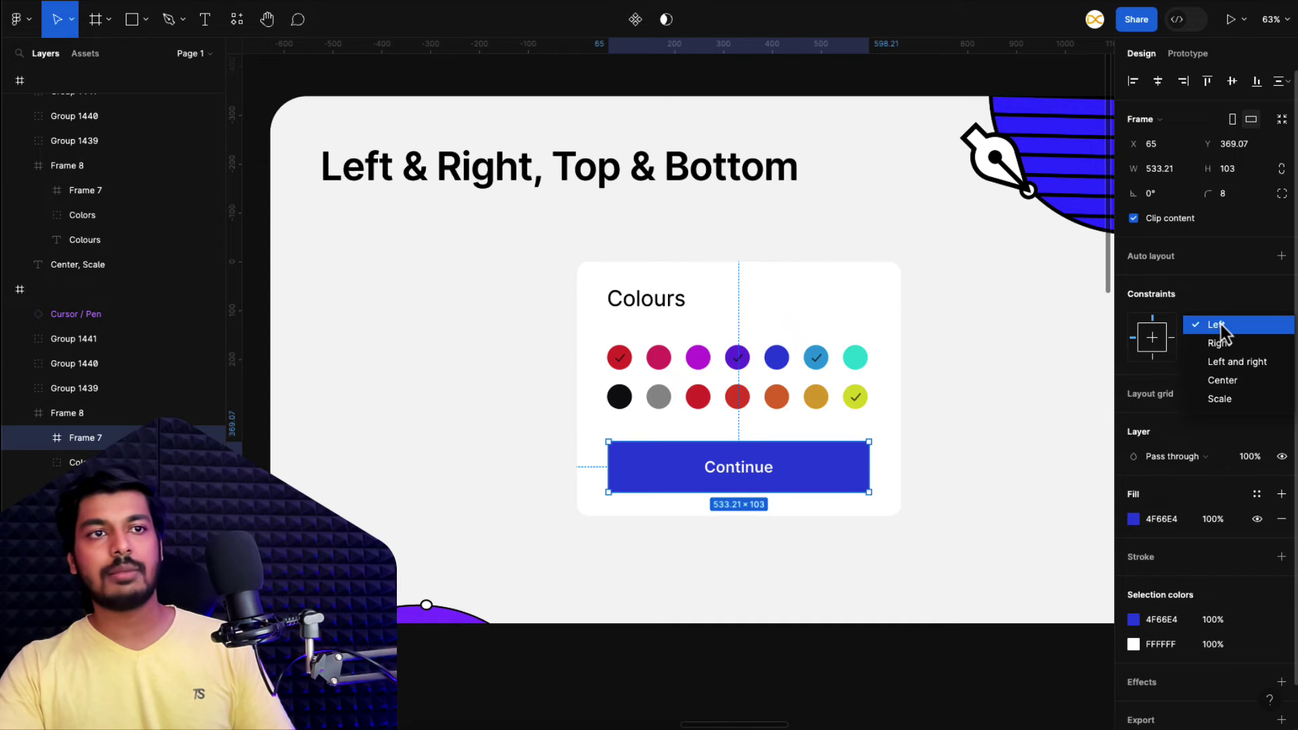
click(1231, 363)
click(976, 493)
click(890, 467)
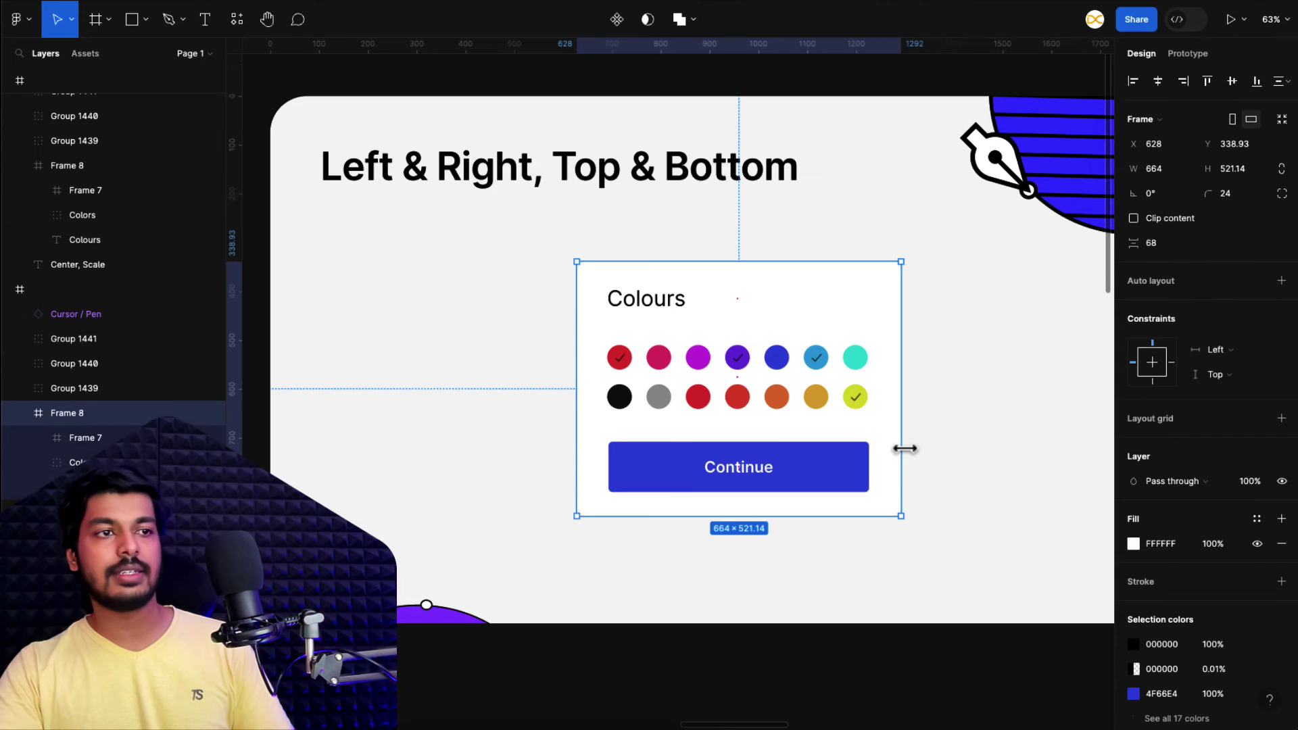
Try widening the Colours card to 985 px to test the Continue button's Left and right constraint.
drag(907, 448, 1058, 441)
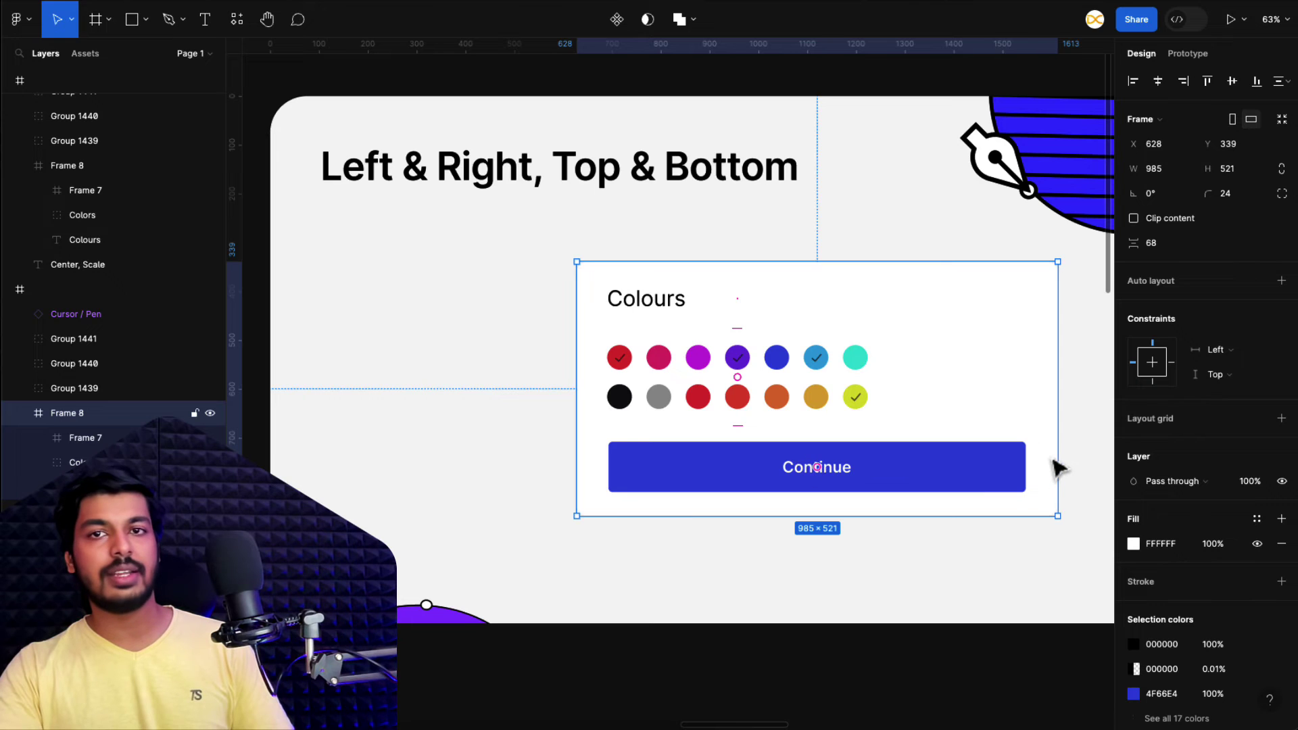
drag(1059, 466, 913, 429)
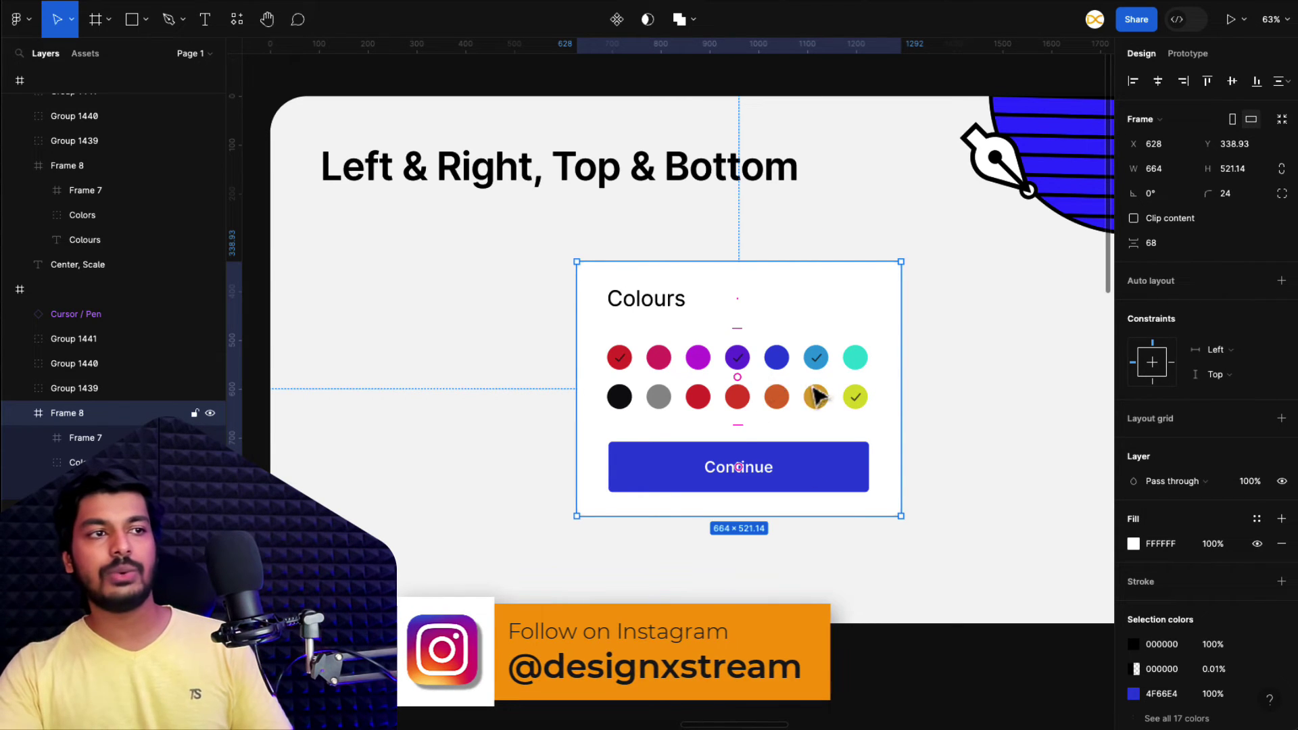
Set the colour swatch group's horizontal constraint to Center in the Left & Right, Top & Bottom frame's card.
click(825, 405)
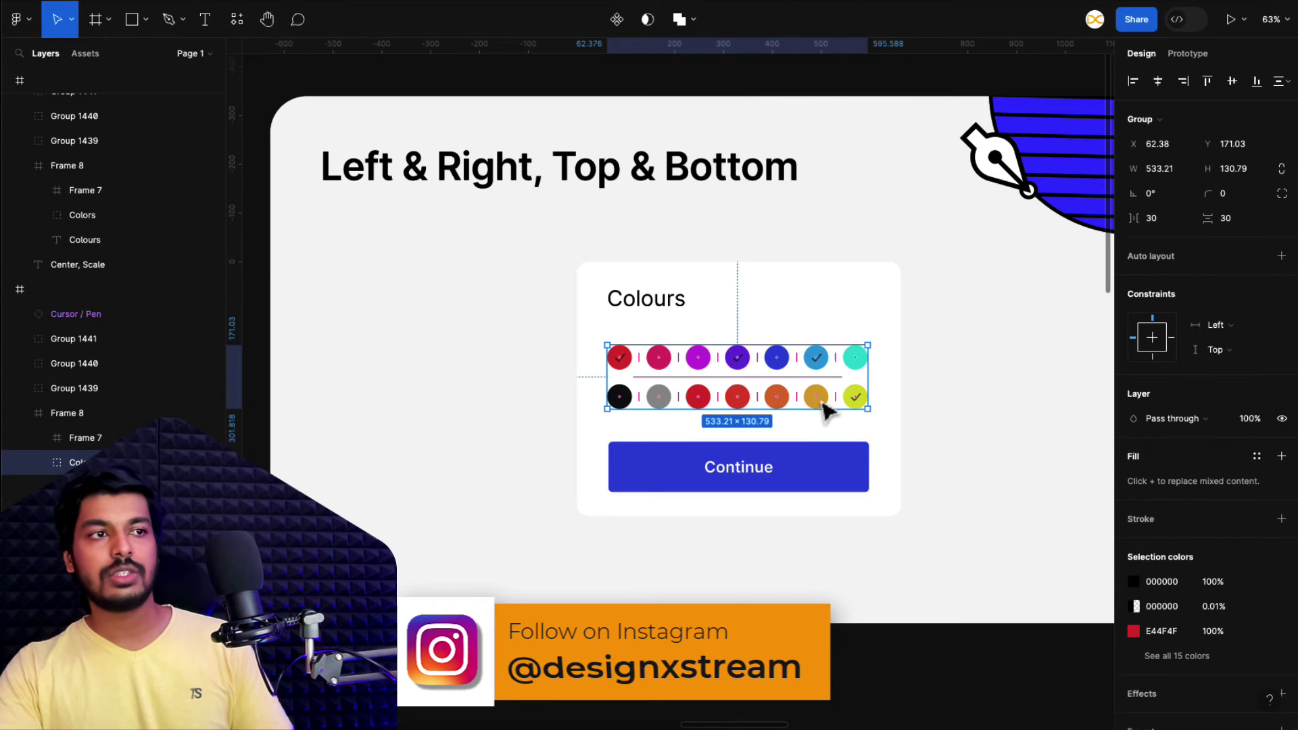
click(1238, 334)
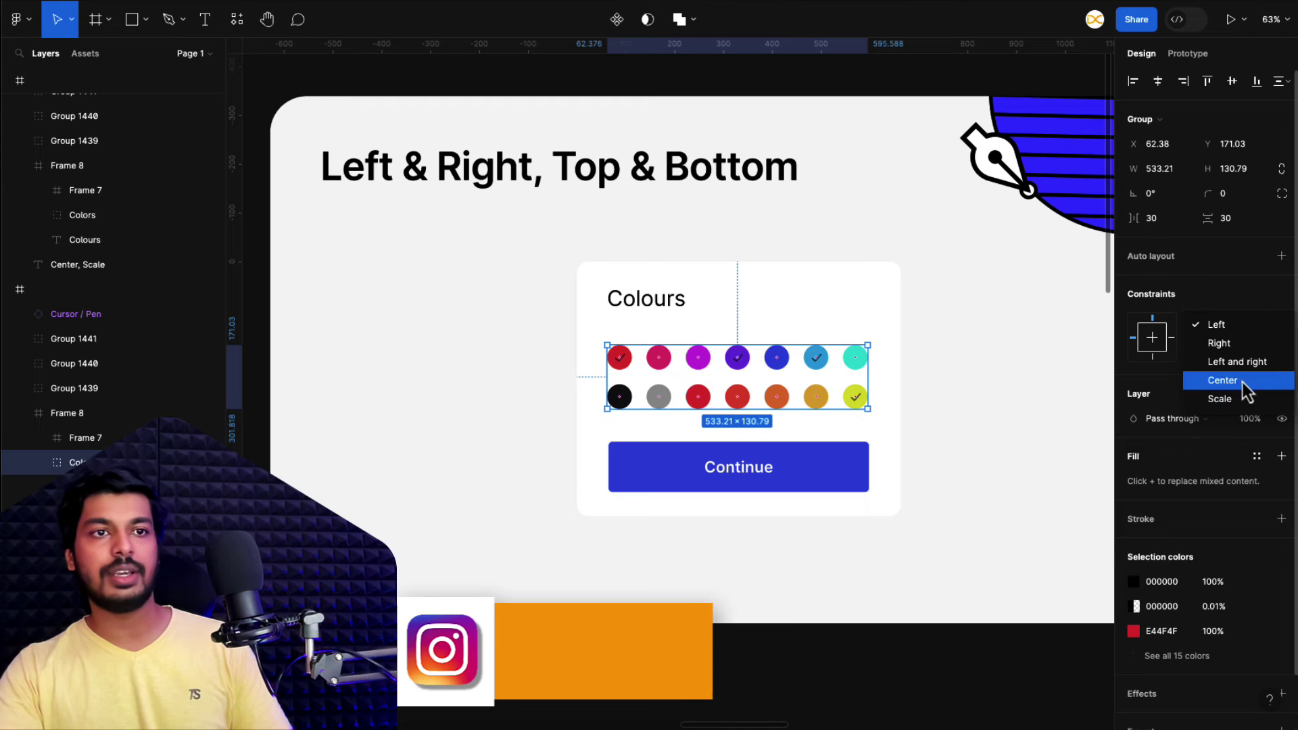
click(1225, 383)
Try widening the Colours card to 990 px to test the swatch group's Center constraint.
click(972, 458)
click(899, 449)
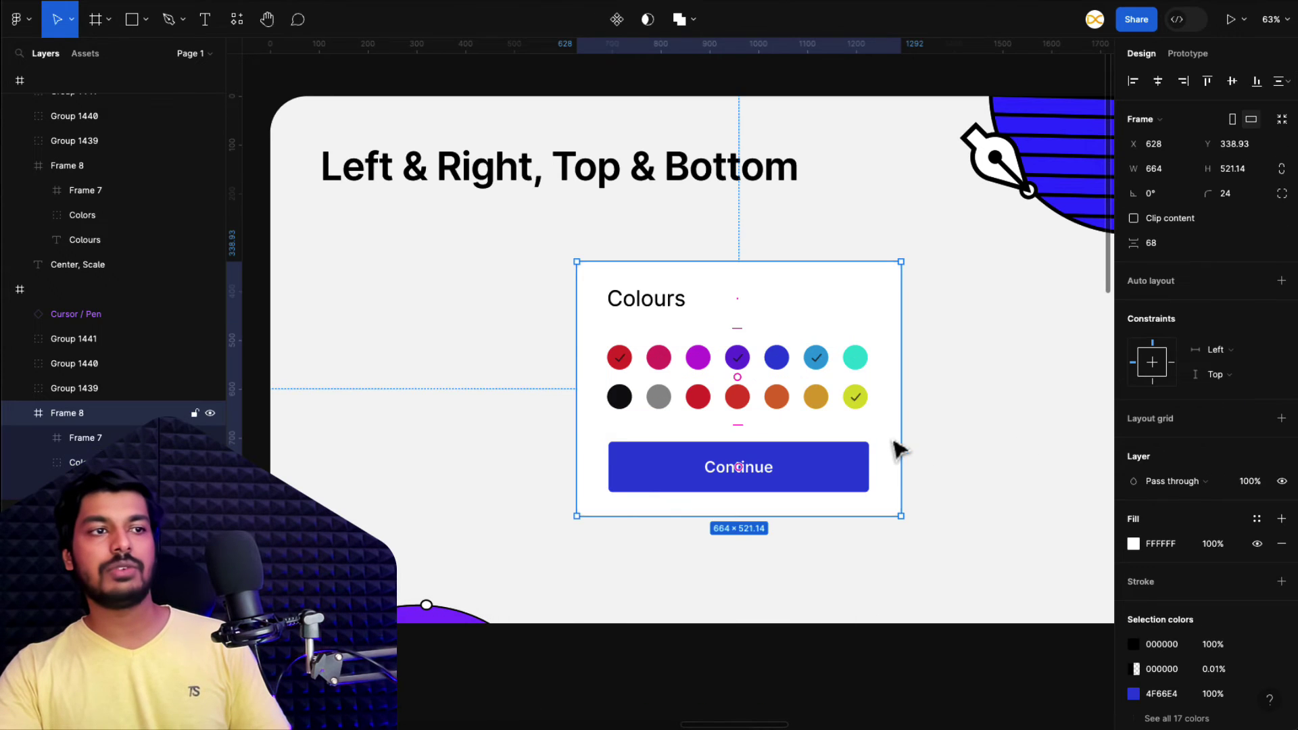
drag(901, 448, 1060, 428)
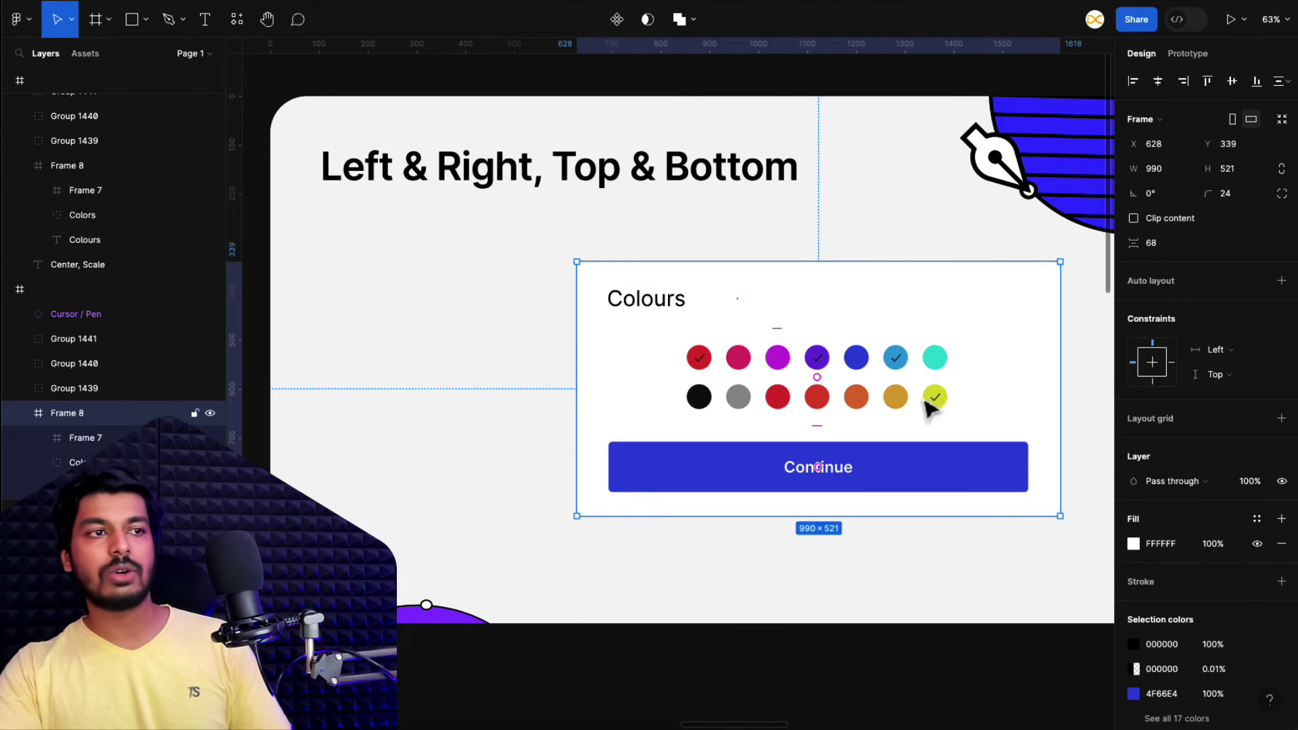
key(ctrl+z)
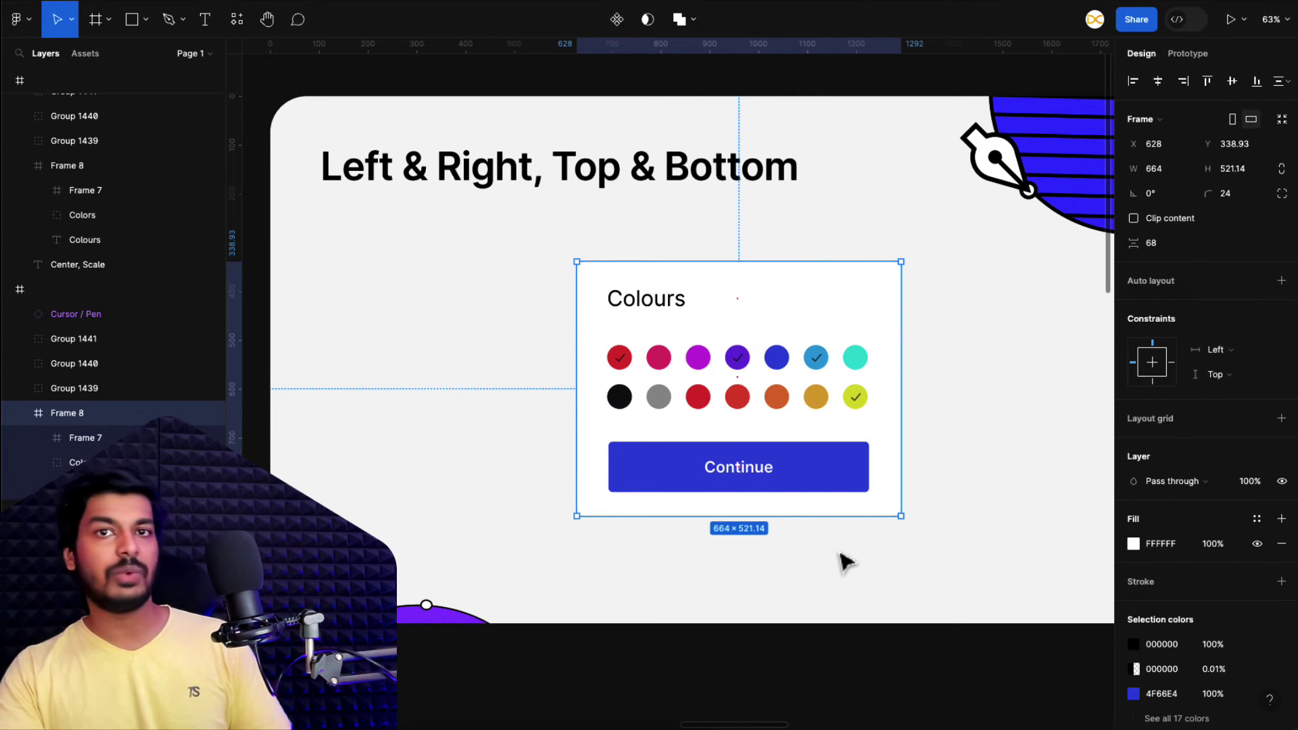
Widen the Colours card in the Left & Right, Top & Bottom frame to 1112 px.
click(877, 644)
scroll(878, 643, right, 15)
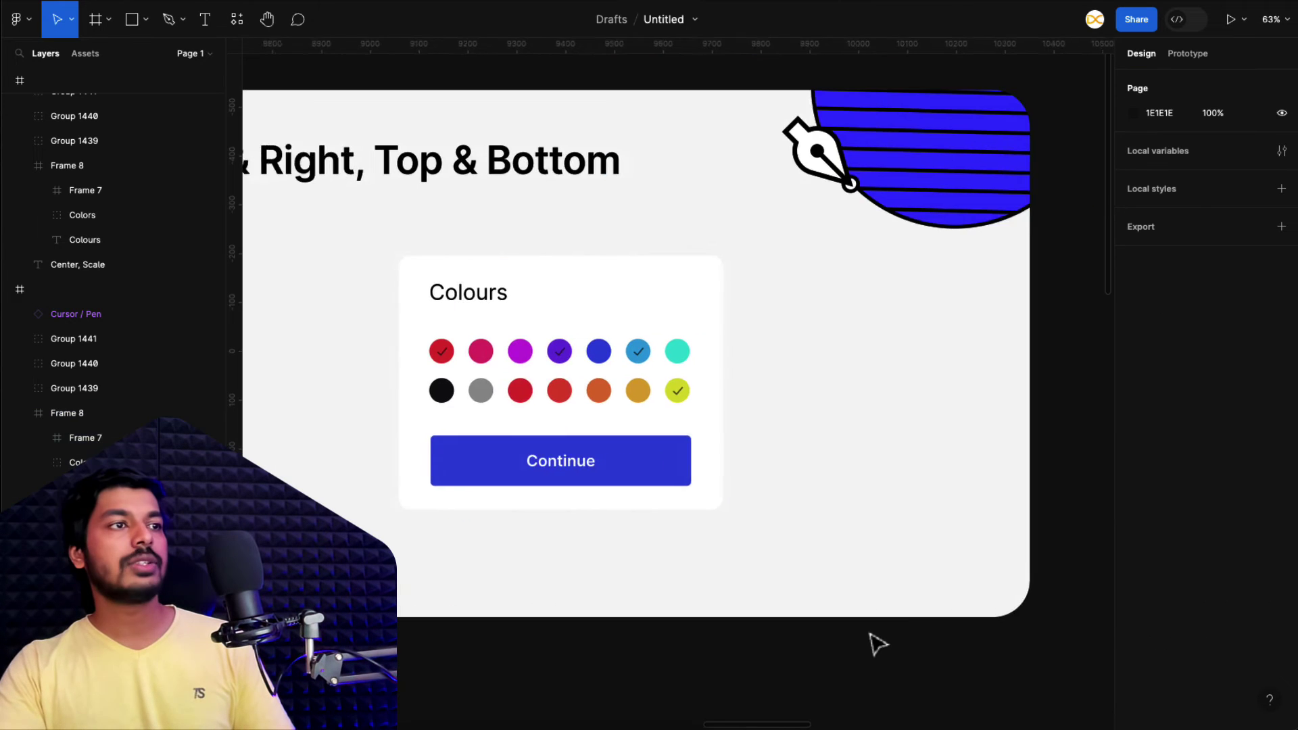
scroll(877, 643, right, 5)
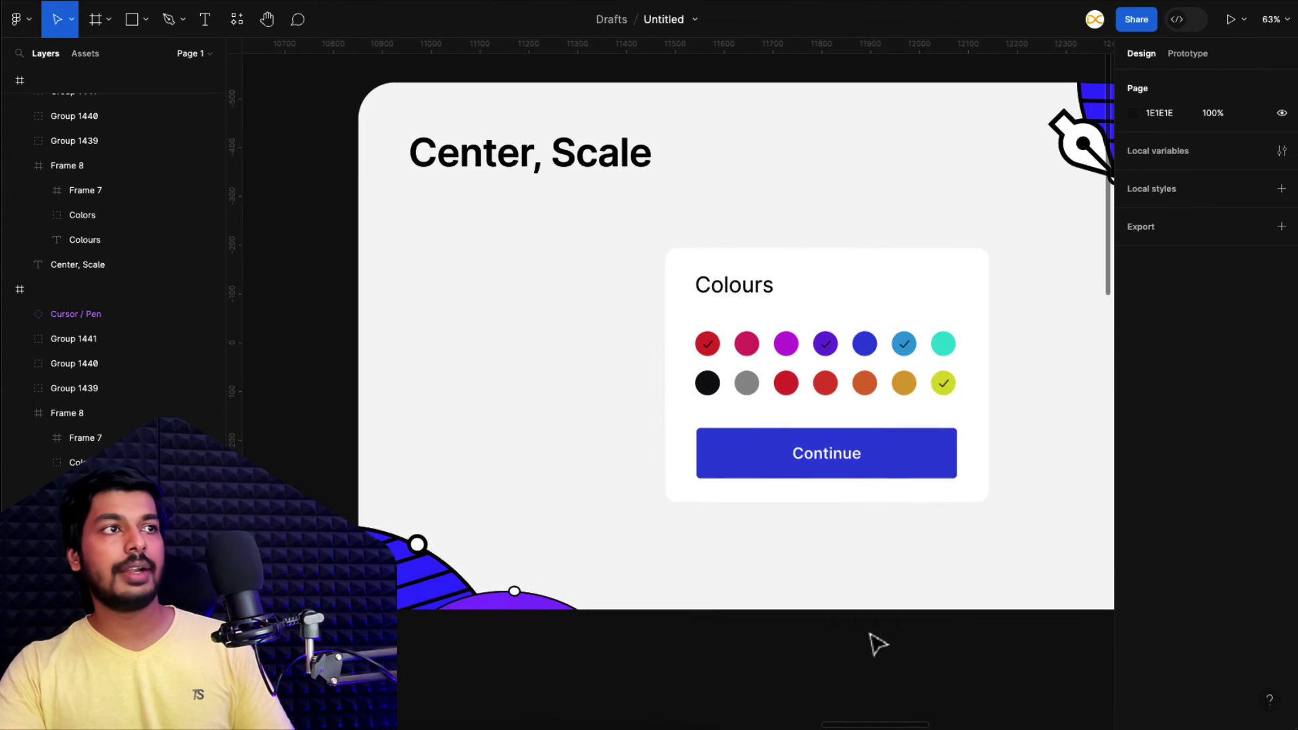
click(921, 437)
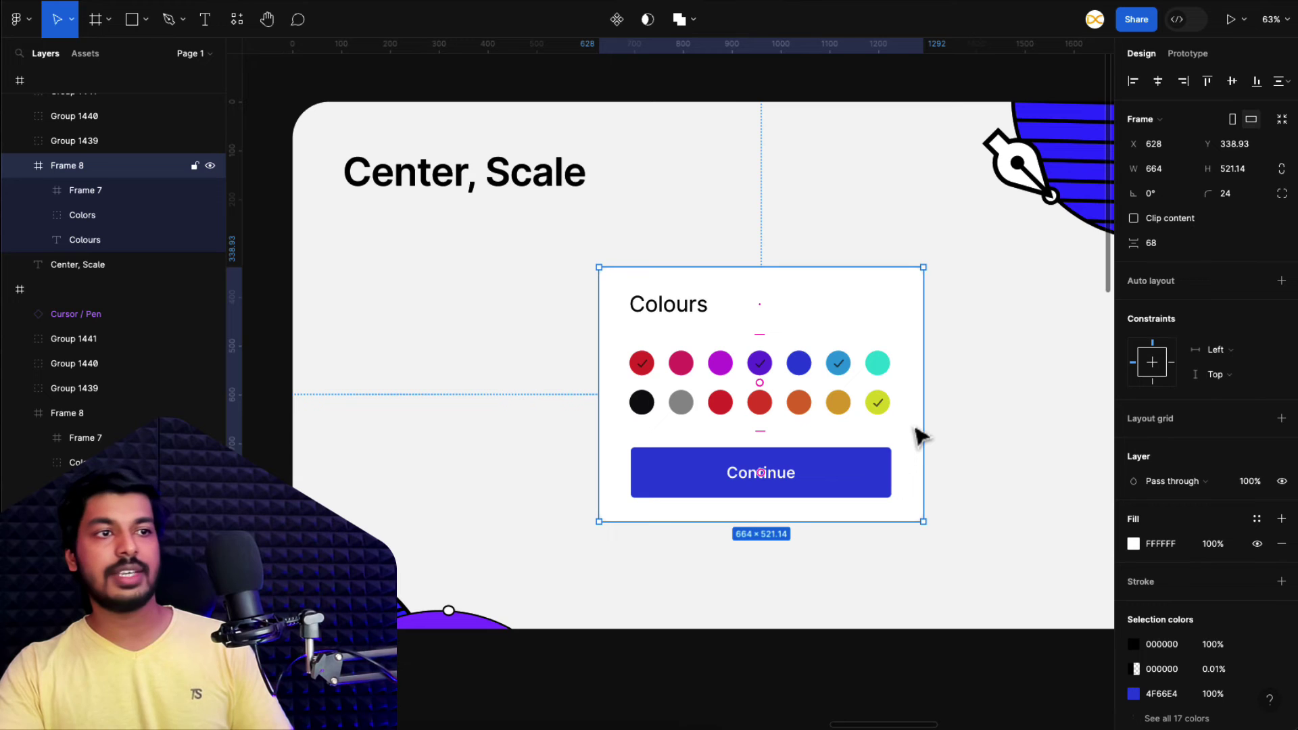
scroll(863, 444, left, 20)
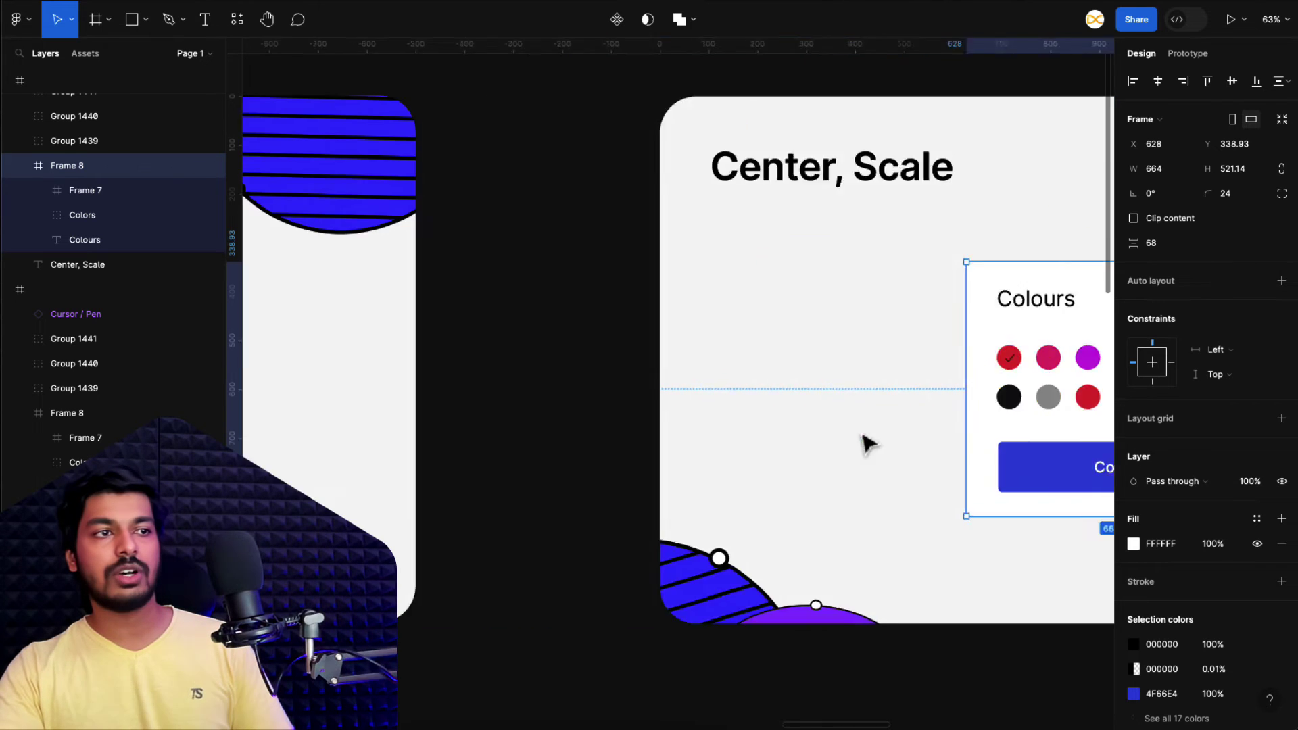
click(718, 408)
drag(726, 394, 946, 380)
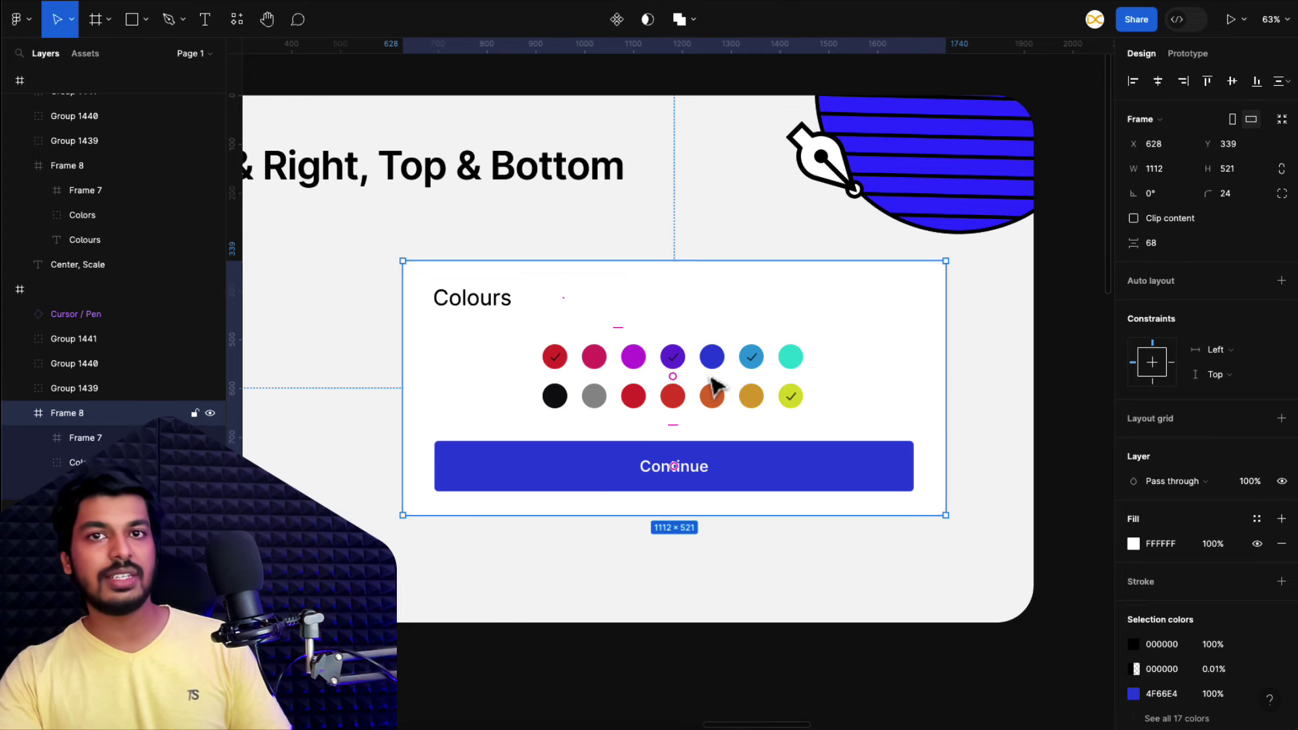
Set both the horizontal and vertical constraints of the swatch group in the Center, Scale frame's Colours card to Scale.
scroll(772, 408, right, 15)
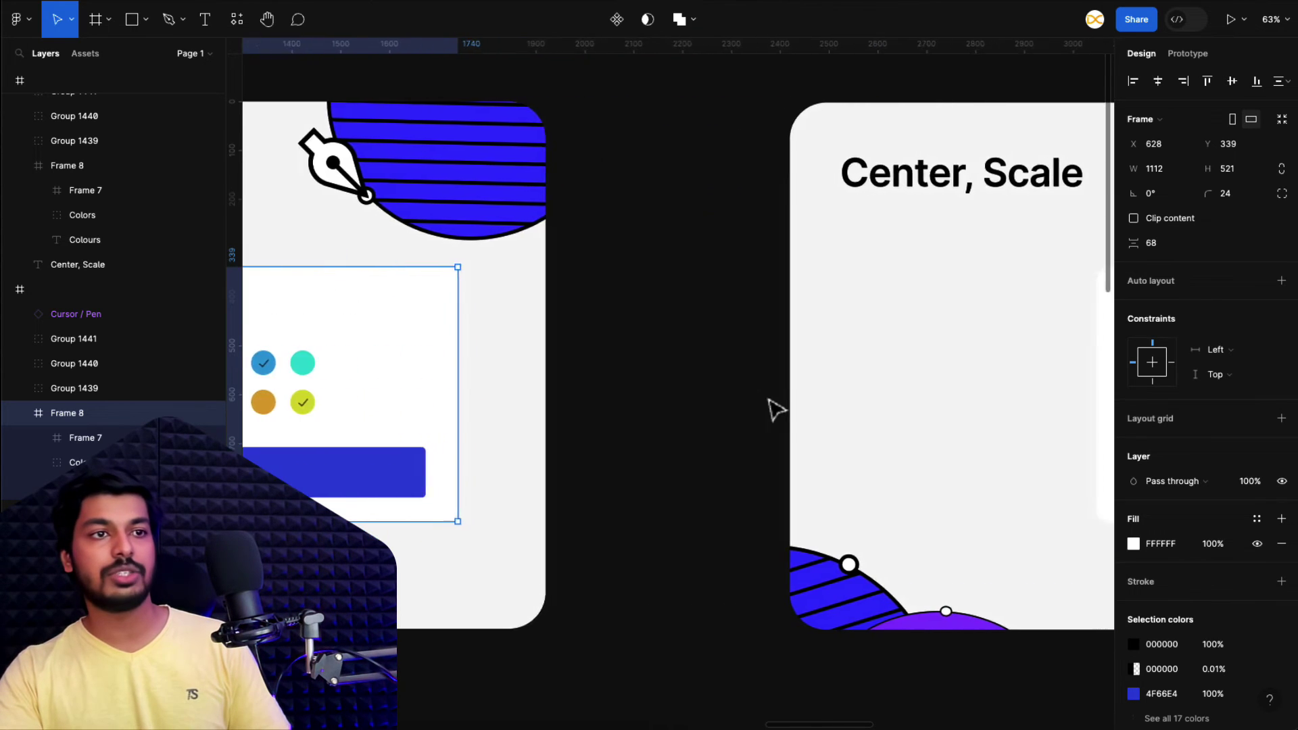
scroll(773, 408, right, 4)
scroll(773, 408, right, 2)
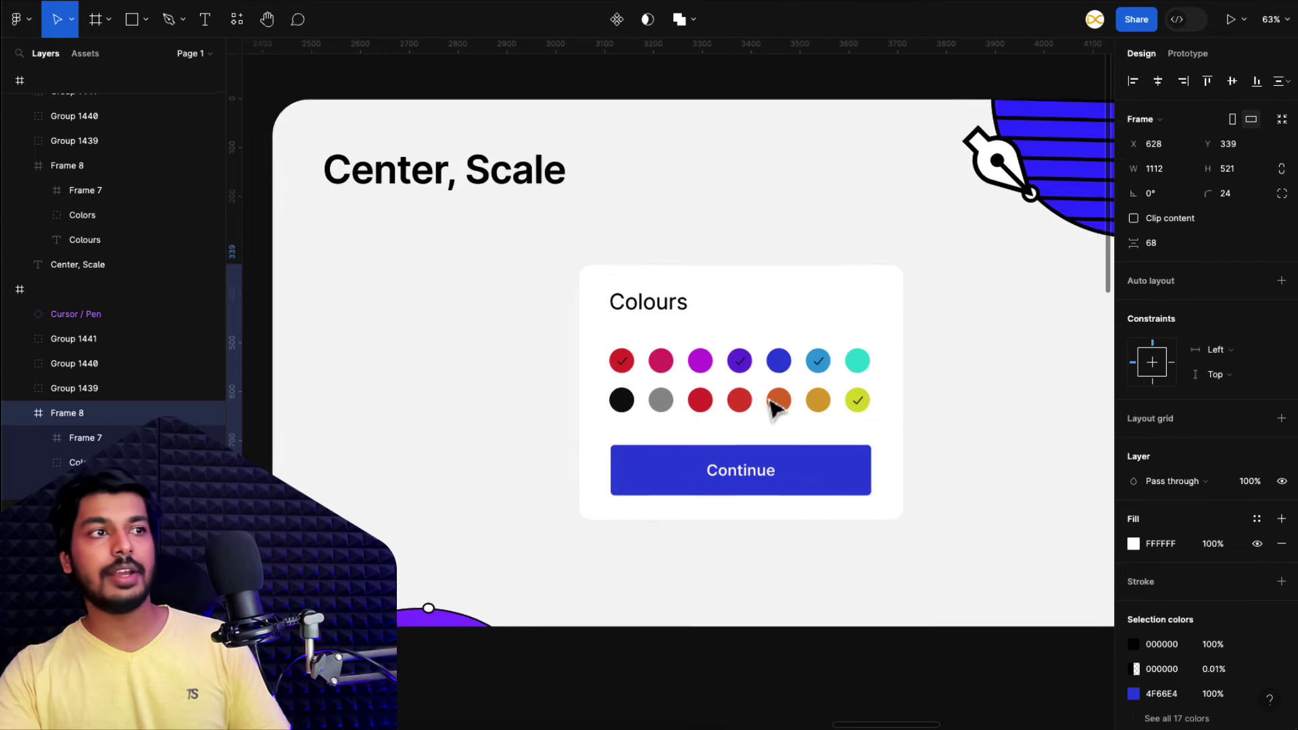
click(745, 414)
click(744, 414)
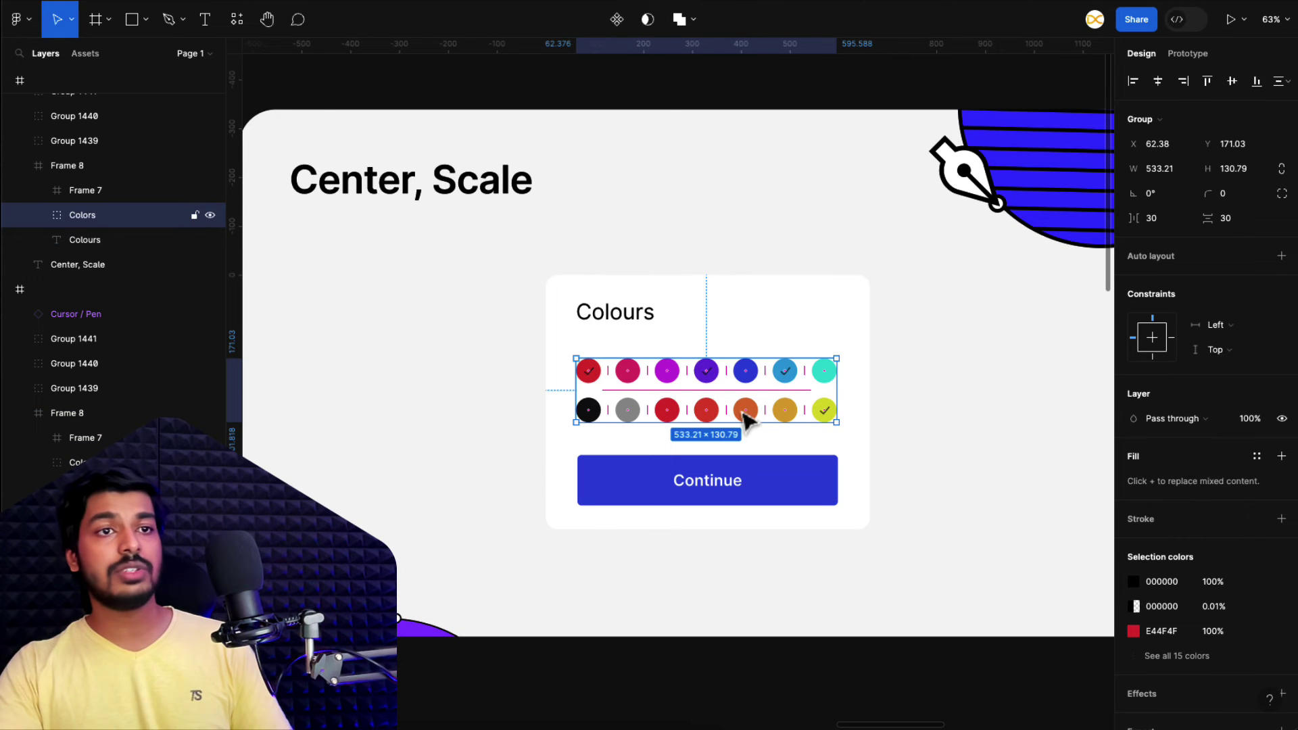
click(1234, 330)
click(1236, 393)
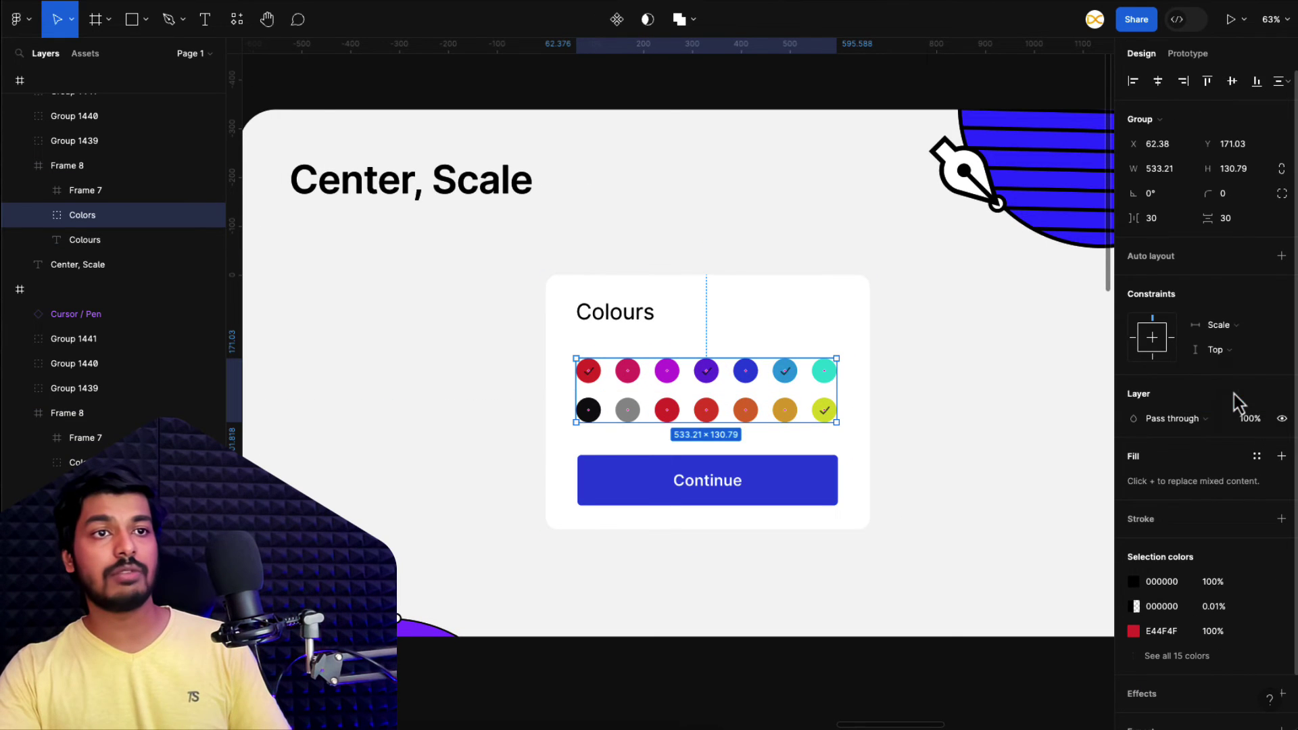
click(1228, 355)
click(1227, 428)
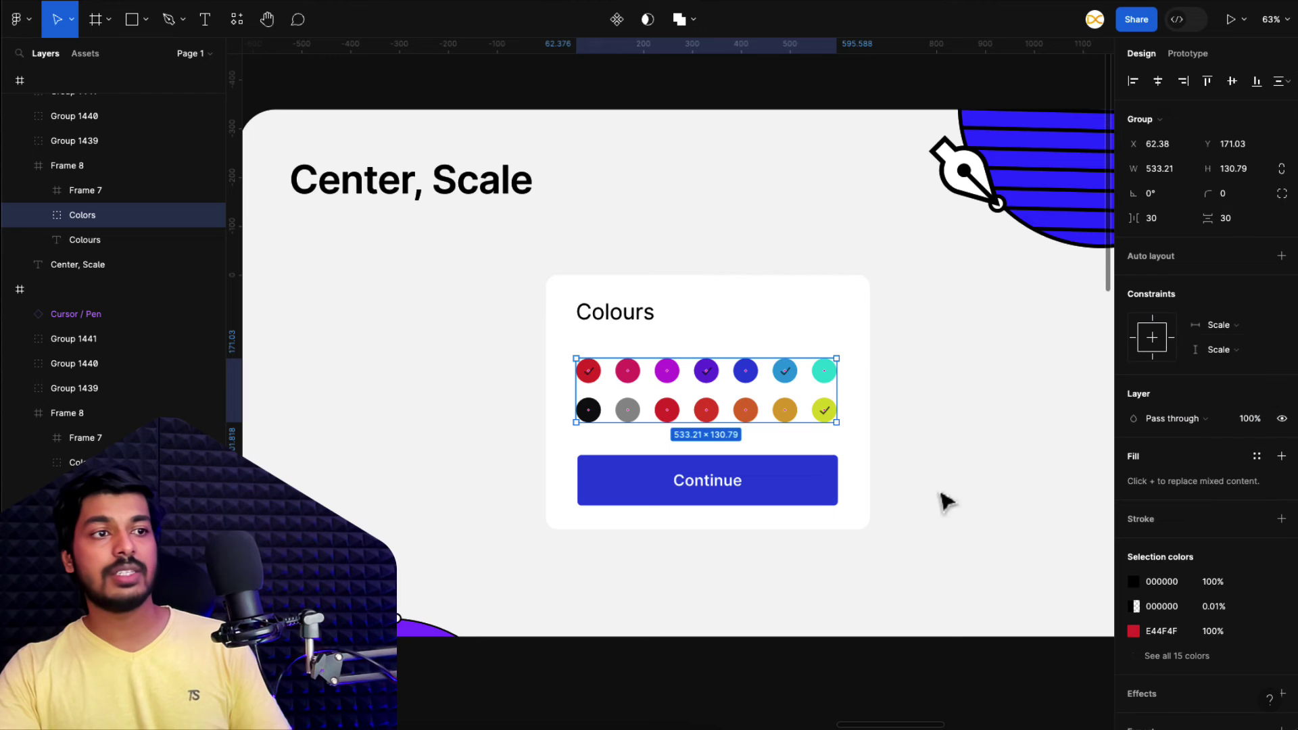
Set this card's Continue button constraints to Left and right horizontally and Bottom vertically.
click(822, 501)
click(1259, 332)
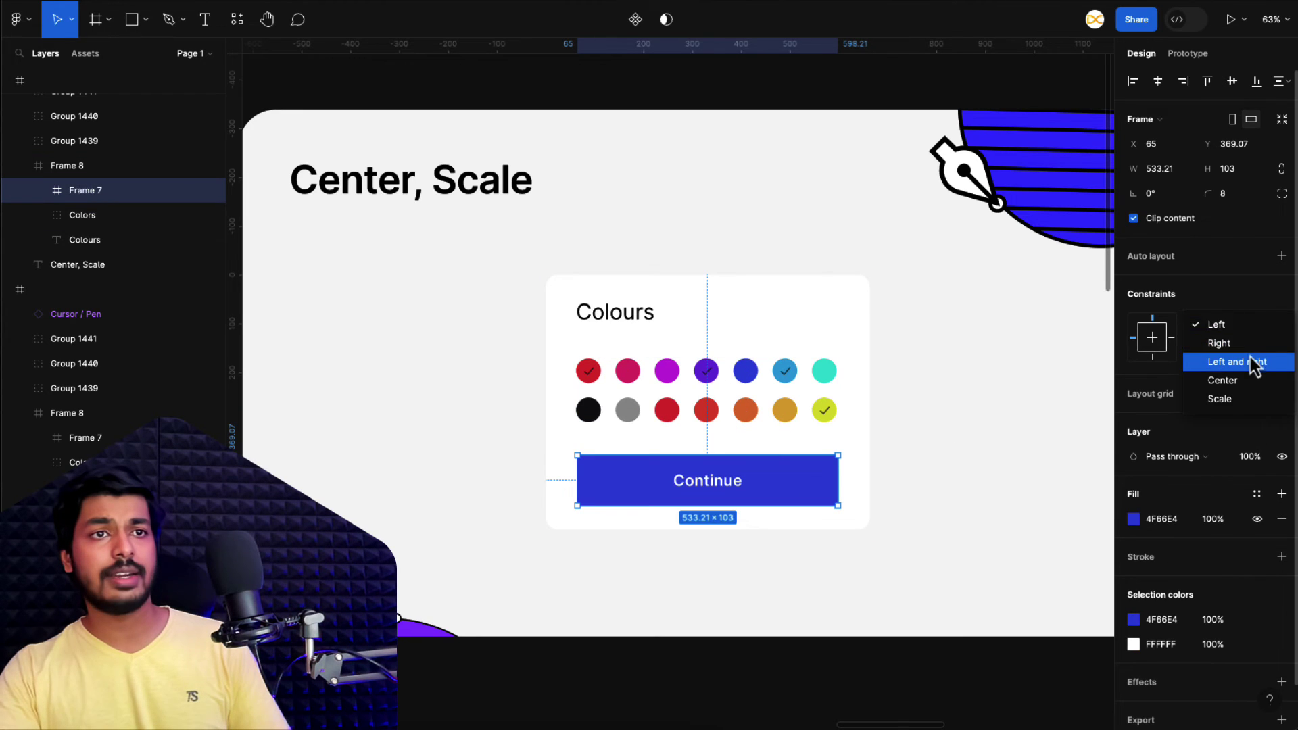
click(1253, 364)
click(1232, 353)
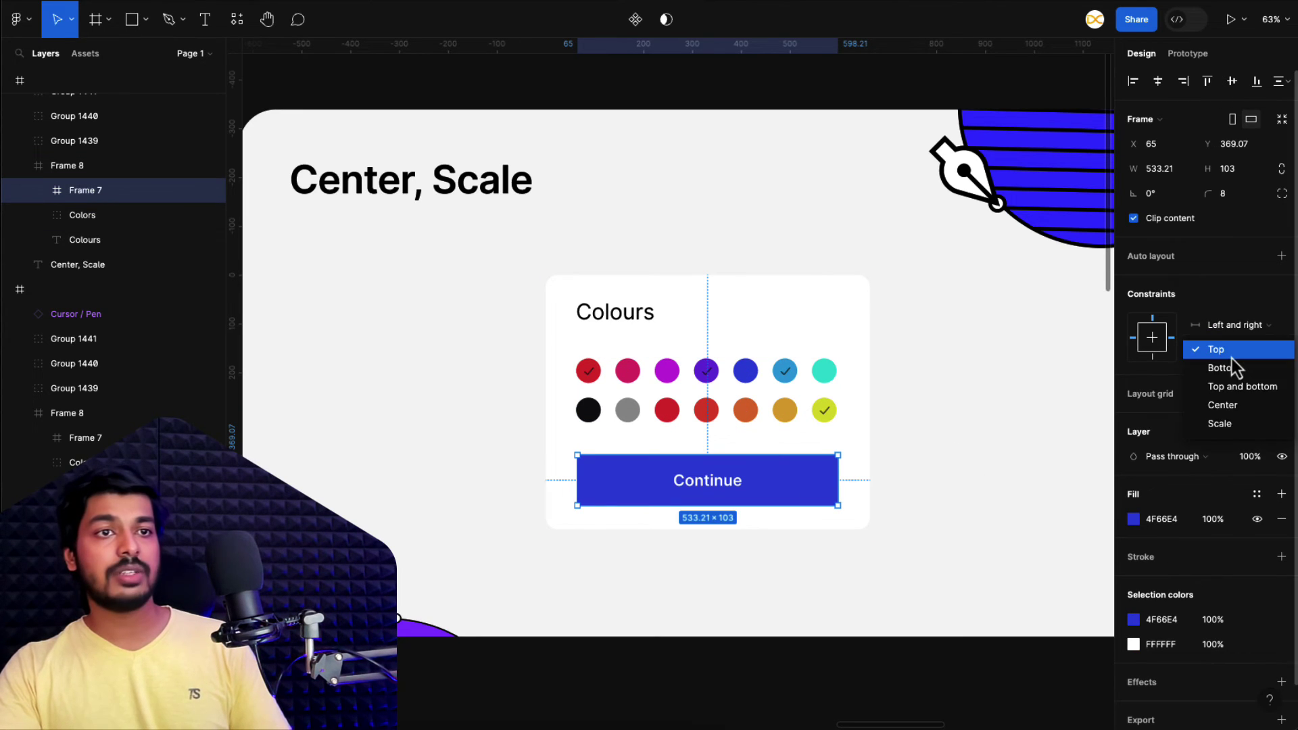
click(1232, 370)
Stretch the Colours card in the Center, Scale frame to about 879 × 690 px.
click(940, 500)
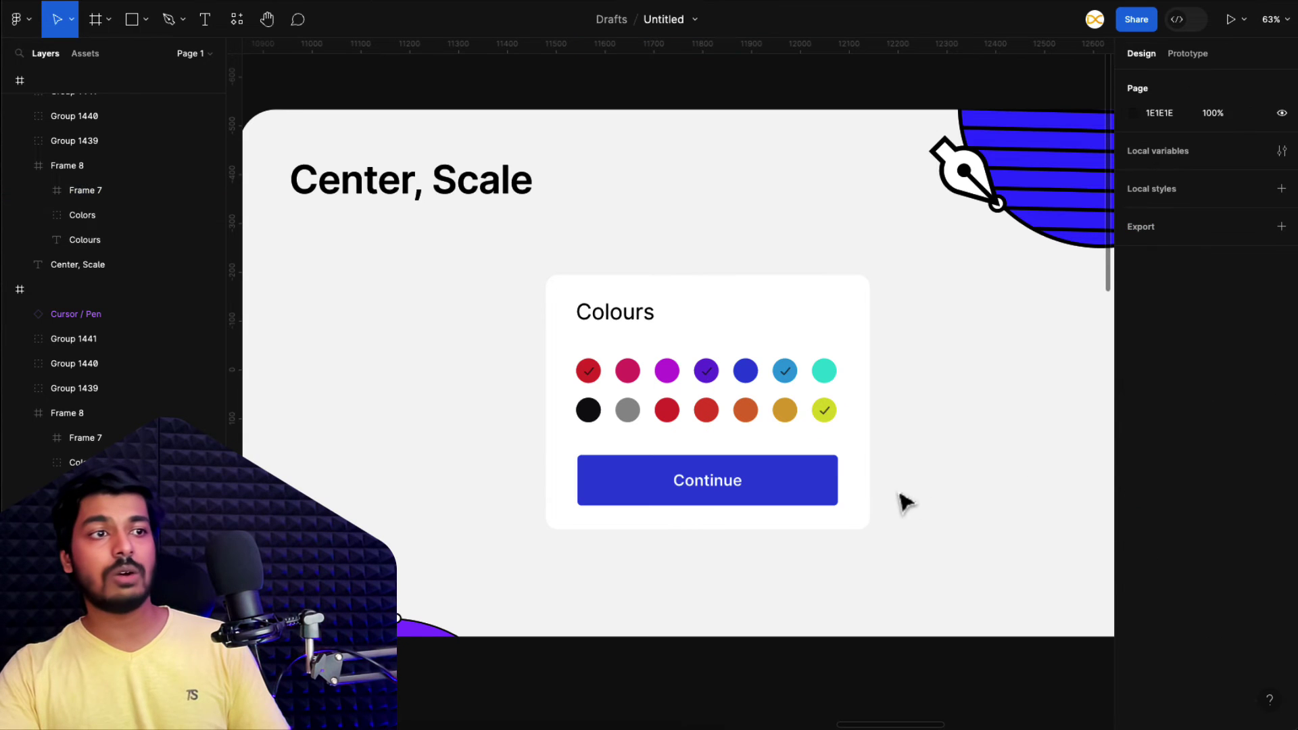
click(866, 493)
drag(873, 533, 966, 560)
mouse_move(969, 560)
mouse_down()
mouse_move(913, 522)
mouse_move(975, 539)
mouse_up()
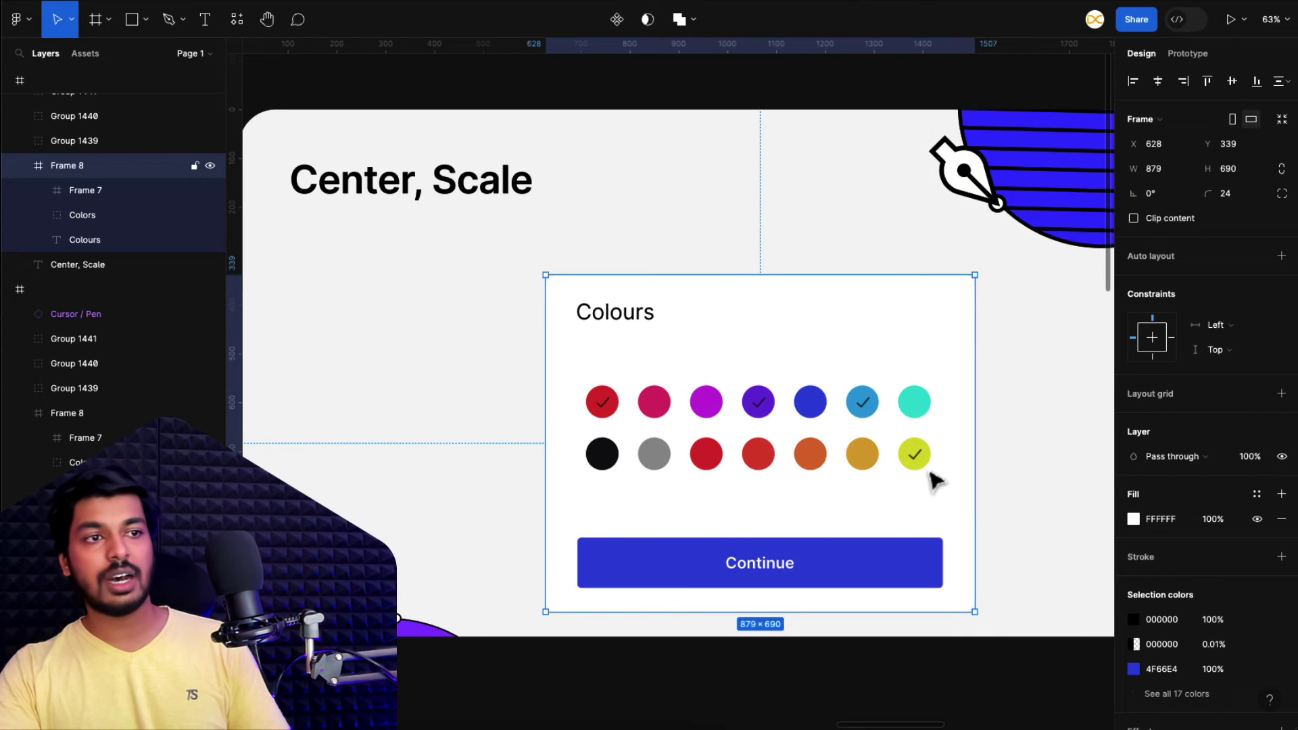
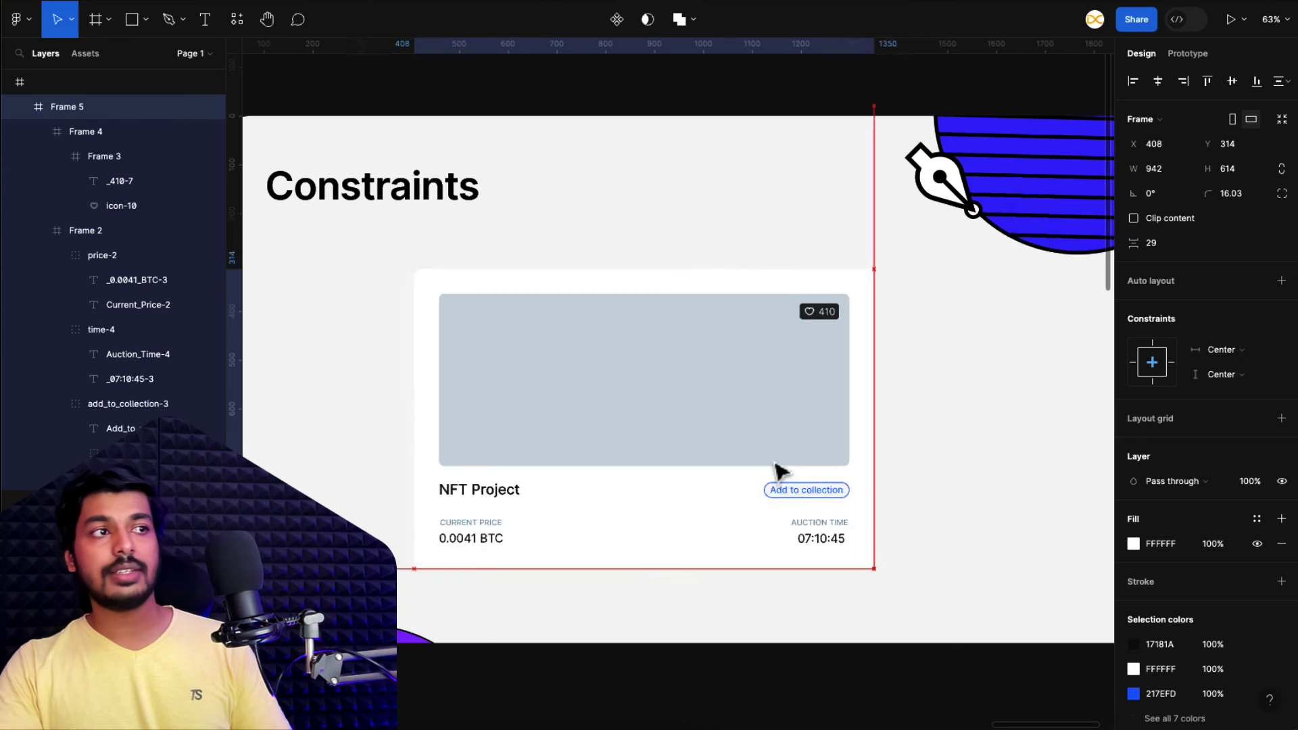
Narrow the NFT Project card to about 499 px and place a duplicate about 936 px wide beside it.
drag(805, 435, 587, 436)
key(ctrl+d)
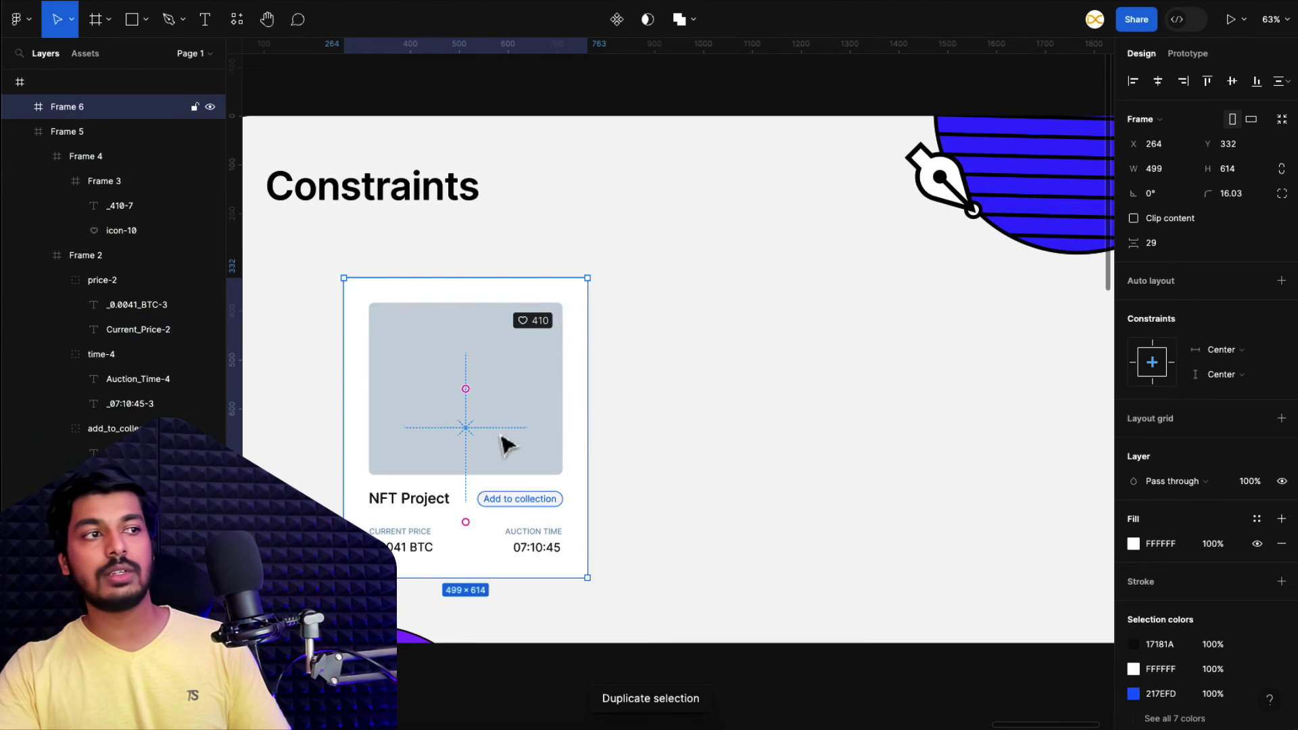
drag(498, 444, 789, 440)
drag(873, 422, 1084, 422)
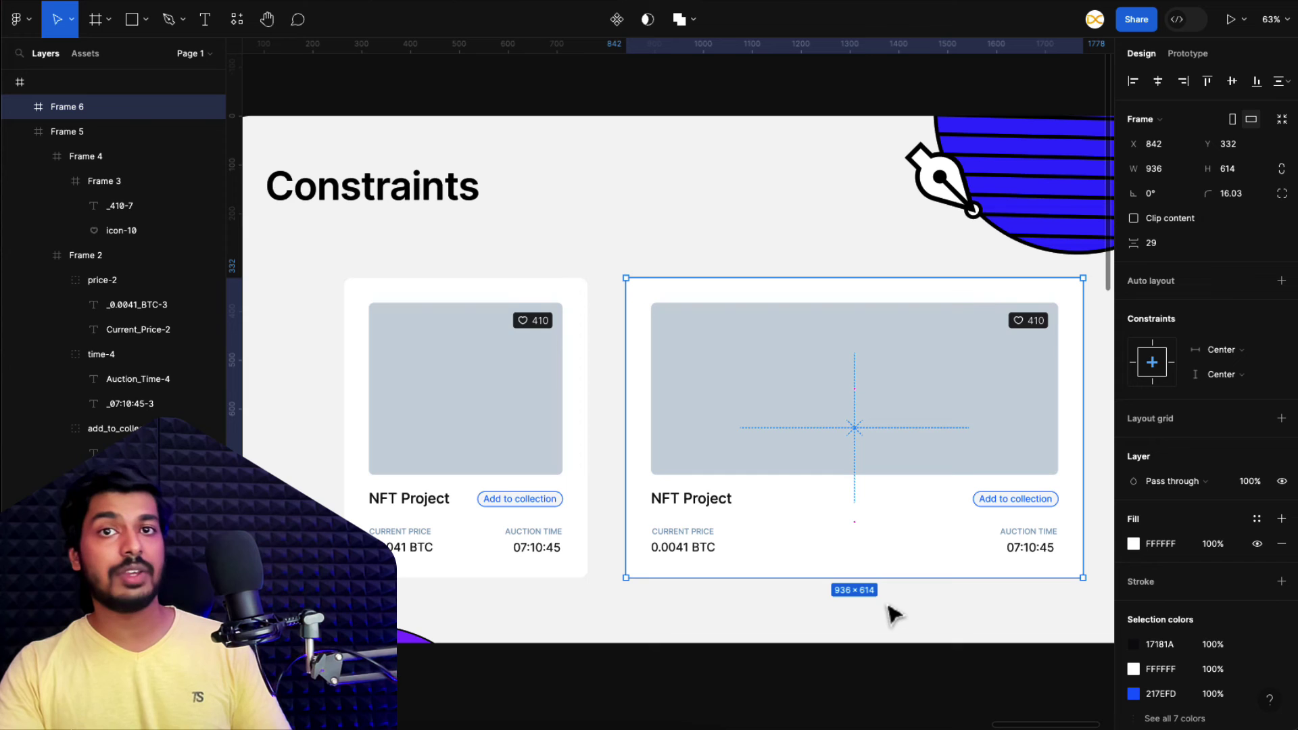
Inspect the constraints of the wide NFT card's image frame, NFT Project title and Add to collection button.
click(930, 460)
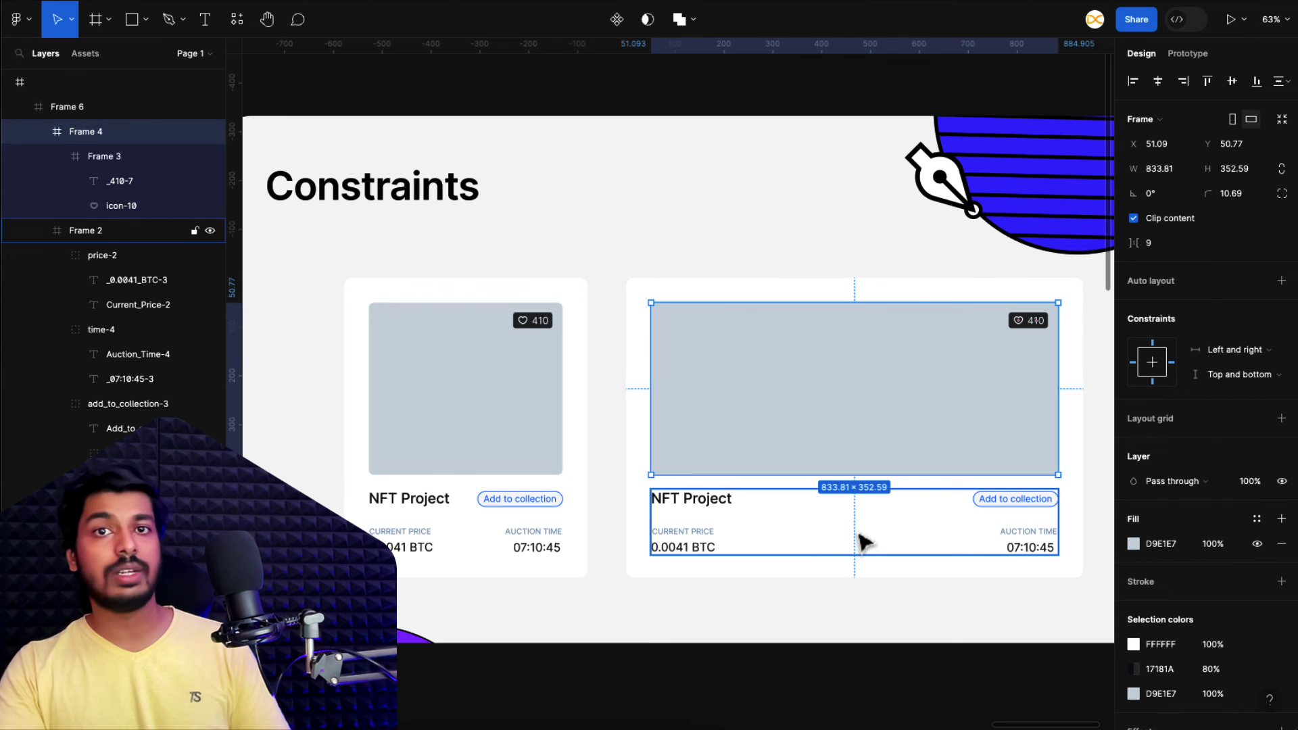
double_click(684, 506)
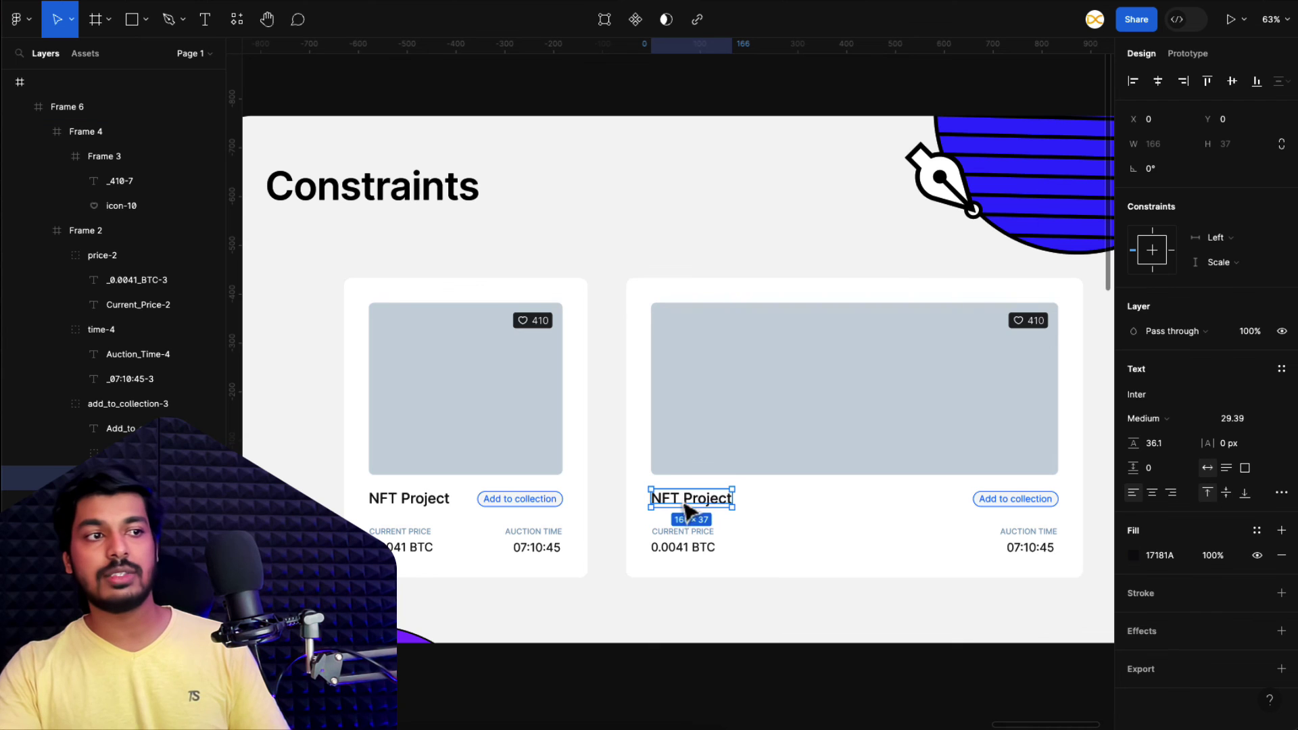
click(994, 506)
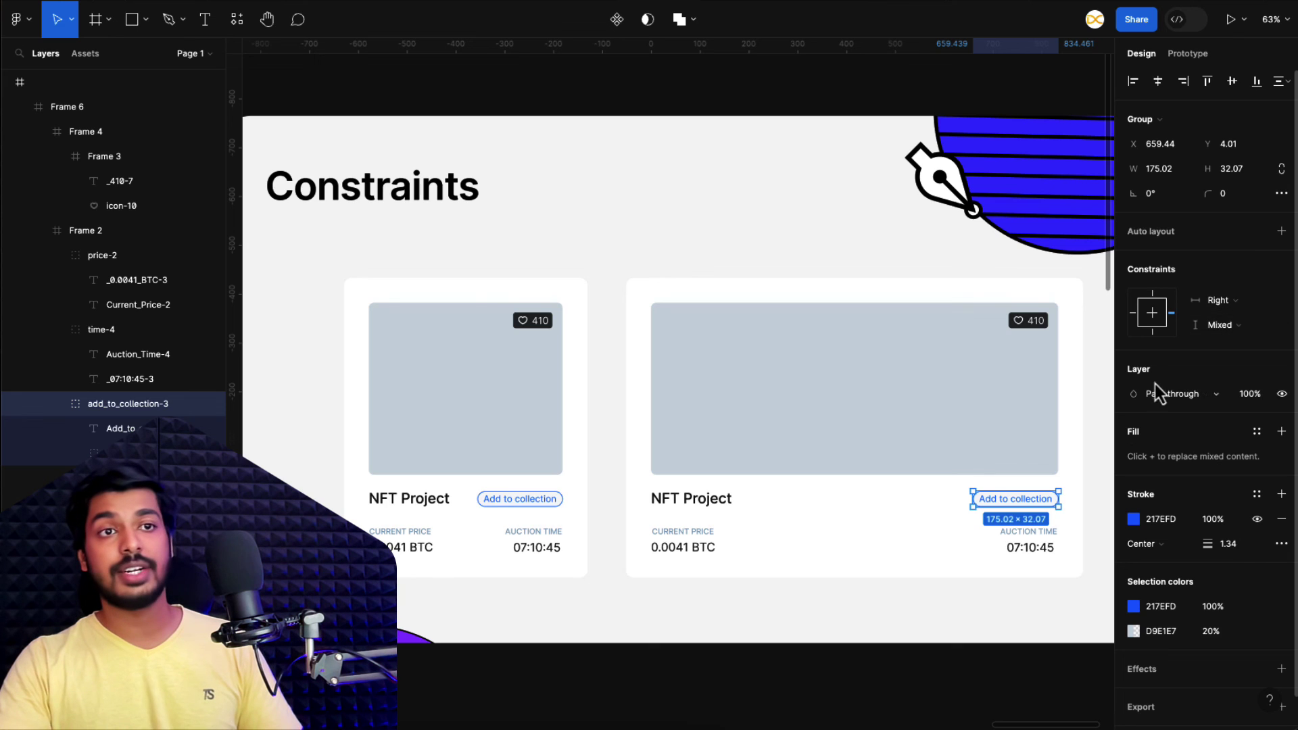
click(964, 617)
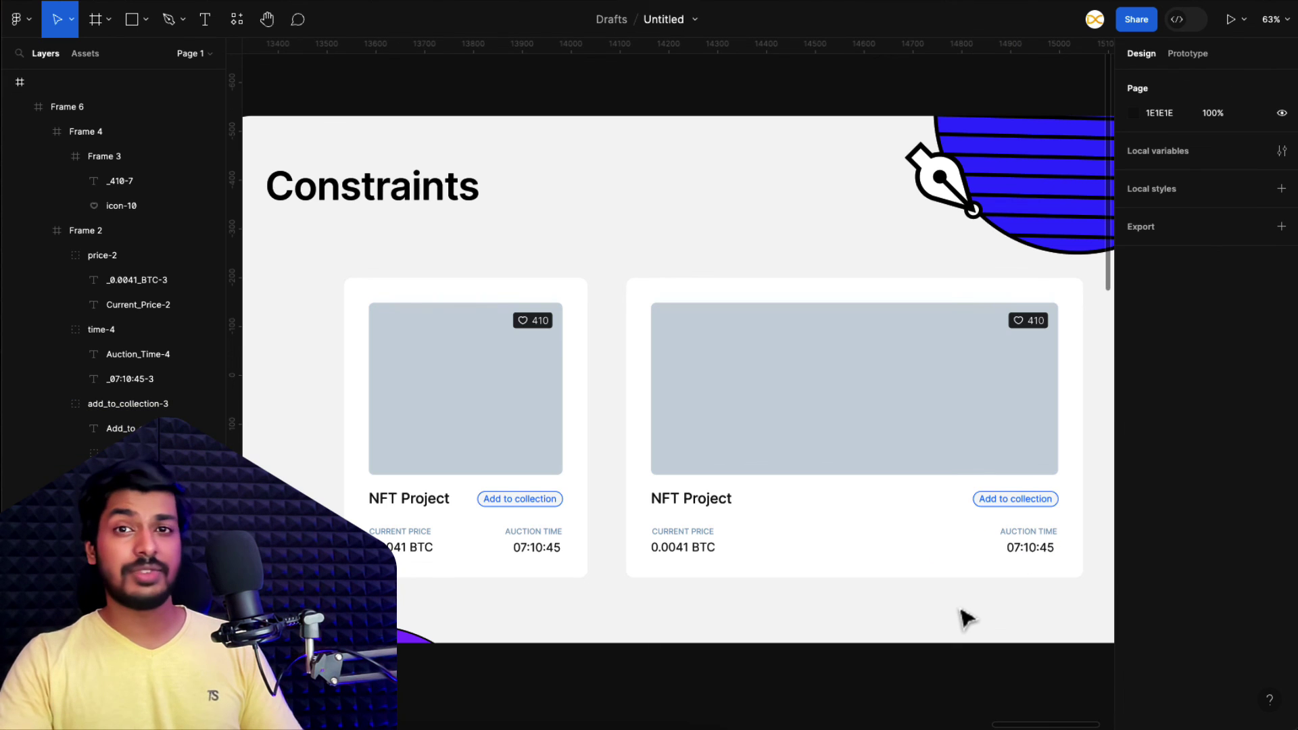